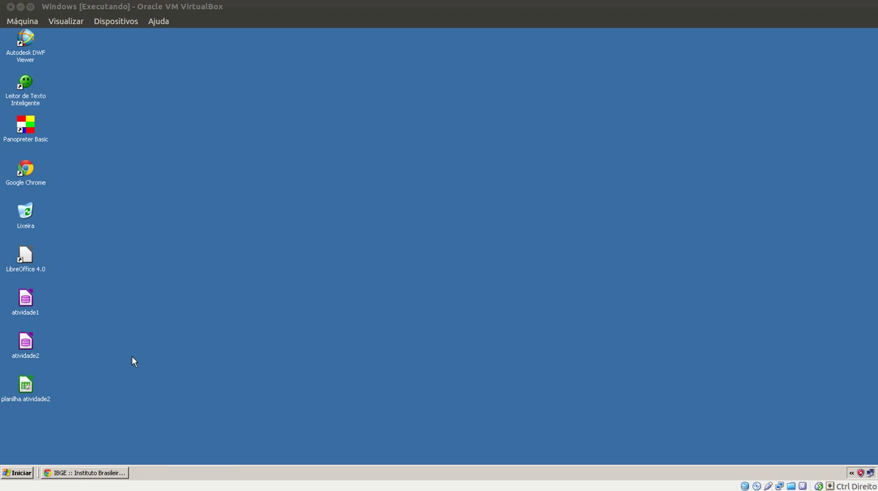
Start LibreOffice Base and set up a new database that is registered and opened for editing
click(26, 473)
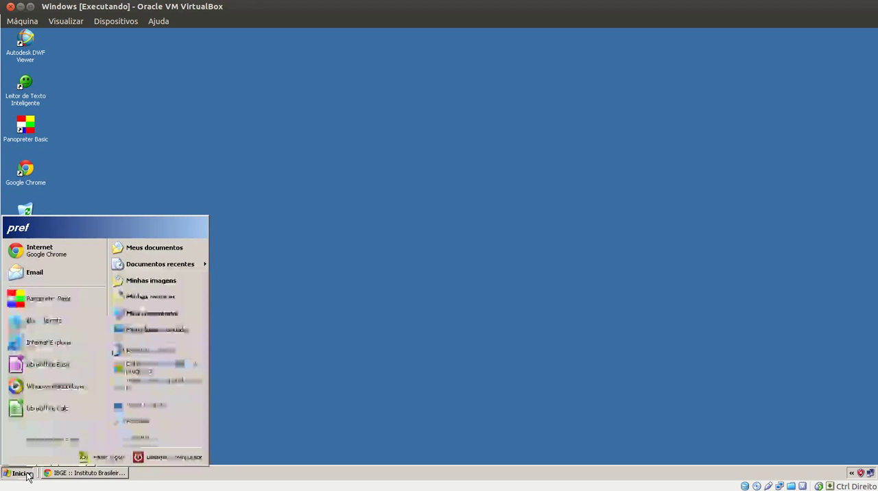
mouse_move(68, 440)
mouse_move(102, 445)
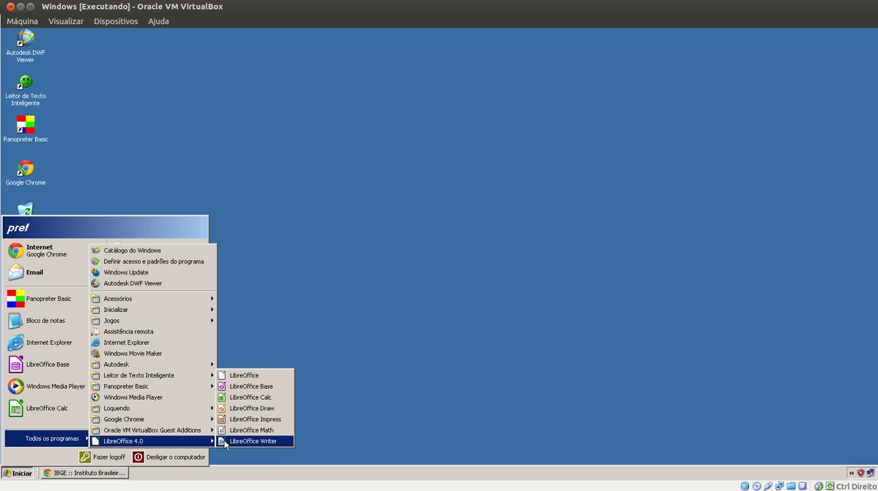
click(267, 387)
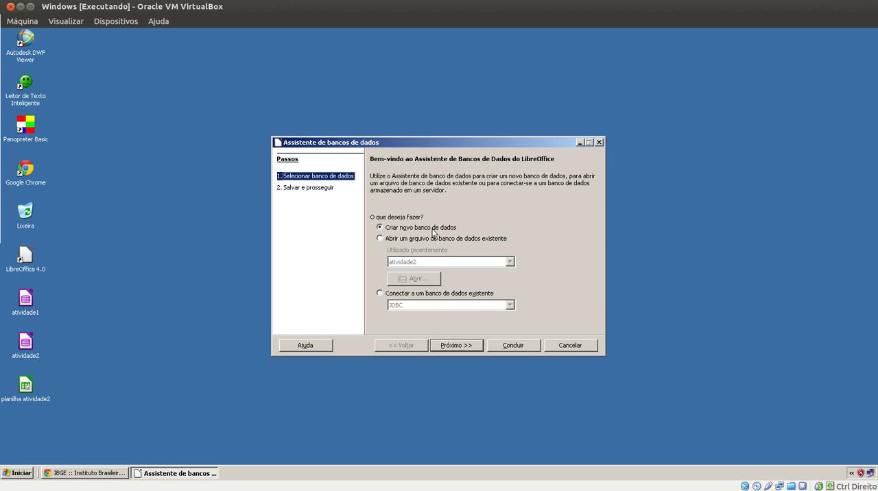
click(448, 340)
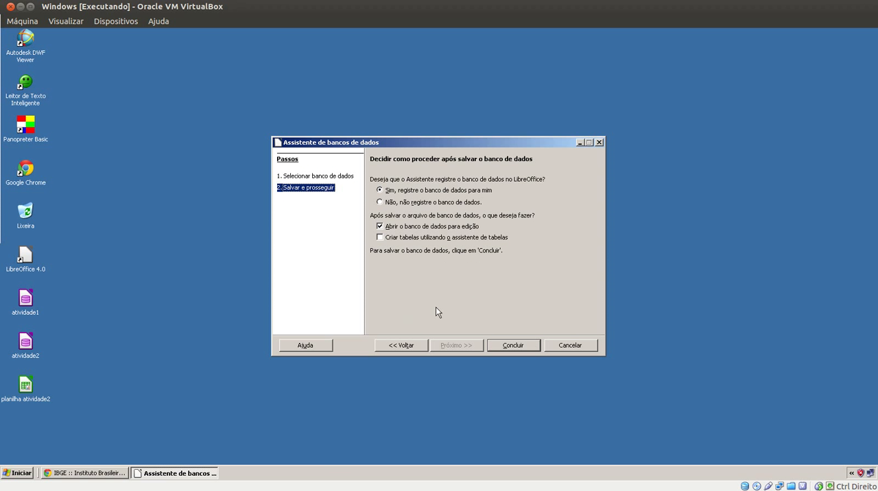
click(506, 344)
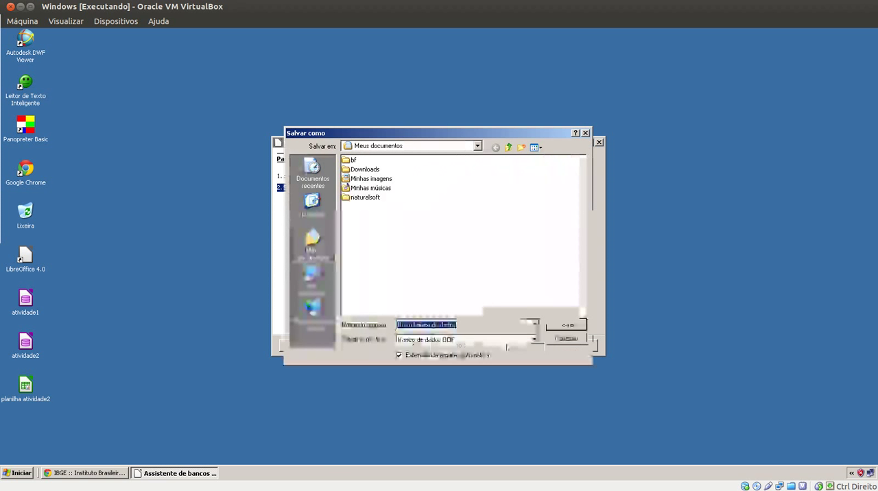
Save the new database on the Desktop under the name atividade3
click(314, 206)
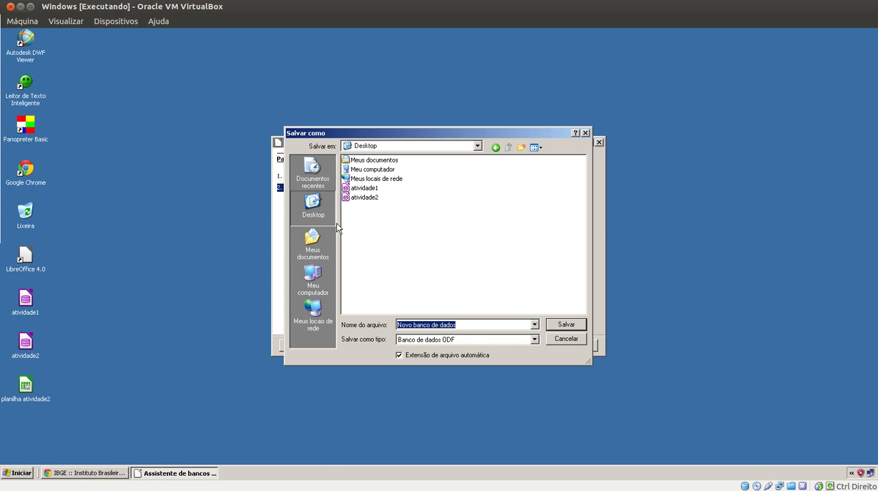
click(465, 325)
drag(457, 325, 289, 326)
text(ativ)
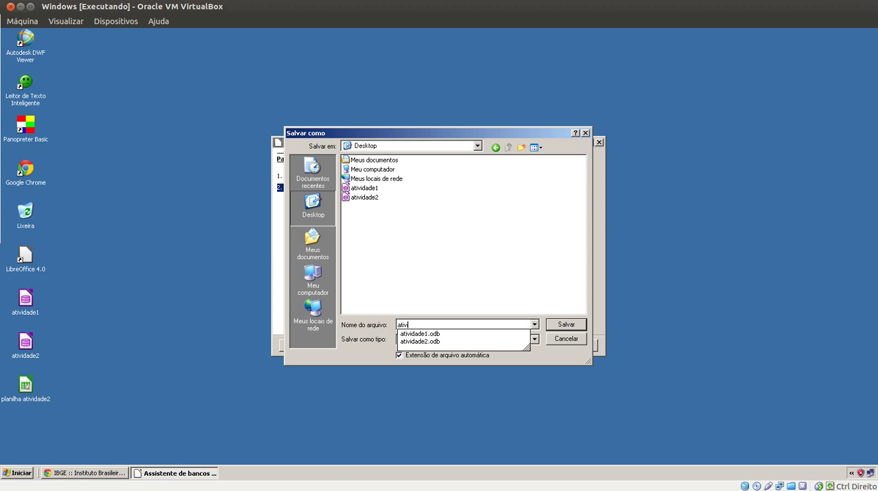
text(idade3)
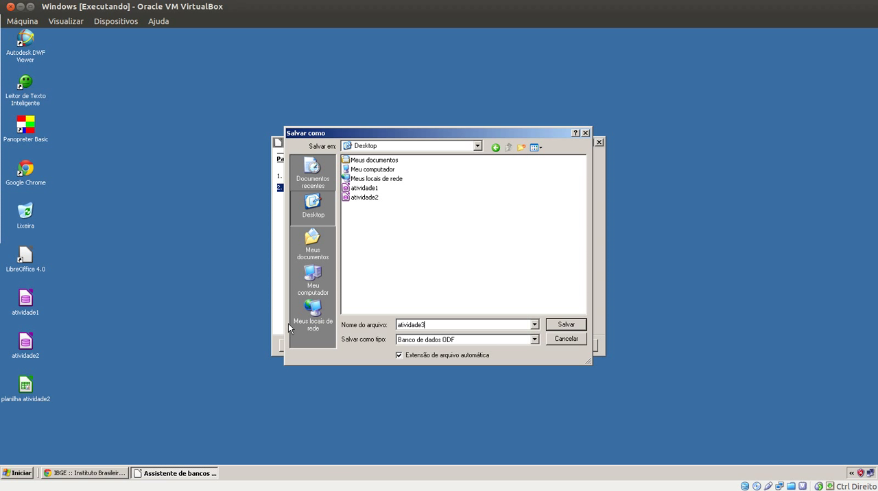
click(581, 325)
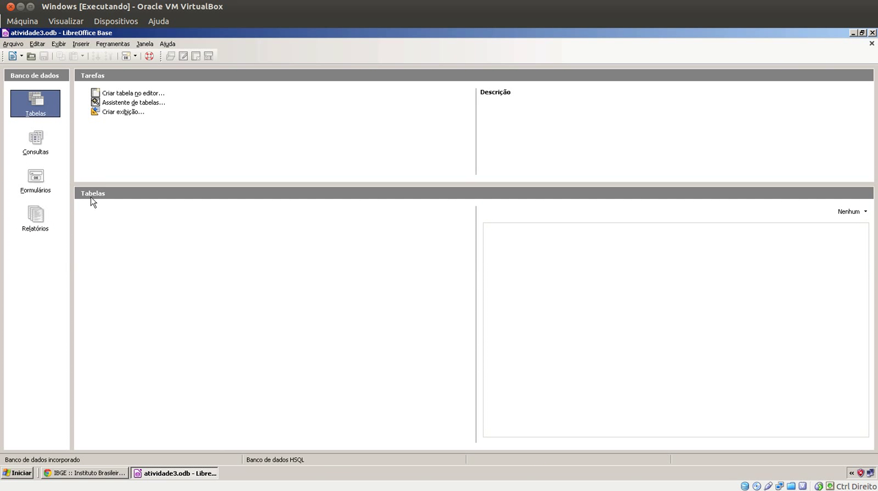
Start a new table in design view and add an id field of type Integer with automatic values enabled
click(133, 95)
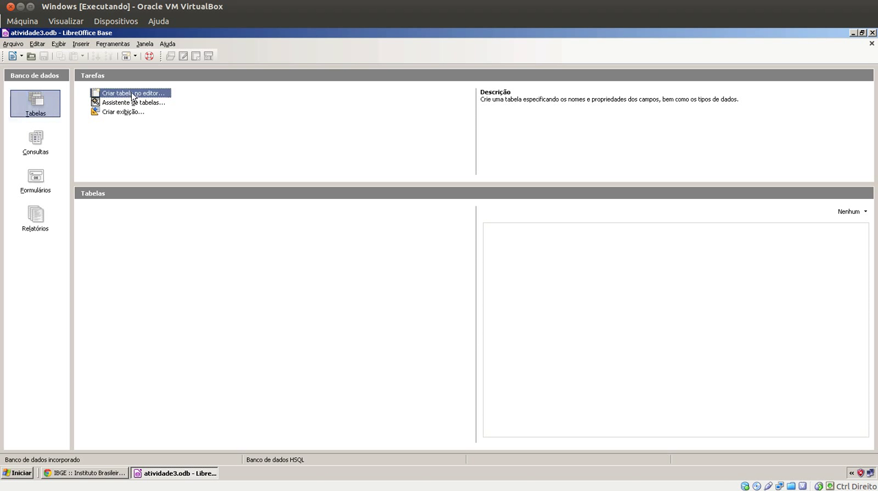
click(40, 80)
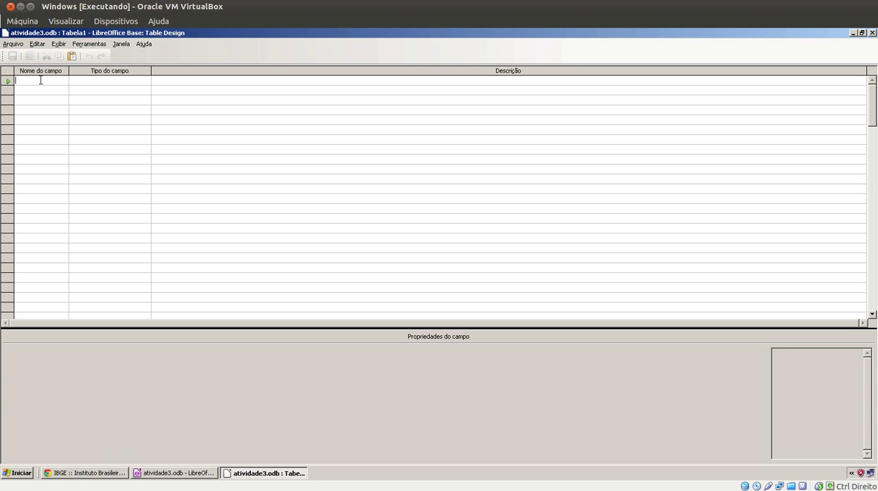
text(id)
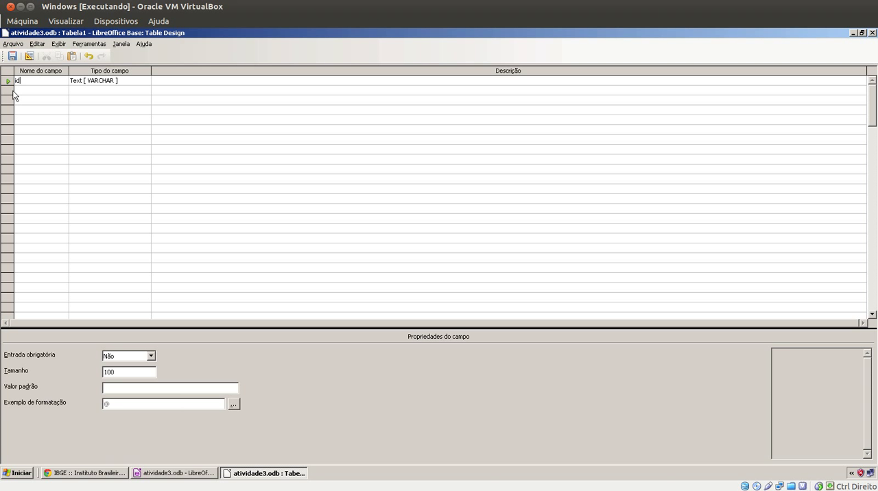
click(89, 86)
click(89, 84)
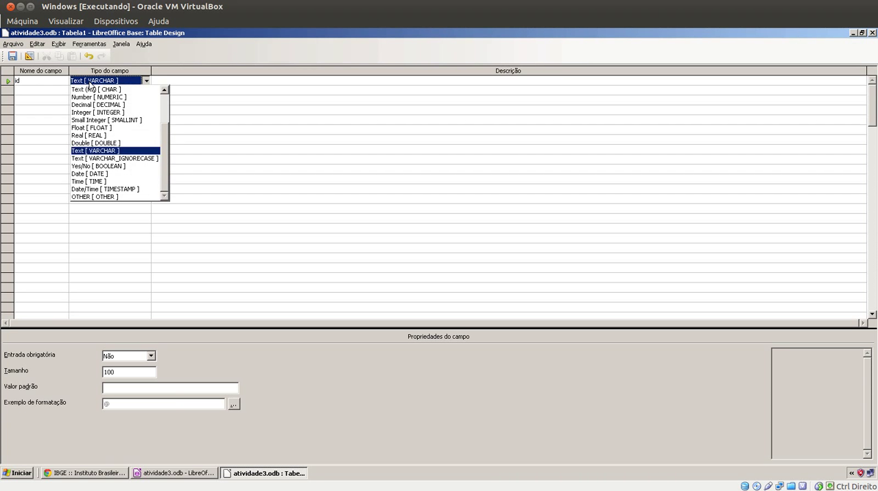
click(92, 112)
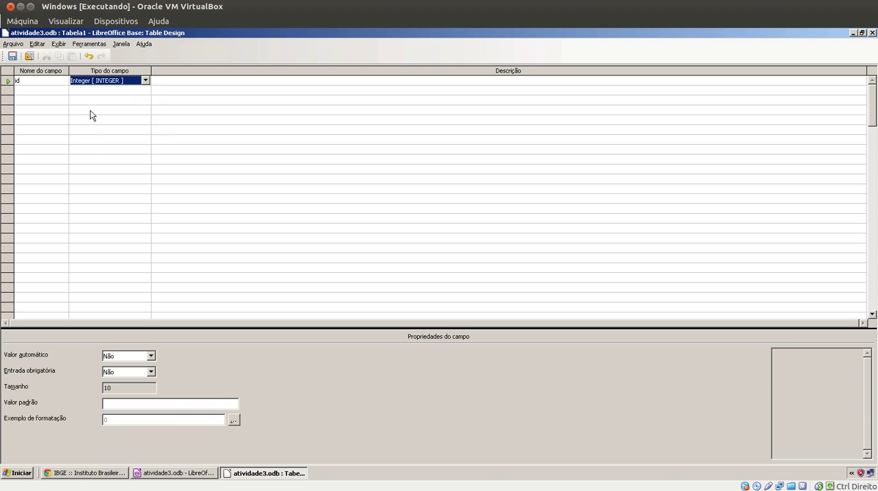
click(109, 357)
click(107, 368)
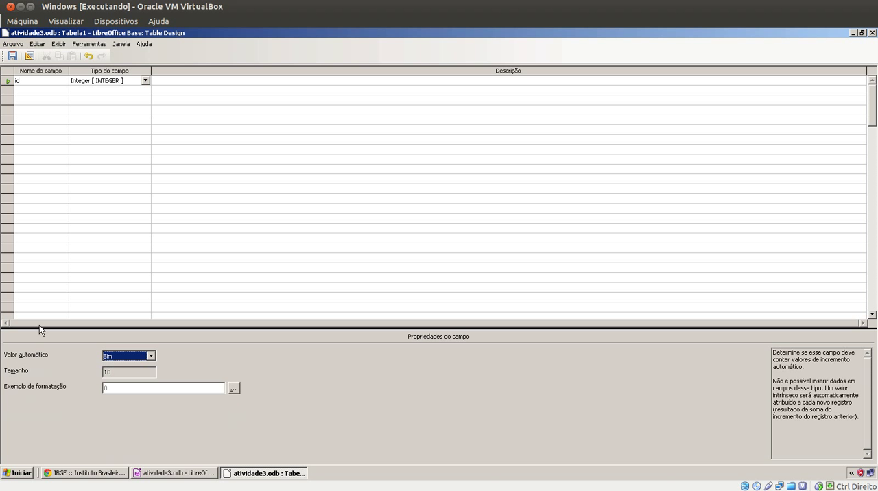
Add a second field named NOME DO MUNICIPIO, keeping the Text [VARCHAR] type and the length of 100
click(30, 89)
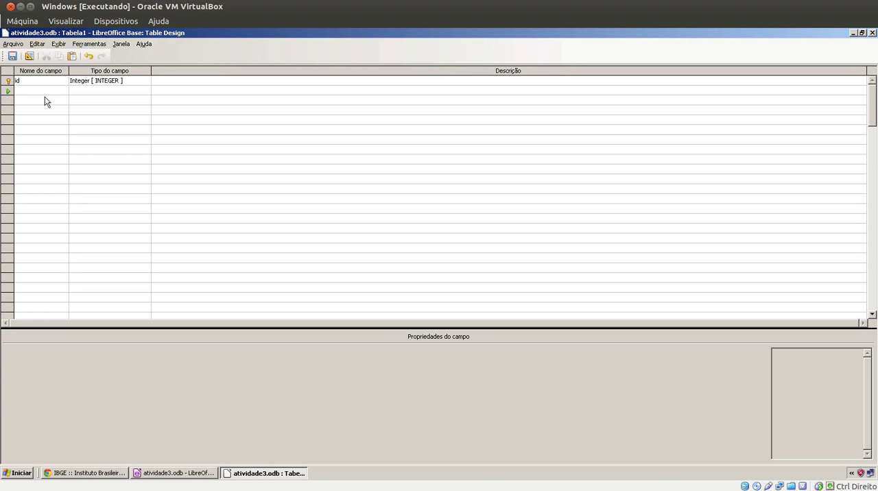
text(NO)
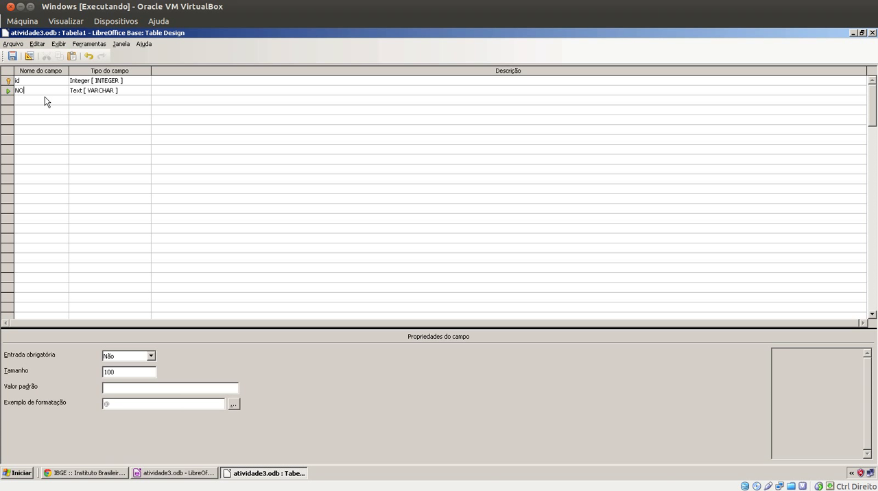
text(ME DPO)
key(BackSpace)
key(BackSpace)
text(O MUNICIPIO)
click(119, 371)
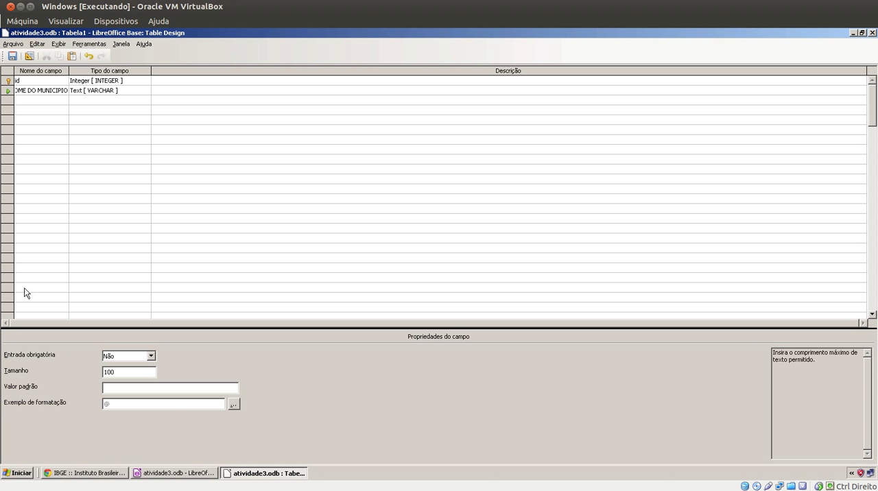
Add a POPULAÇÃO field below the municipality name and set its type to Integer
click(42, 99)
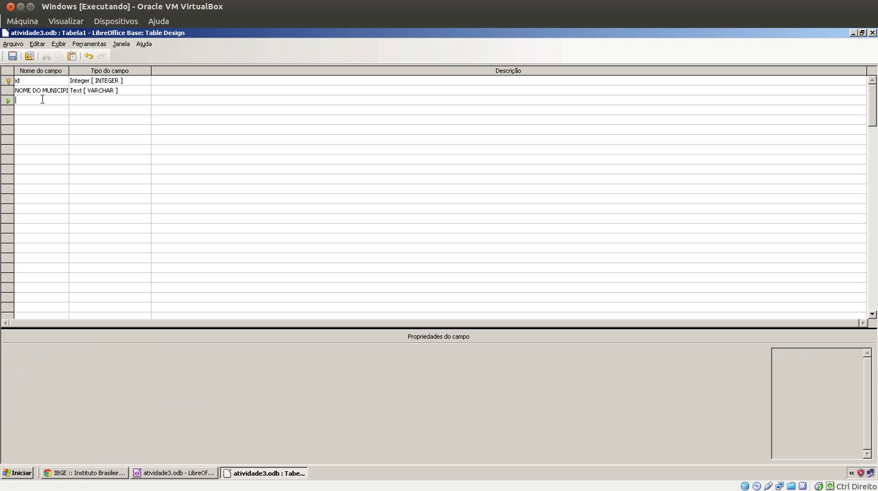
text(P)
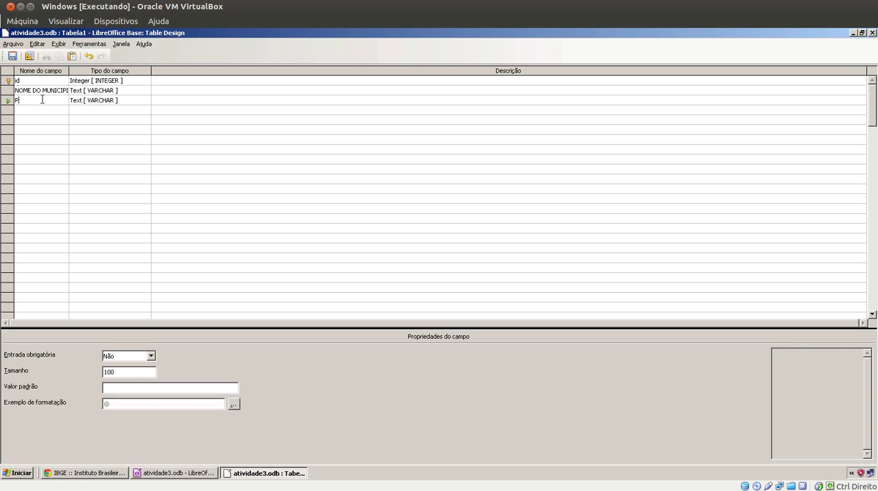
text(OPULAÇÃO)
click(76, 103)
click(75, 104)
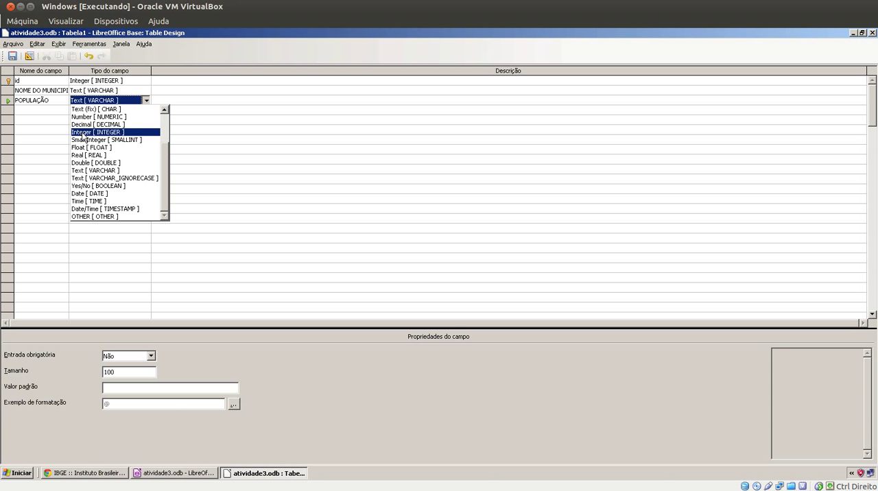
click(83, 131)
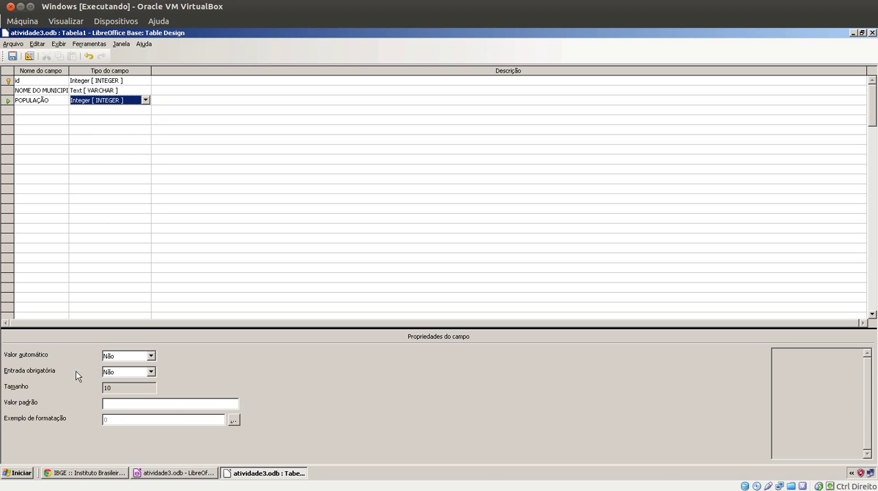
Add a HOMENS field in the next row with the Integer type
click(46, 109)
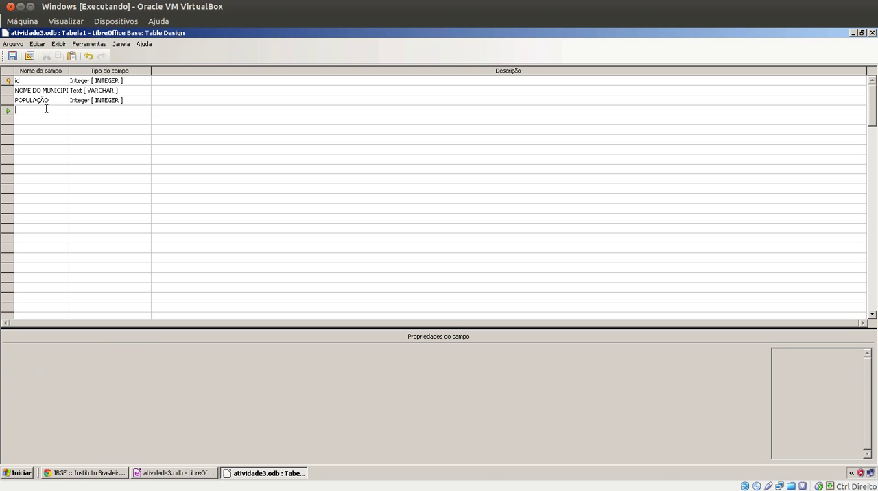
text(HOMENS)
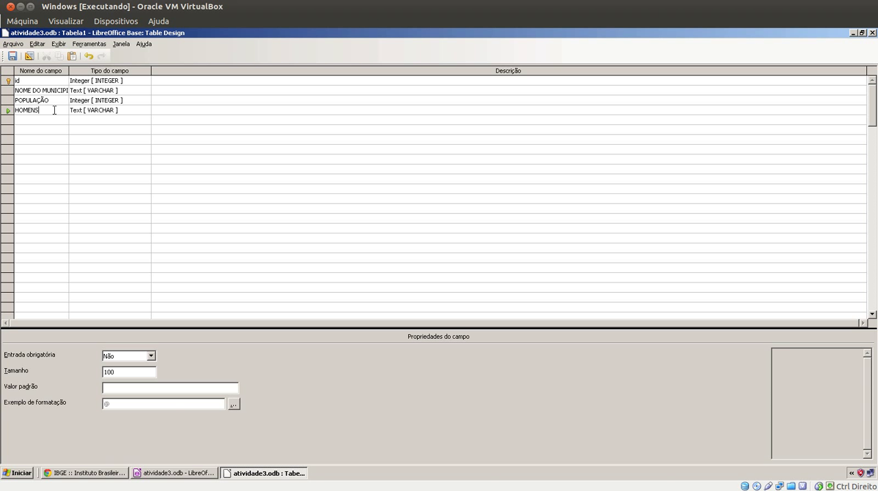
click(86, 111)
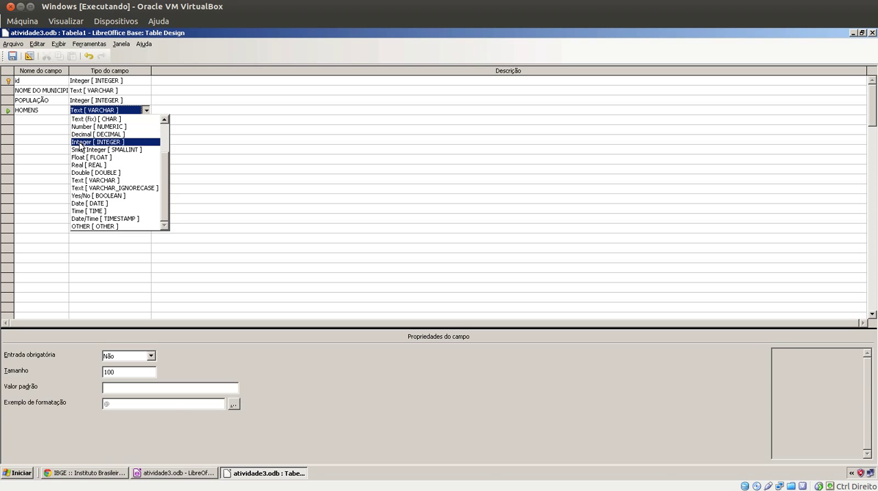
click(80, 142)
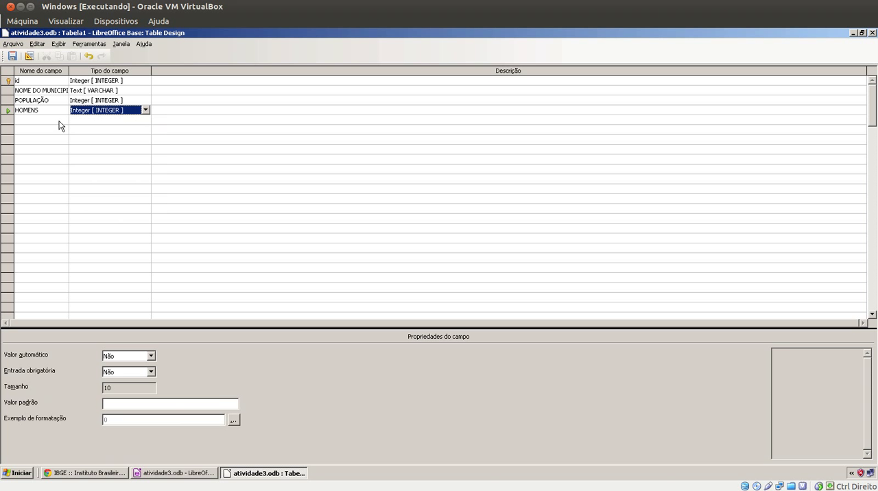
Add a MULHERES field below HOMENS and set its type to Integer
click(59, 122)
text(MULHERES)
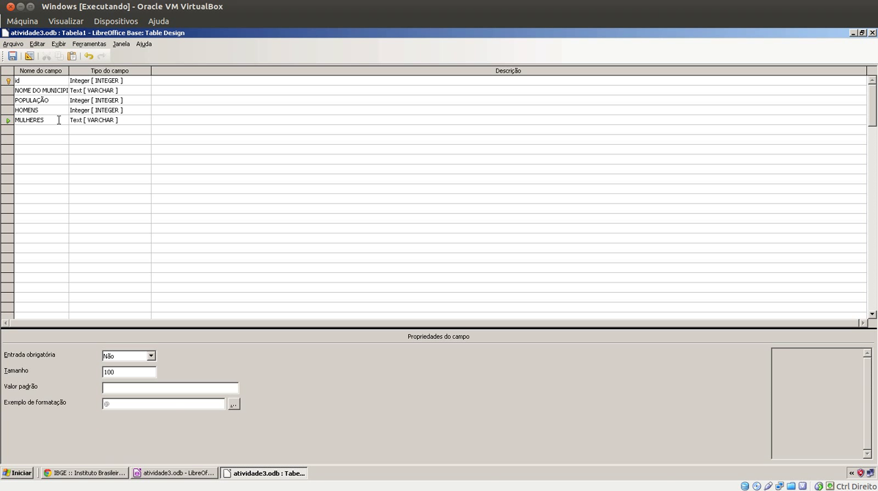
click(89, 122)
click(90, 122)
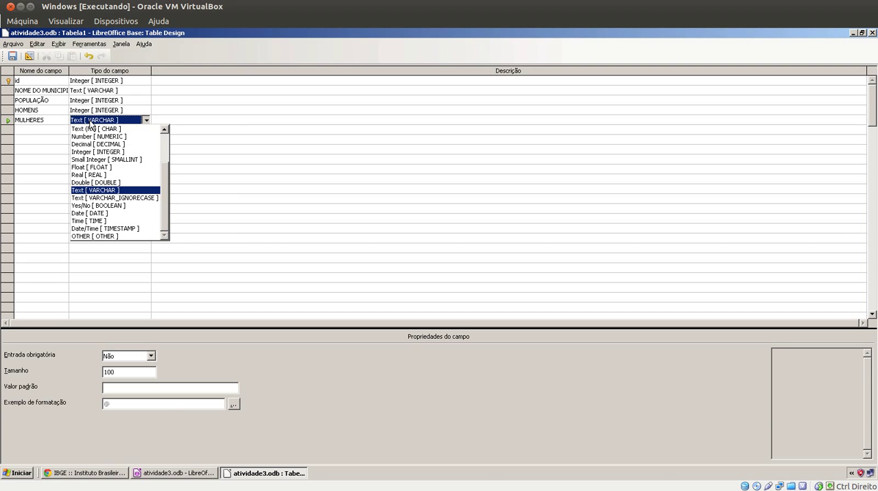
click(83, 151)
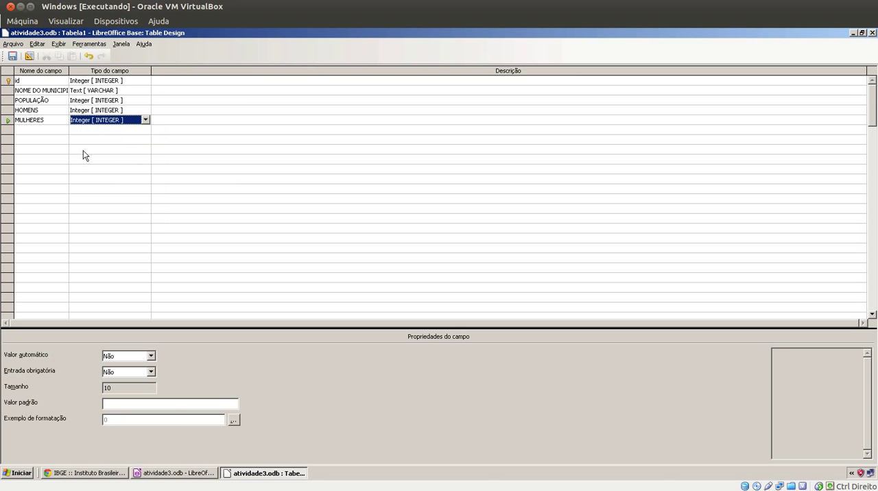
Add a PIB PER CAPITA field as the last row and set its type to Double
click(54, 130)
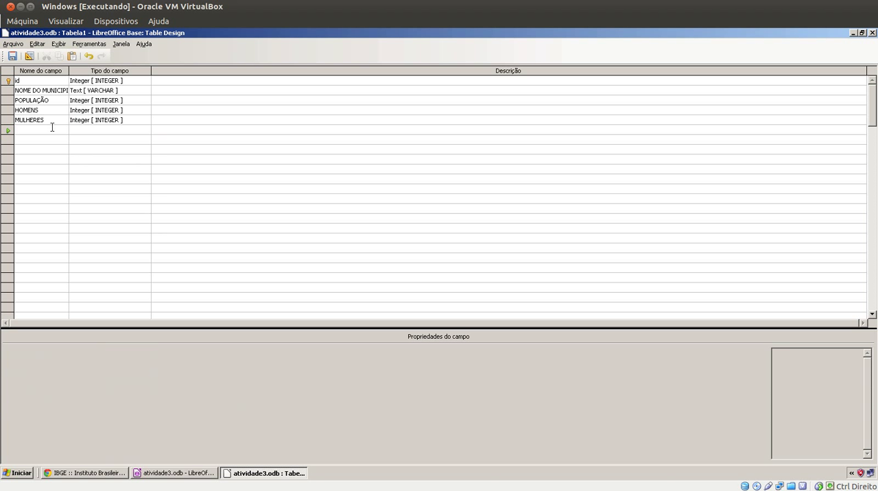
text(PIB PER CAPITA)
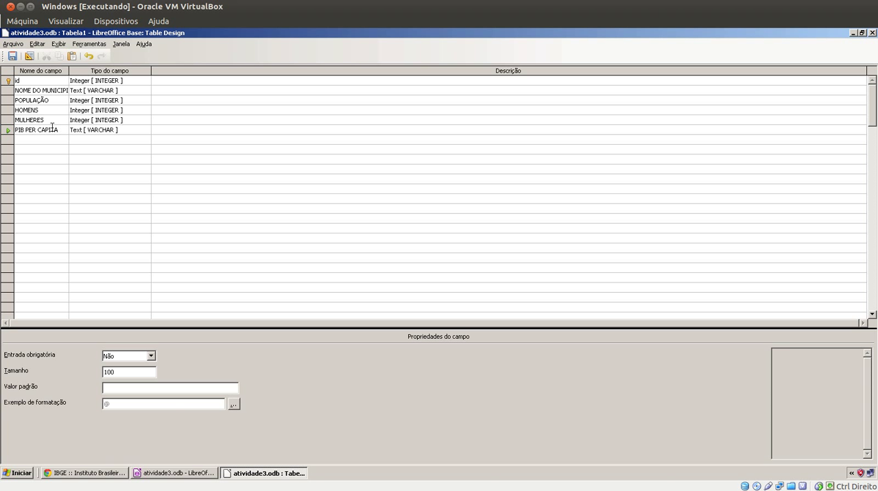
click(124, 127)
click(124, 127)
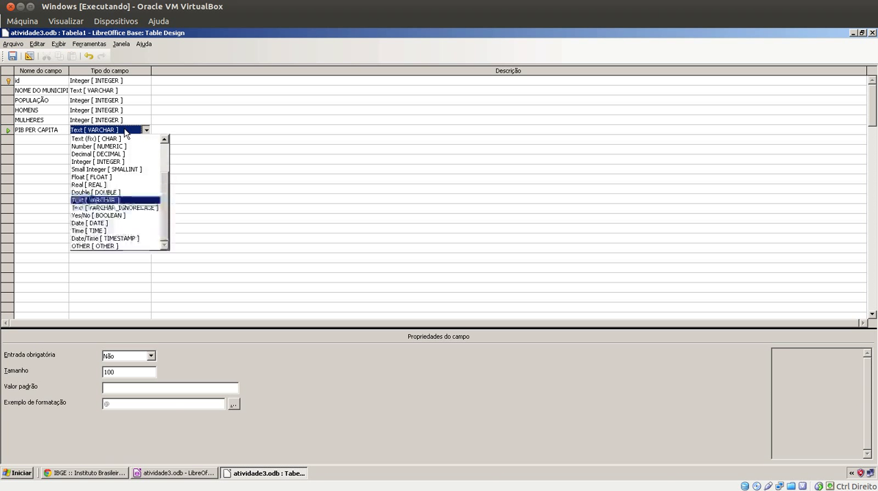
click(113, 192)
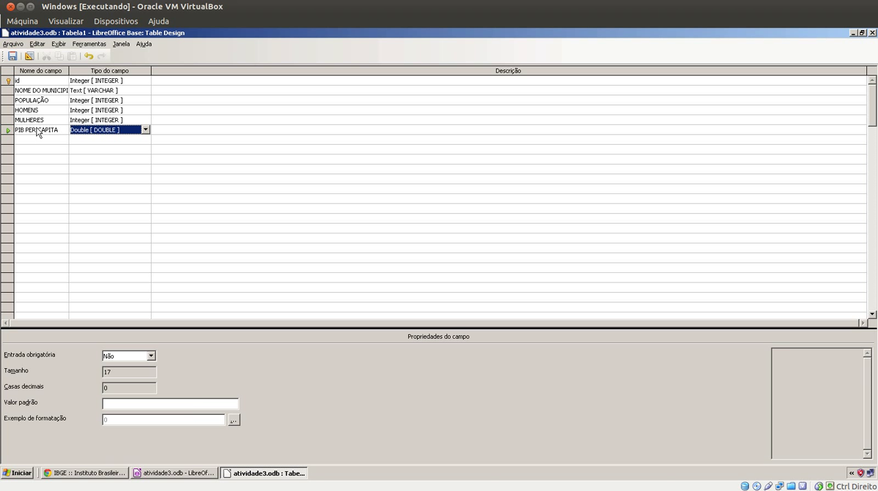
Save the table as ESTATISTICA MUNICIPOS CAMPOS GERAIS and close its design window
click(12, 56)
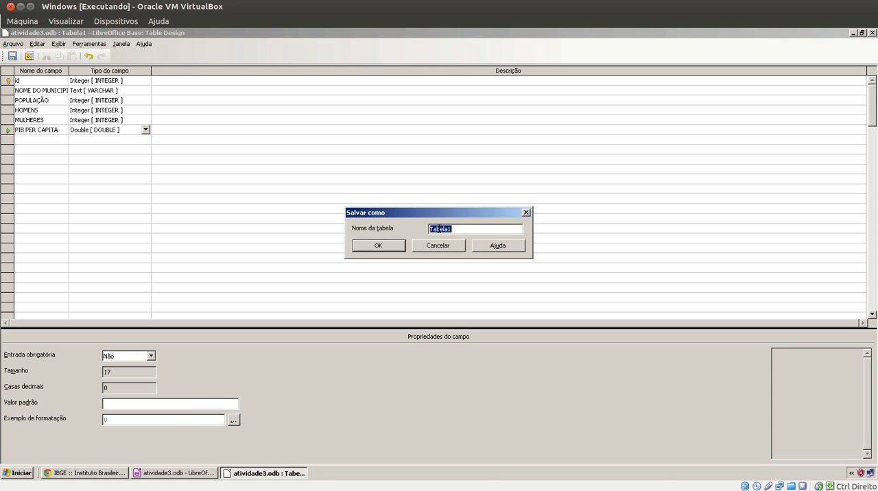
text(ESTATISTICA NMNICIPOS CAMPOS)
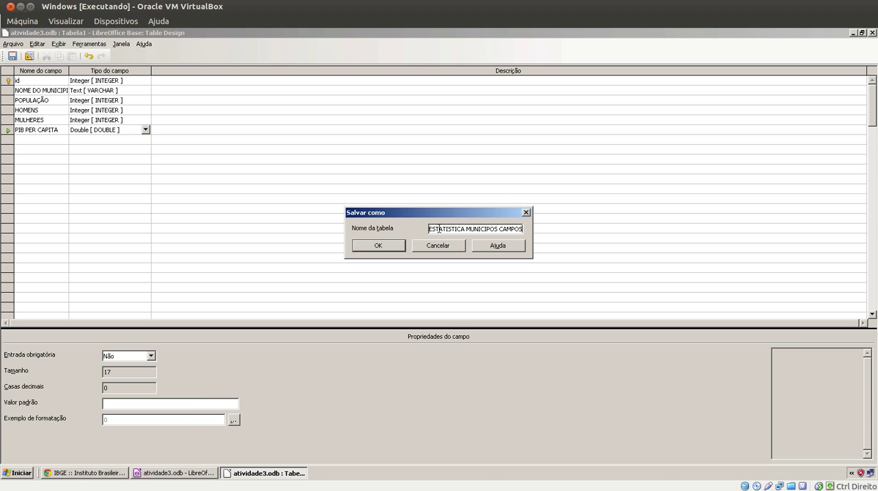
text( GERAIS)
click(397, 247)
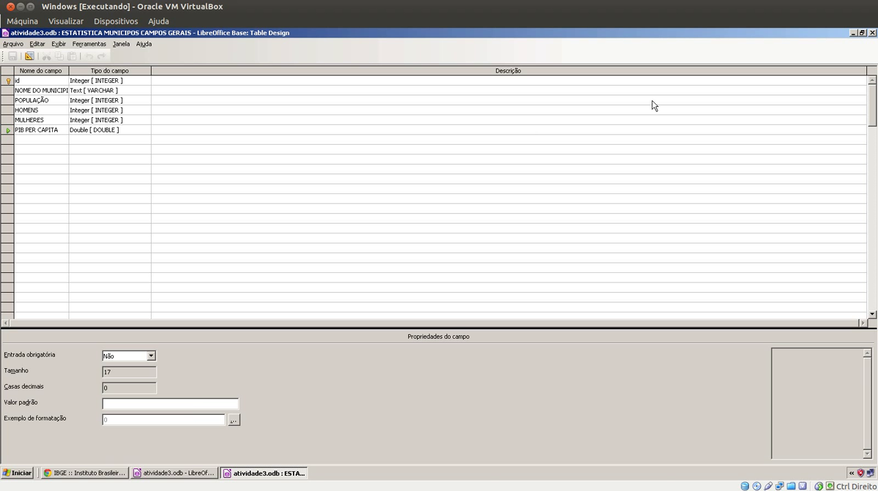
click(872, 33)
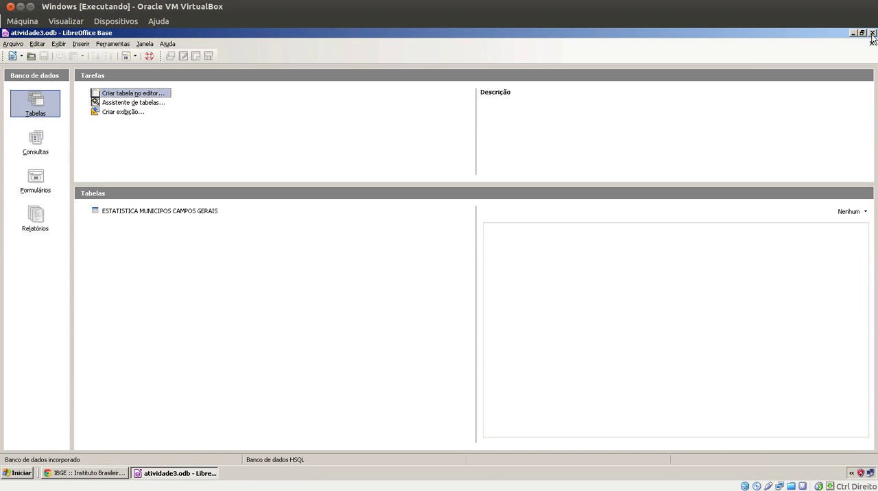
Start a form with the form wizard and include every table field except id
click(41, 185)
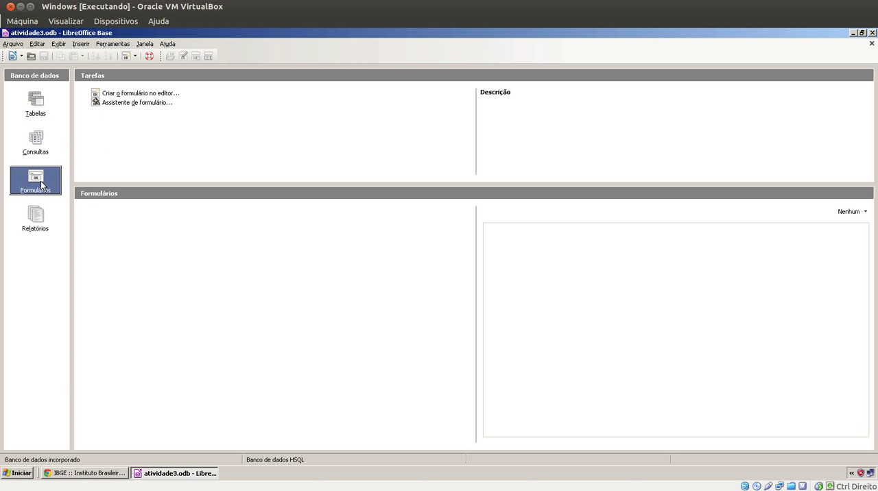
click(132, 103)
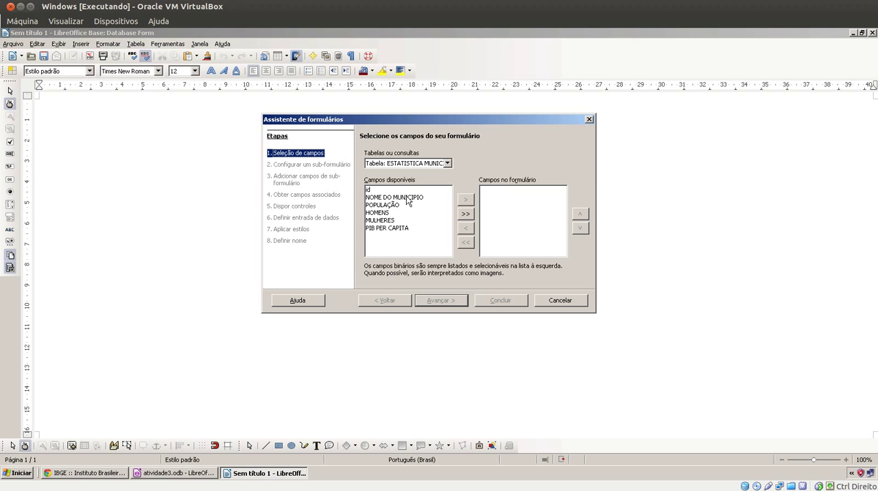
click(422, 199)
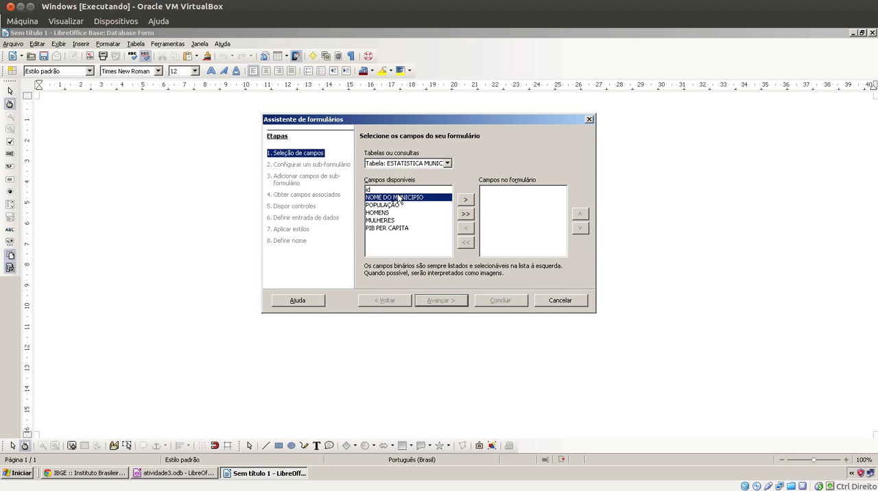
key(ctrl+a)
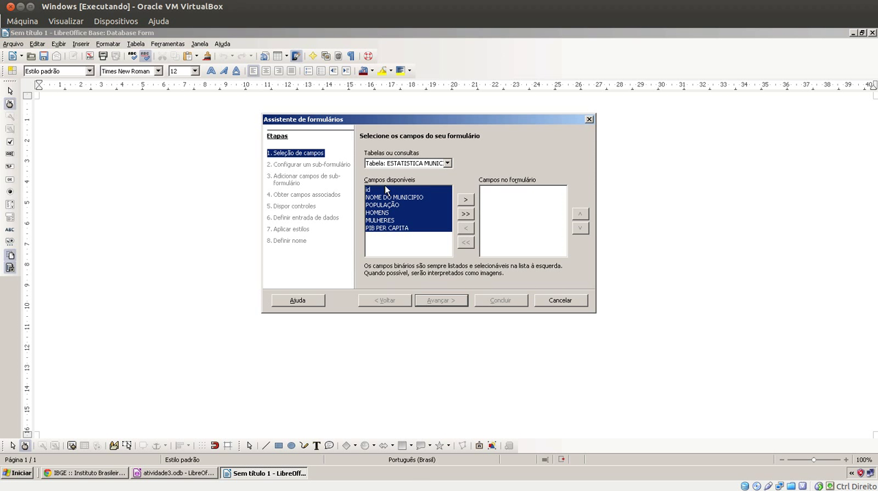
ctrl+click(385, 190)
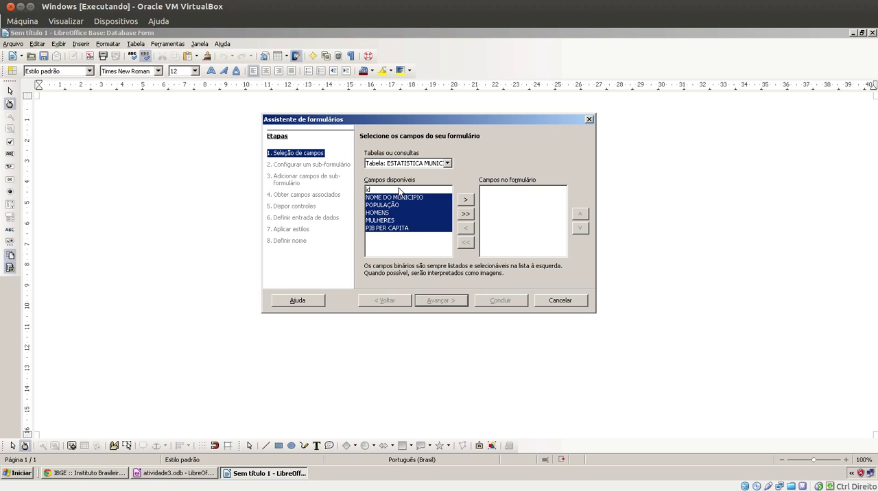
click(465, 199)
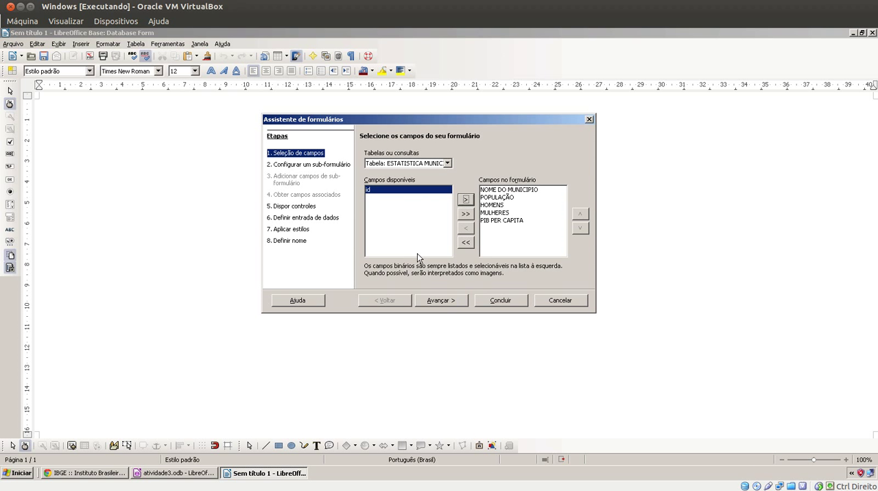
click(433, 302)
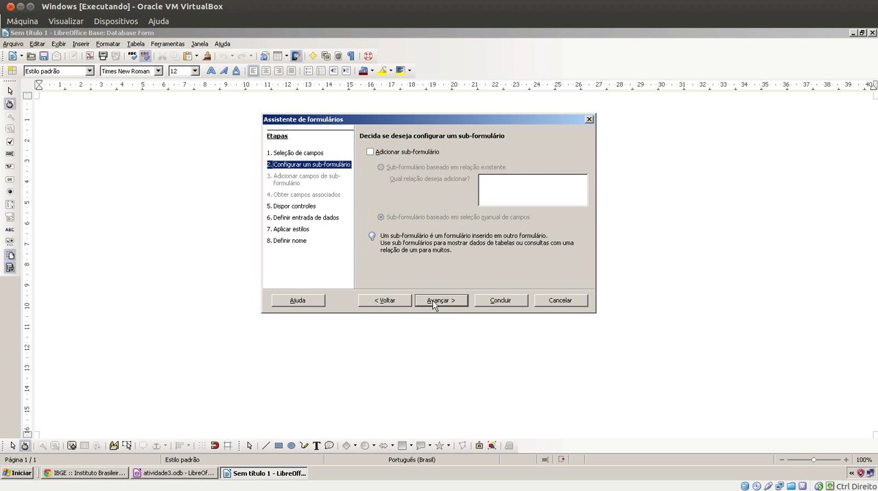
Skip the subform and arrange the main form's controls as Colunas - Rótulos em cima
click(434, 302)
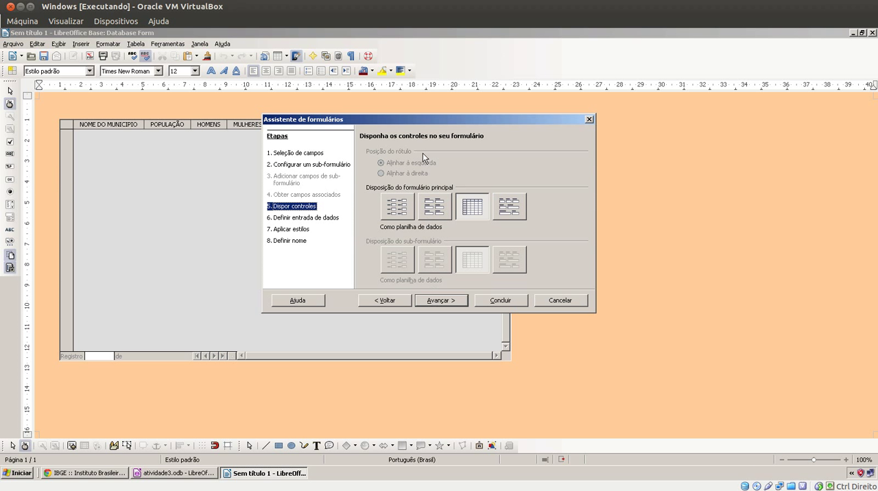
drag(428, 125, 451, 161)
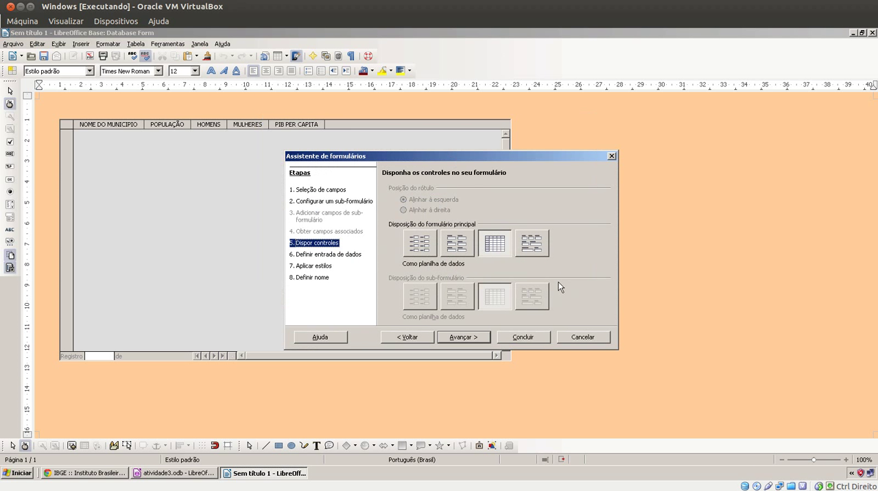
click(535, 243)
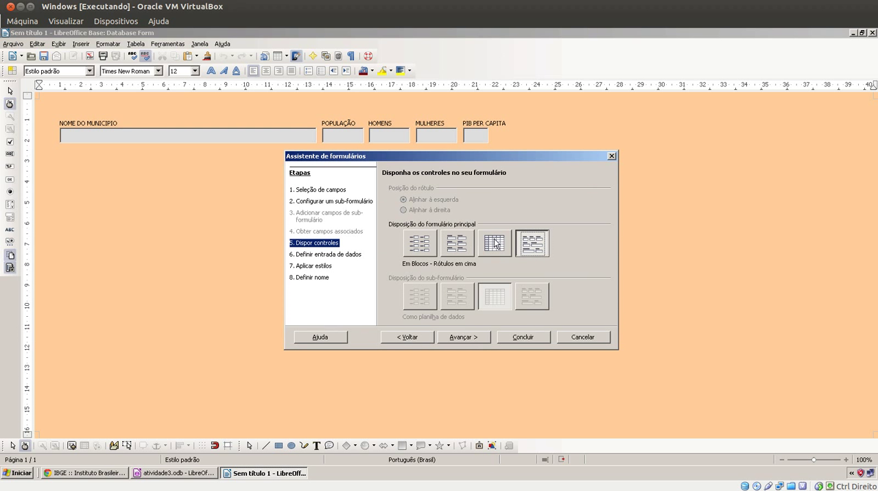
click(433, 244)
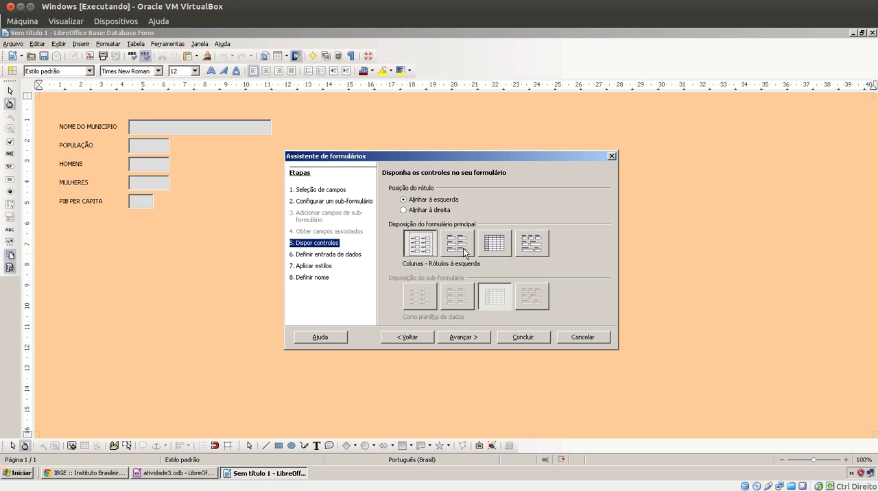
click(465, 252)
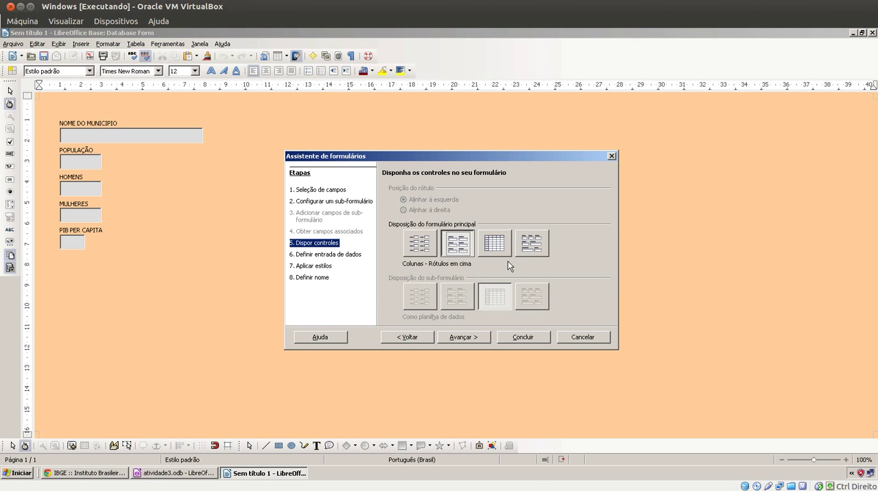
click(447, 335)
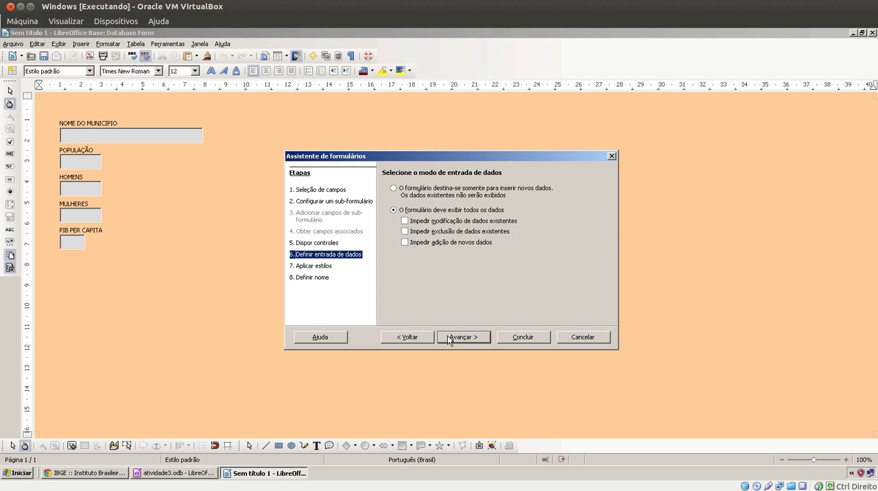
Keep the form displaying all data and apply the Cinza-claro style with Visual 3D field borders
click(448, 338)
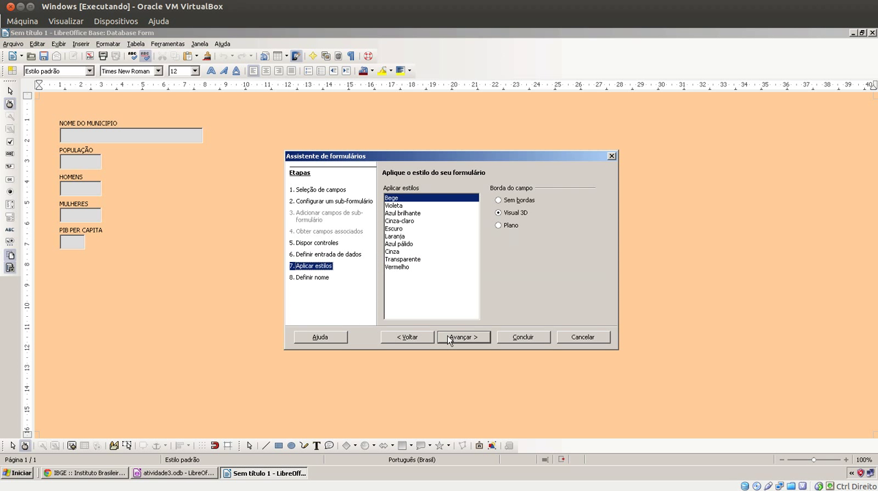
click(410, 206)
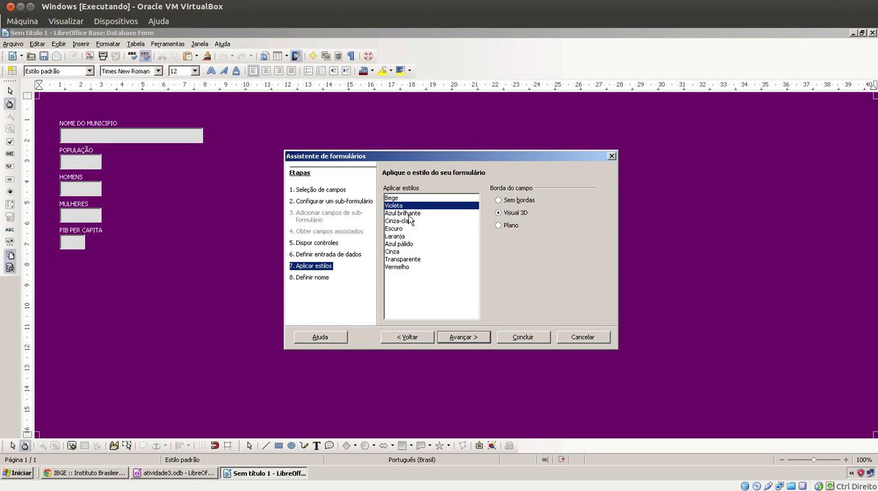
click(408, 214)
click(407, 221)
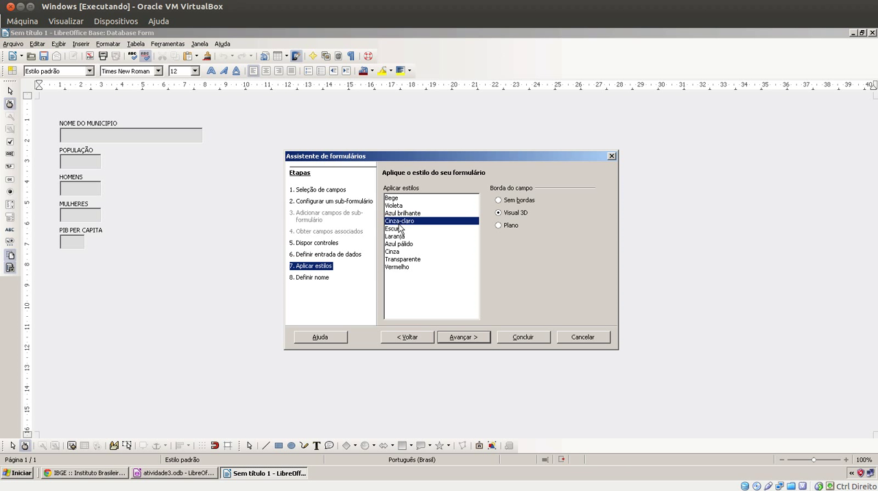
click(397, 230)
click(403, 221)
click(514, 201)
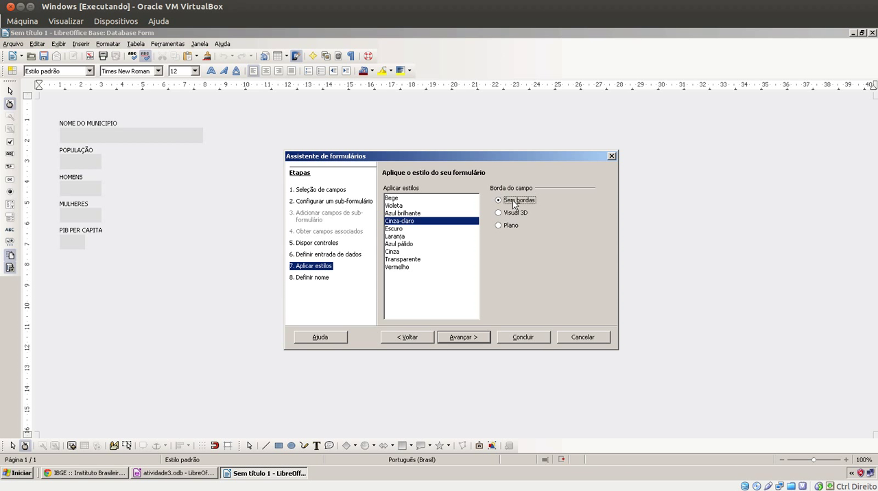
click(510, 213)
click(505, 225)
click(518, 214)
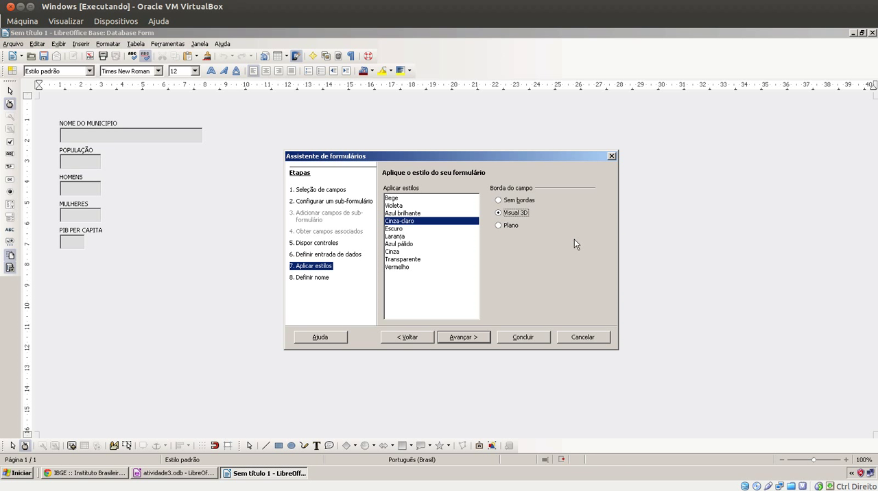
click(468, 338)
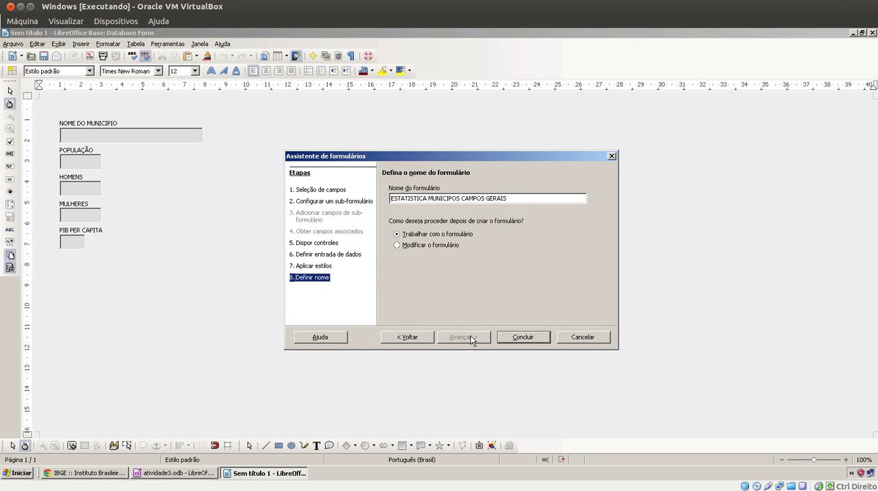
Name the form FORMULÁRO ESTATISTICA MUNICIPOS CAMPOS GERAIS and finish the wizard with the form open for data entry
click(393, 199)
text(FORMULÁRO)
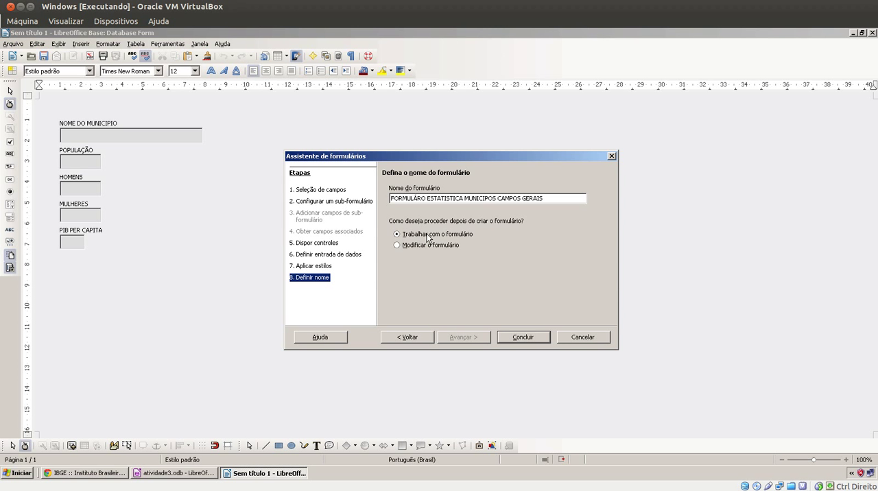
click(516, 338)
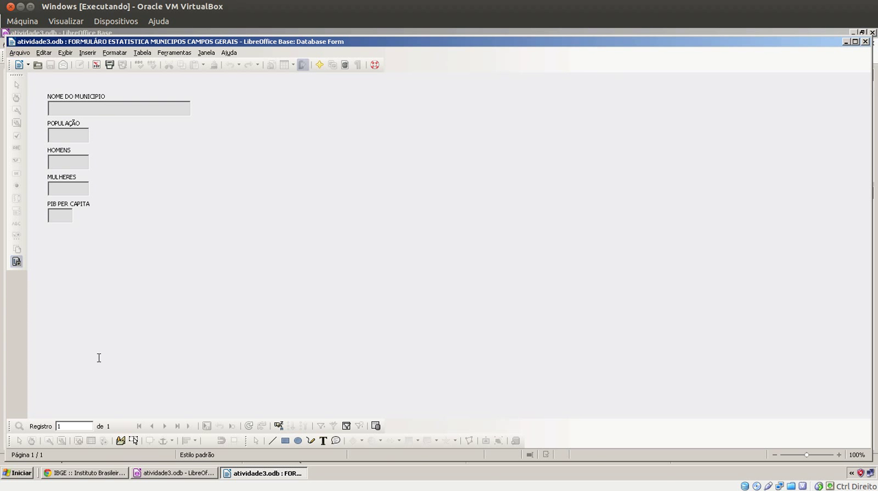
Switch to the browser and examine the list of Campos Gerais municipalities on the AMCG website
click(97, 473)
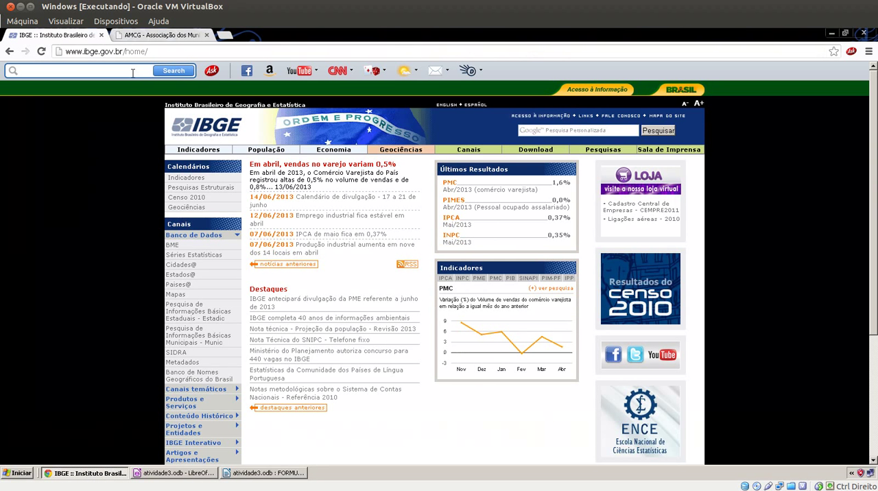
click(161, 35)
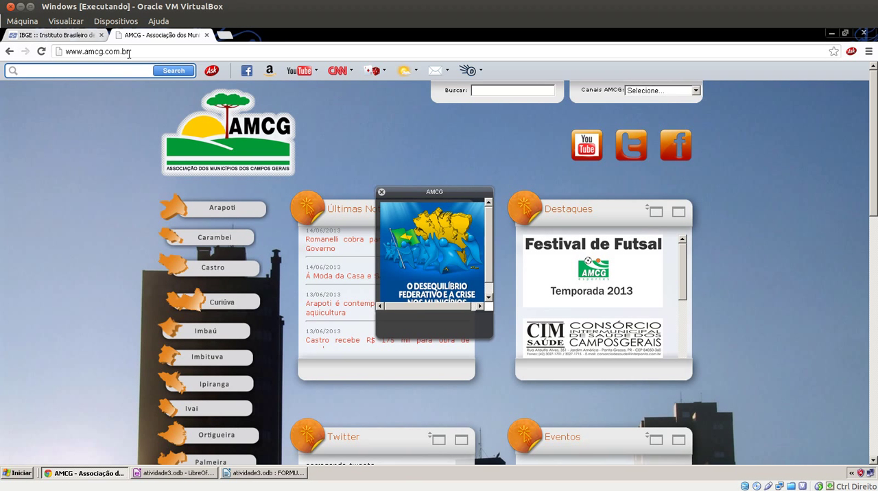
scroll(103, 263, down, 3)
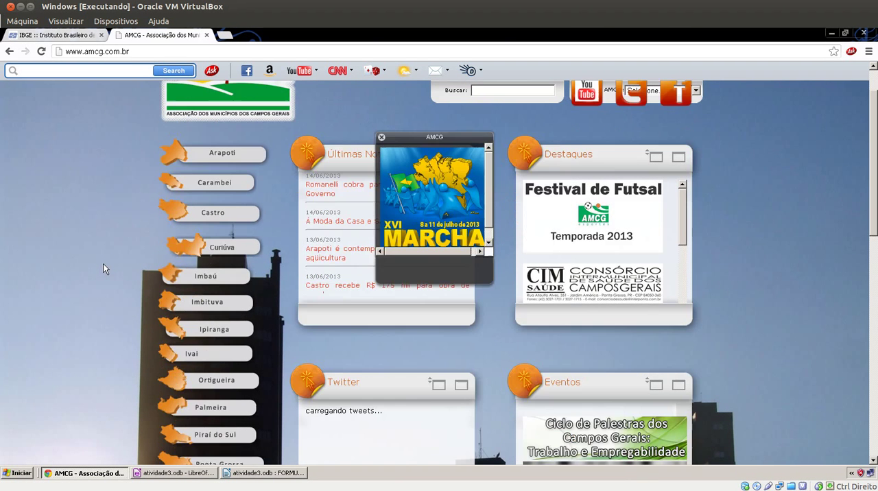
scroll(106, 263, up, 3)
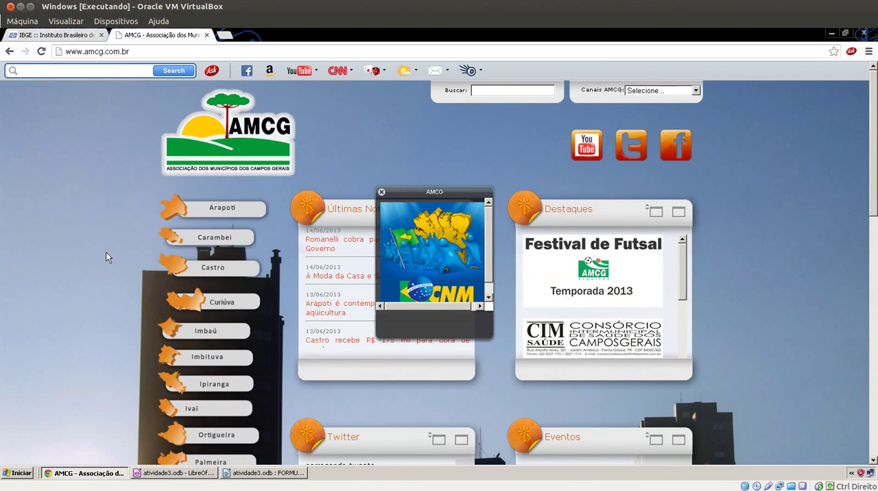
scroll(110, 225, down, 6)
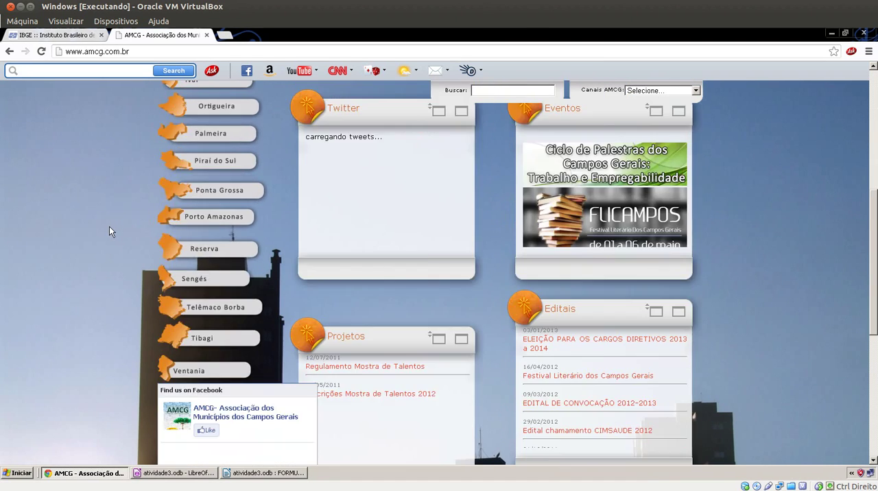
scroll(109, 232, up, 2)
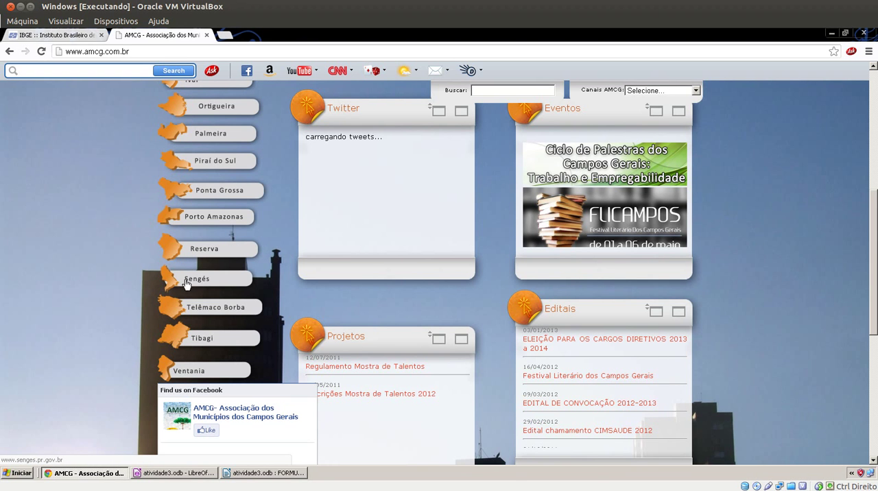
scroll(106, 334, up, 3)
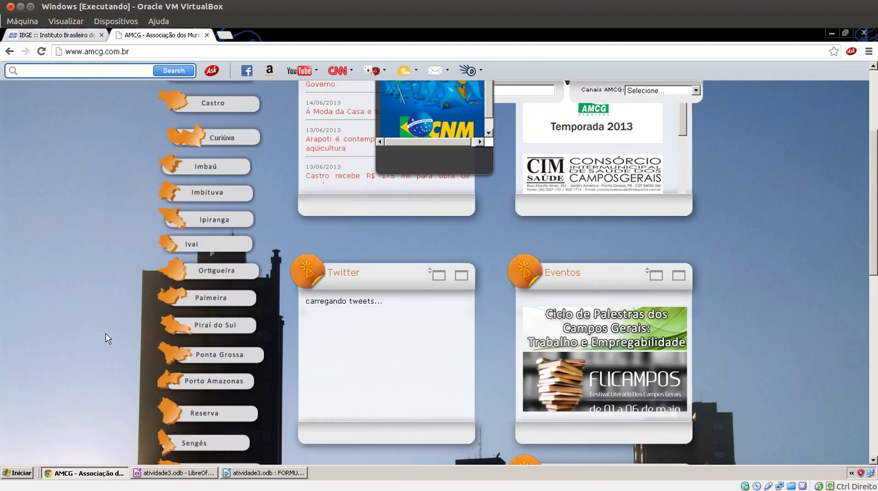
scroll(106, 333, up, 2)
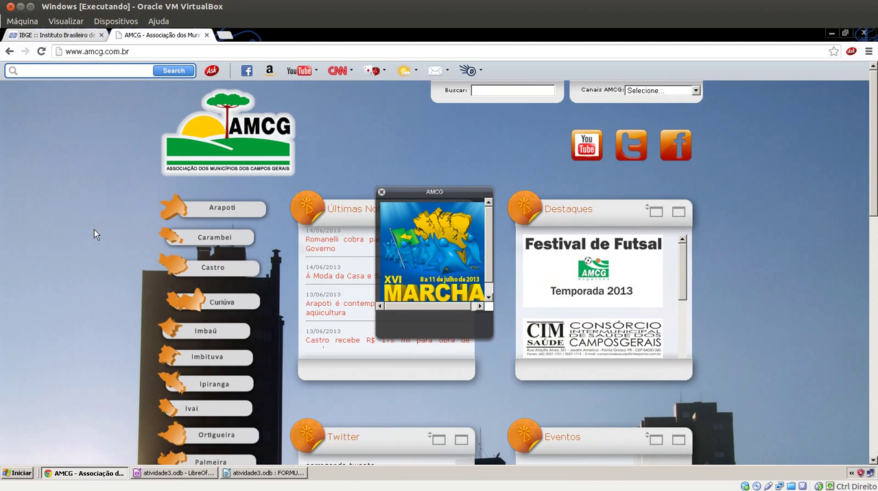
scroll(94, 232, down, 1)
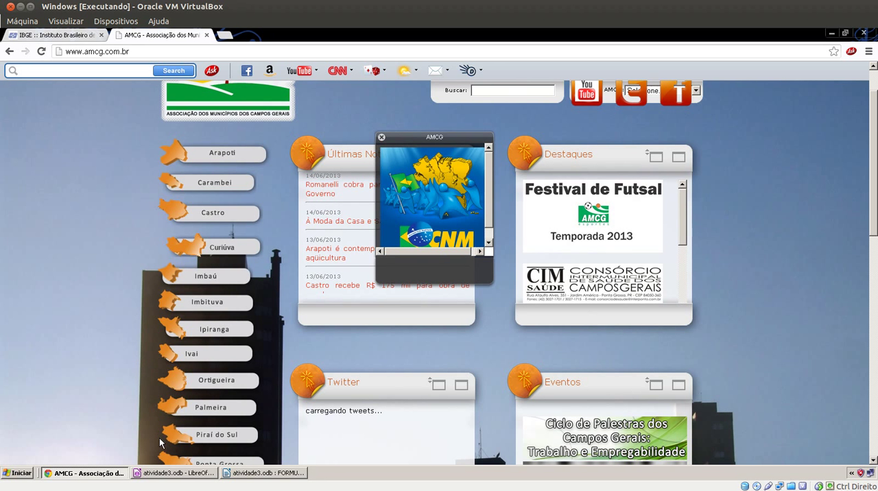
Switch to the database form, enter ARAPOTI as the first record's NOME DO MUNICIPIO and advance to a new record
click(227, 474)
click(142, 113)
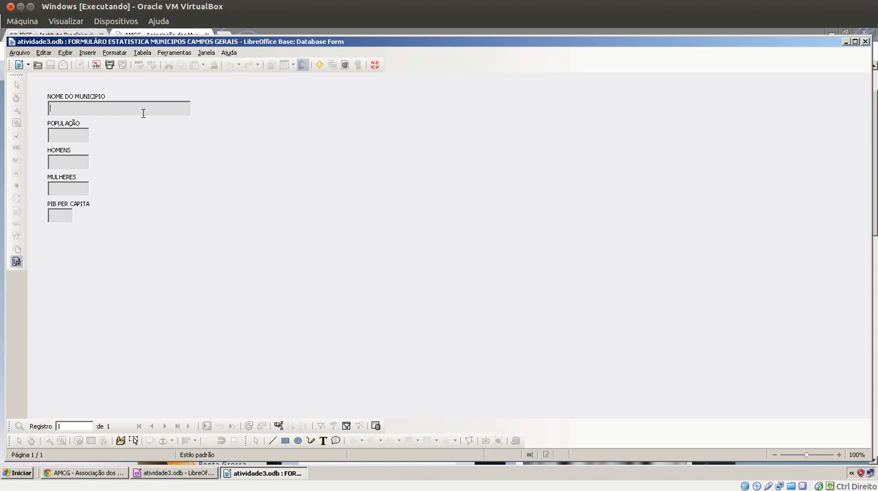
text(ARAPOTI)
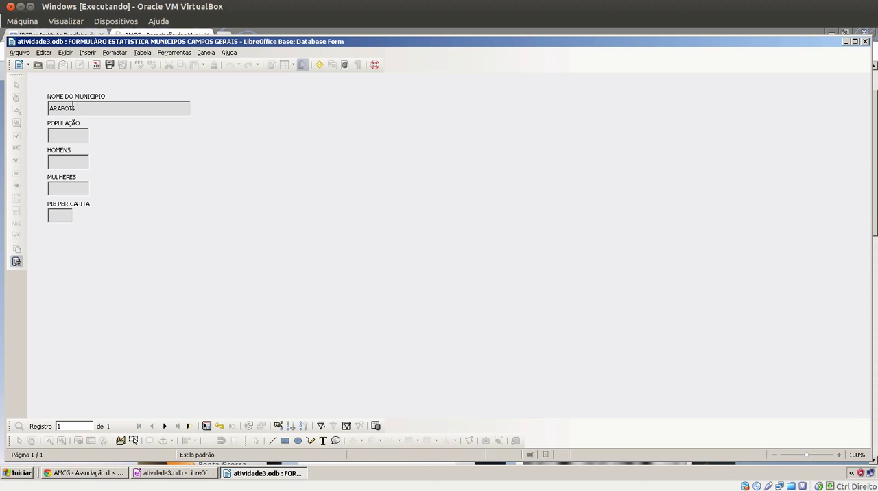
click(163, 427)
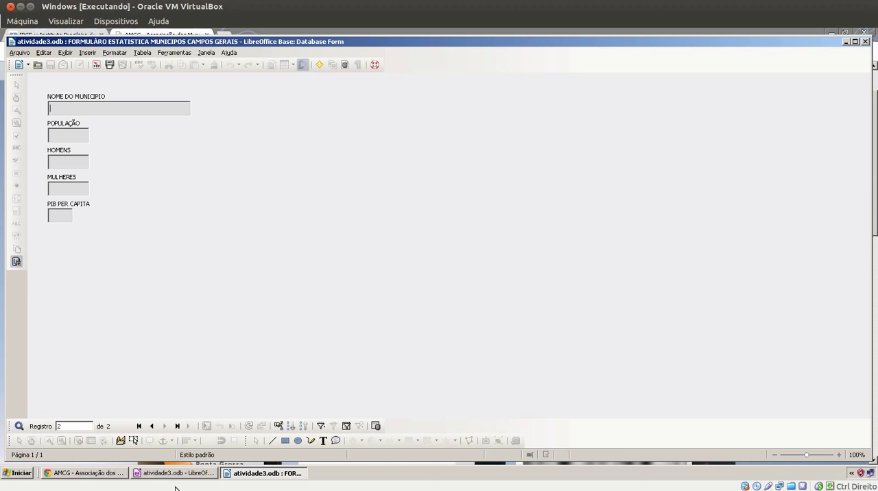
Check the AMCG municipality list in the browser, then add CARAMBEI as the second record's municipality name in the form
click(109, 475)
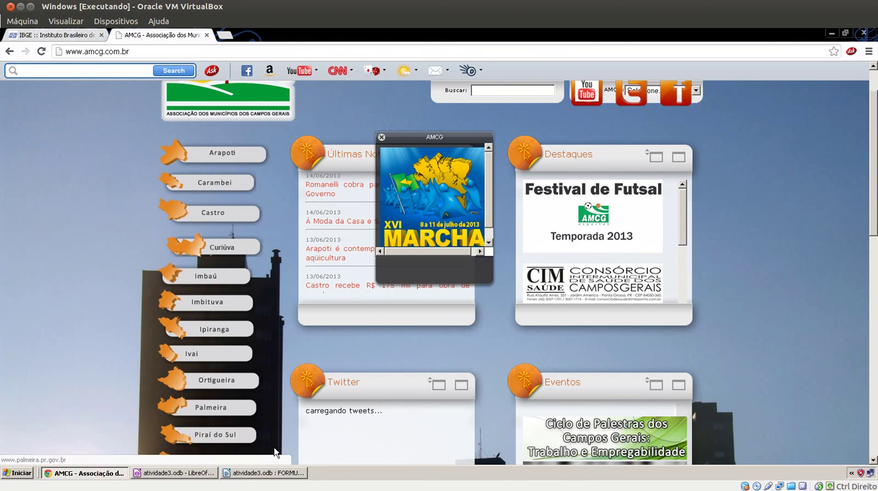
click(264, 473)
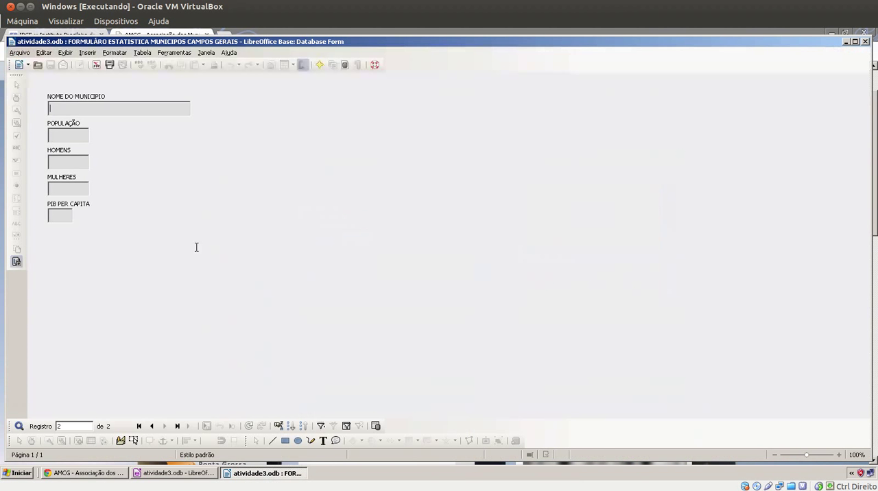
click(108, 112)
text(CARAMBEI)
click(164, 426)
Look up the third municipality on the AMCG list and add CASTRO as the third record in the form
click(100, 472)
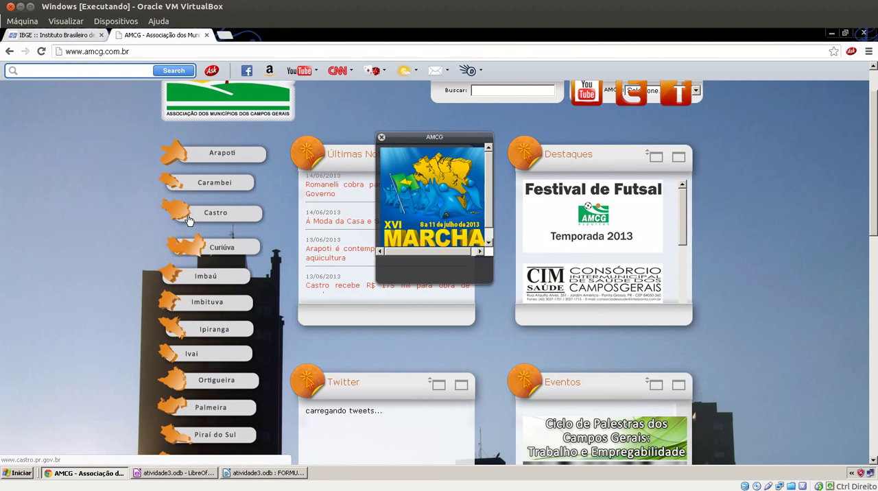
click(245, 474)
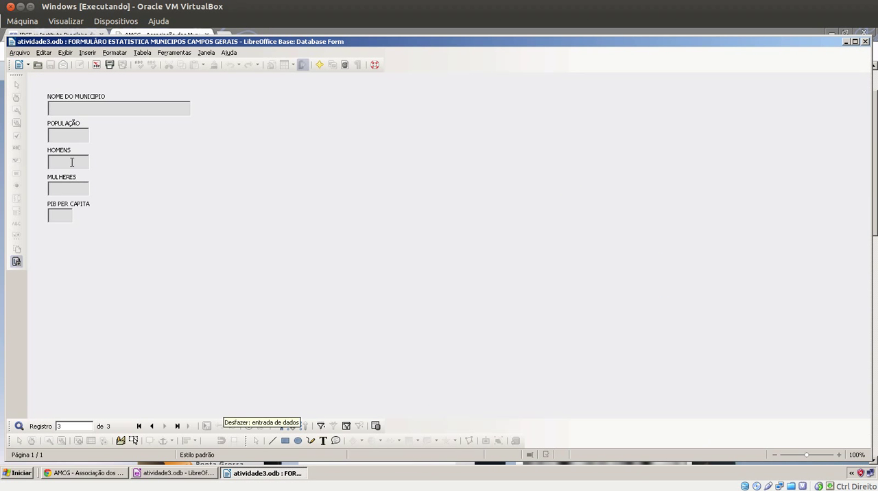
text(CASTRO)
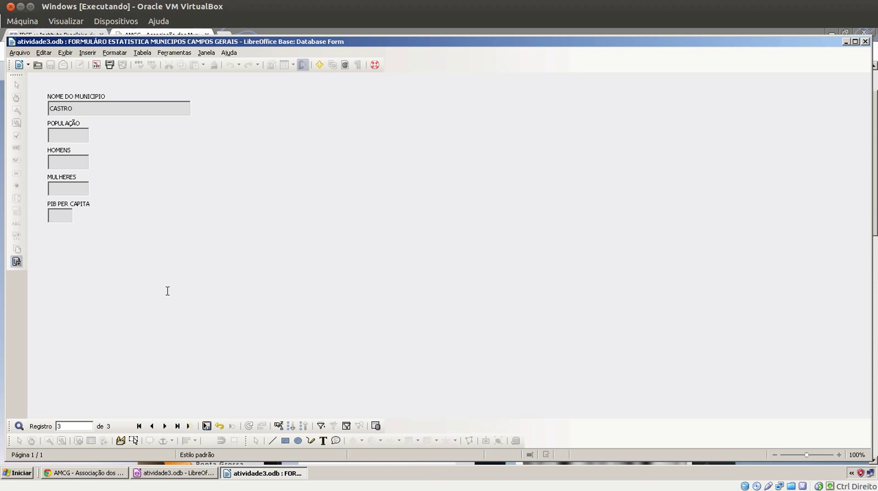
click(165, 426)
Review the AMCG municipality list through Ventania in the browser, then return to the form and go to its first record
click(110, 473)
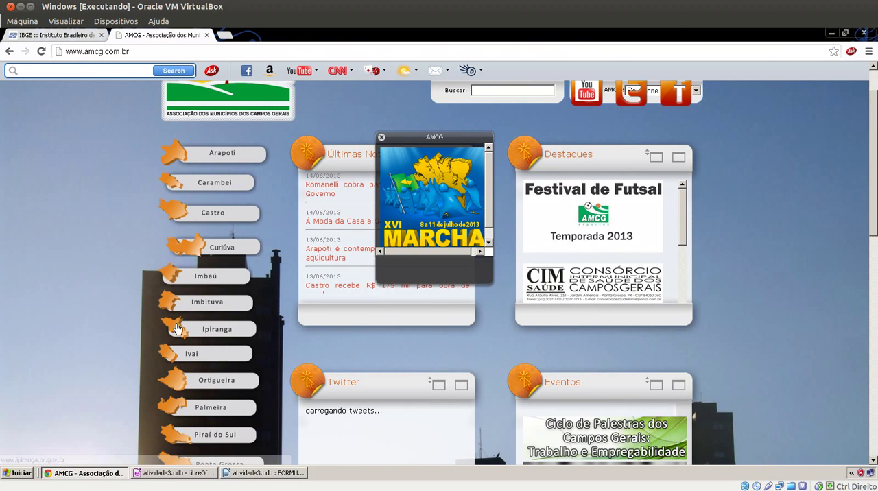
scroll(175, 333, down, 5)
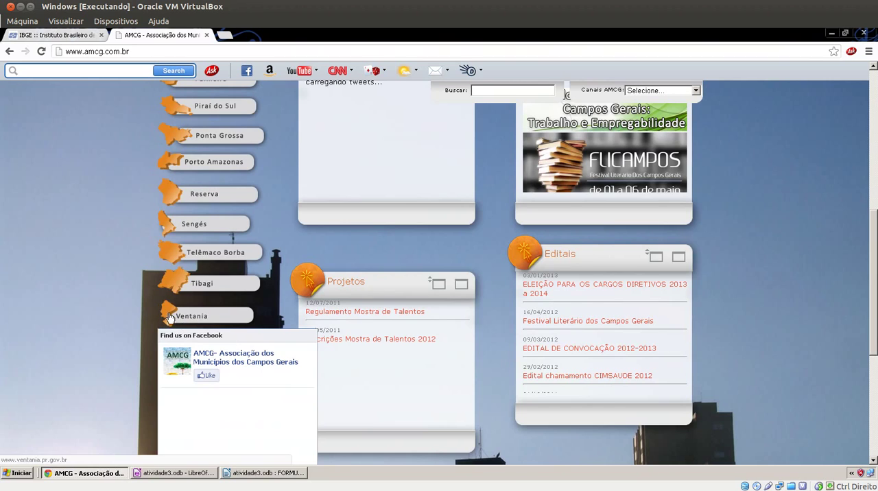
scroll(127, 308, up, 5)
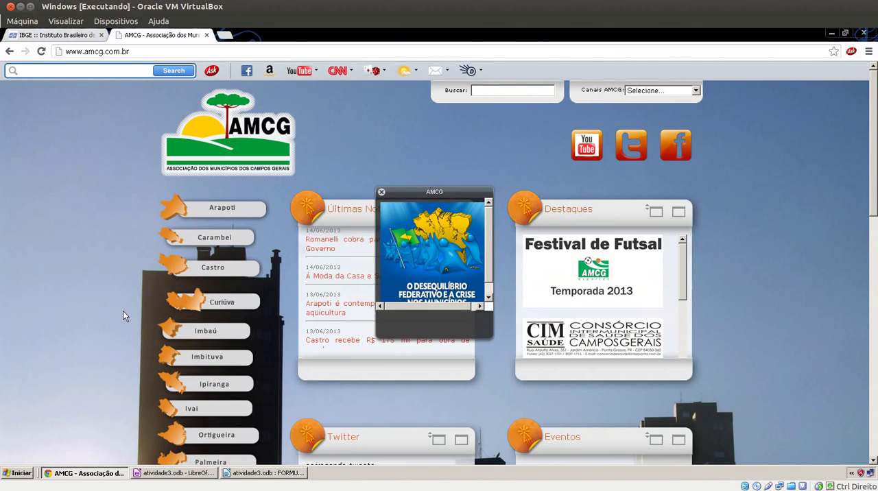
scroll(122, 310, down, 3)
scroll(120, 312, up, 2)
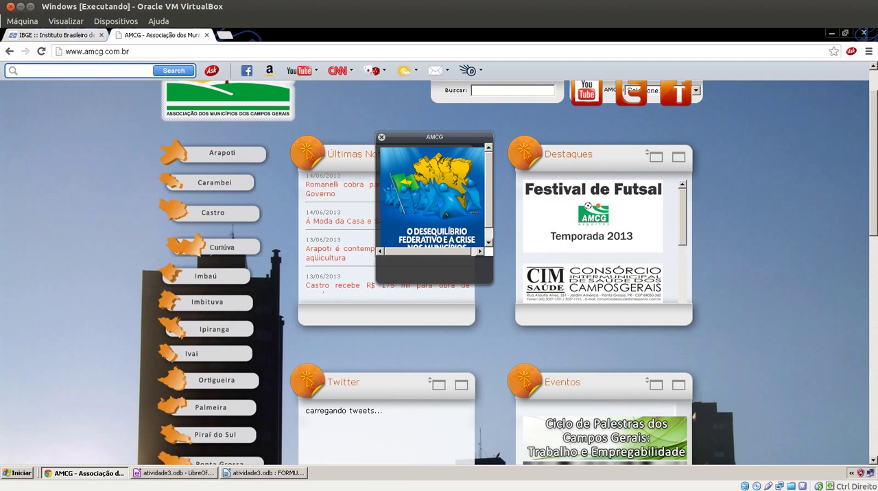
key(alt+Tab)
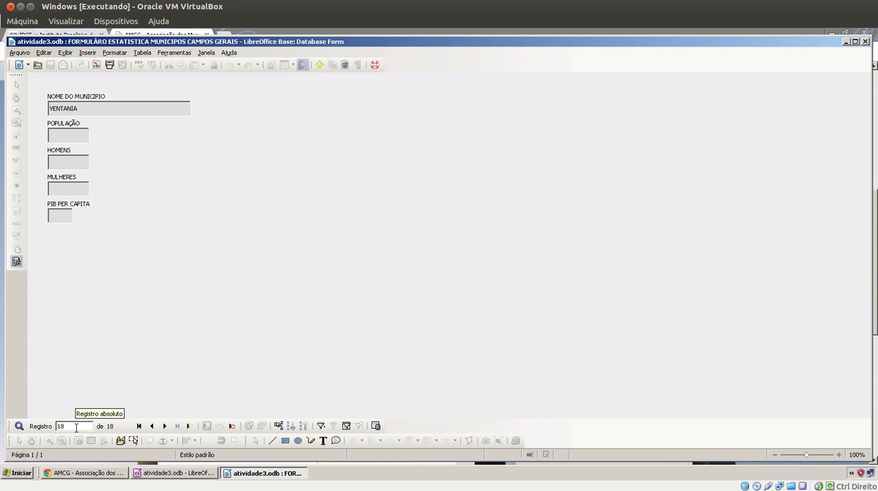
click(138, 426)
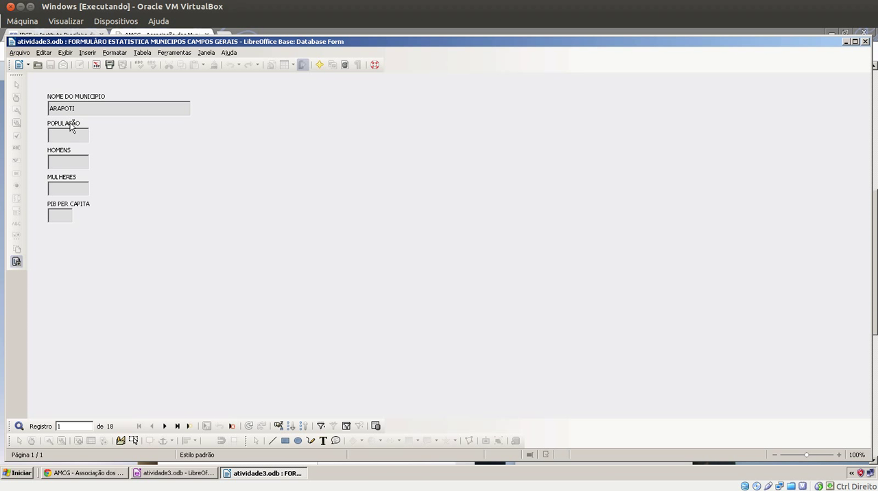
Switch to the IBGE site in the browser, open Cidades@ from Banco de Dados and show the state of Paraná
click(80, 475)
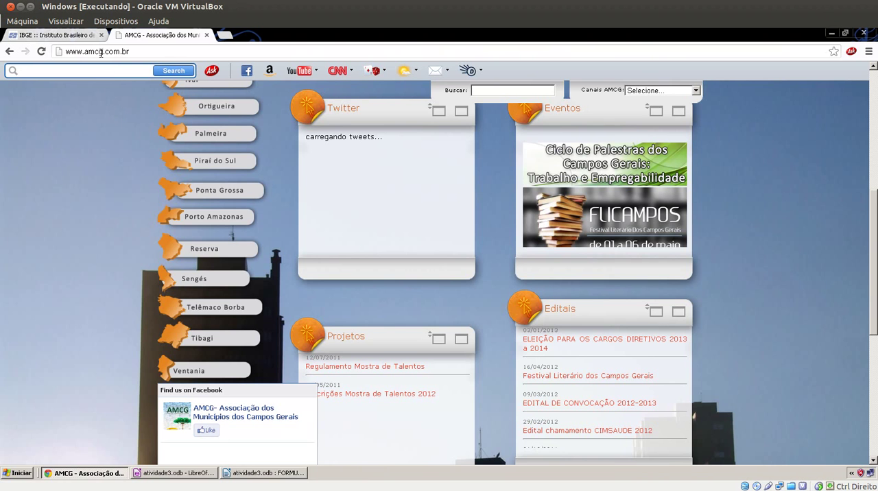
click(86, 36)
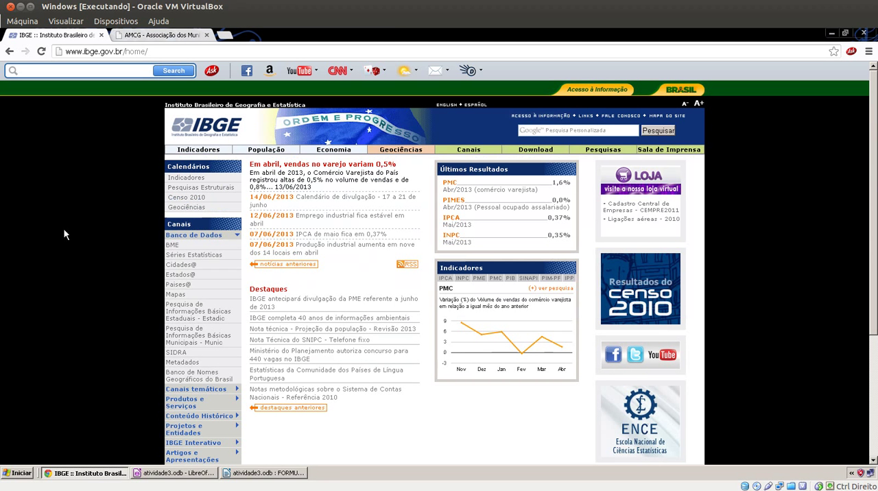
click(208, 236)
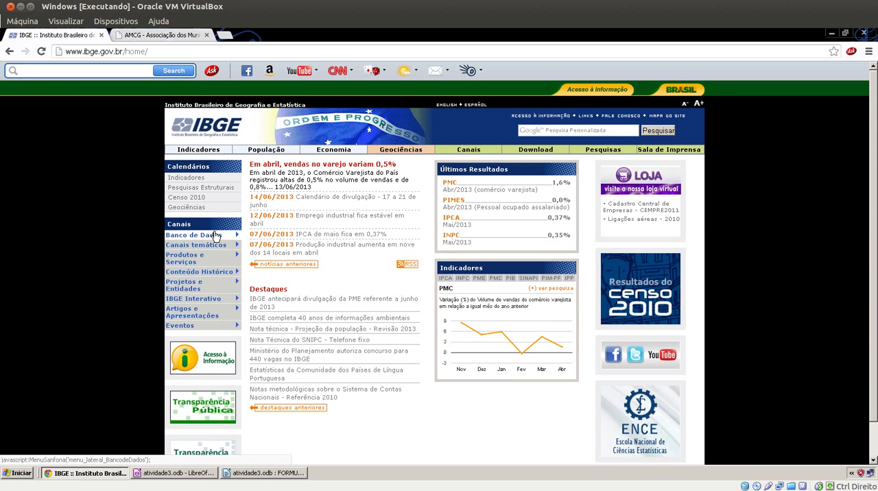
click(228, 236)
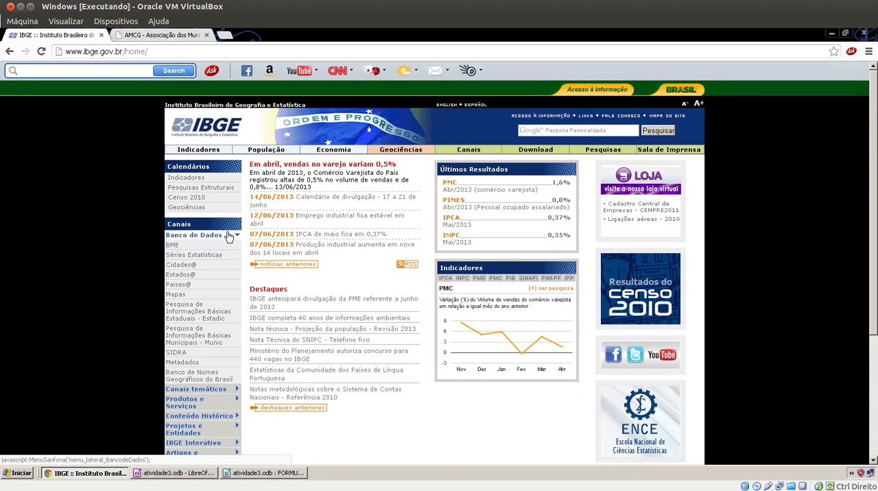
click(181, 266)
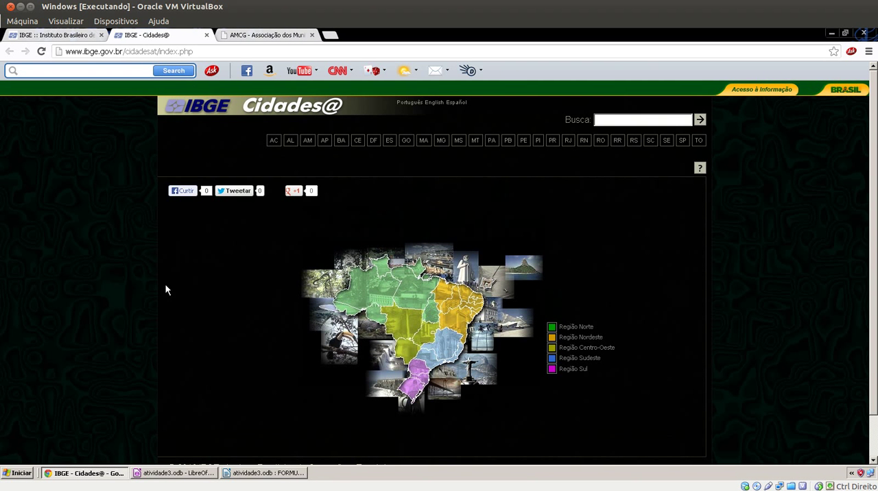
click(420, 369)
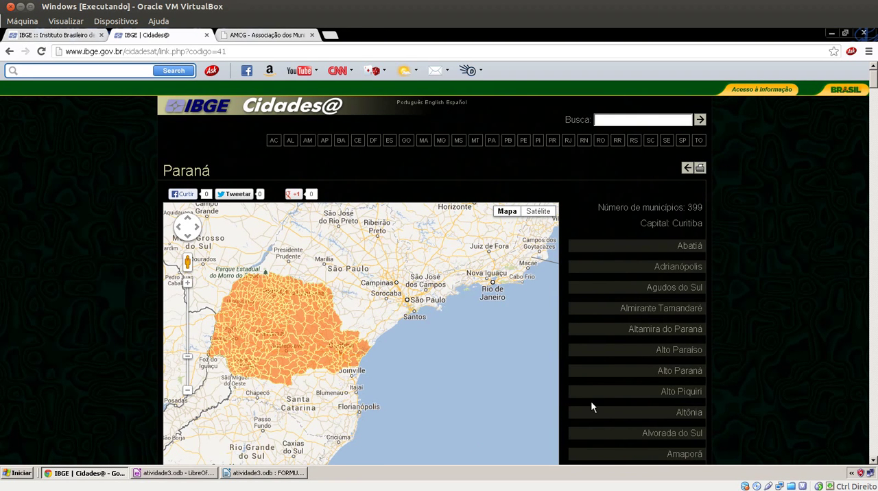
Check the municipality in the form's first record, then open Arapoti from the Paraná municipality list on Cidades@
click(295, 473)
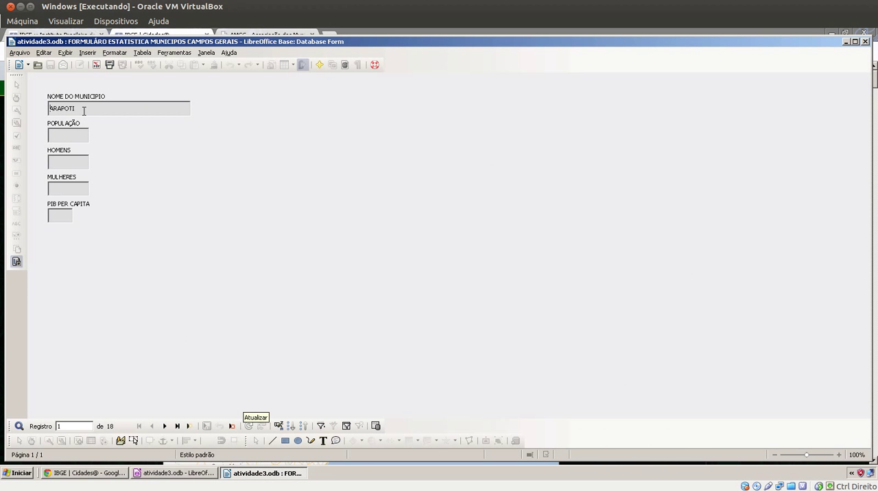
click(110, 475)
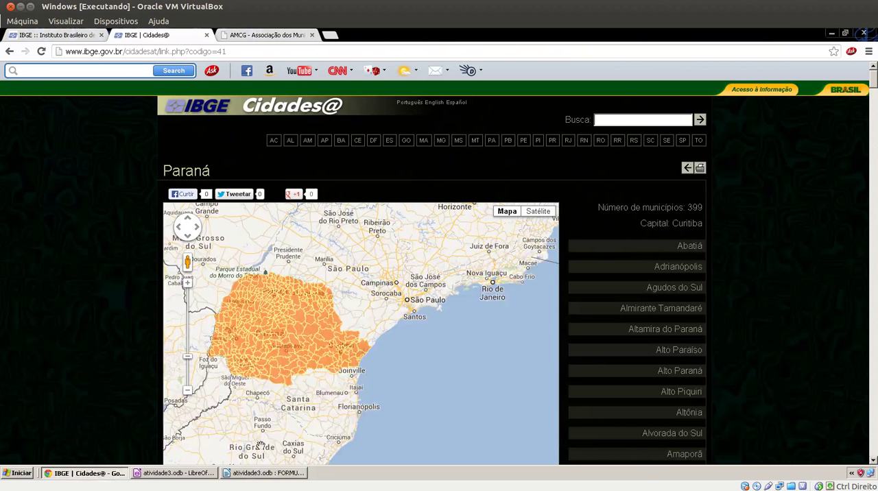
scroll(690, 401, down, 5)
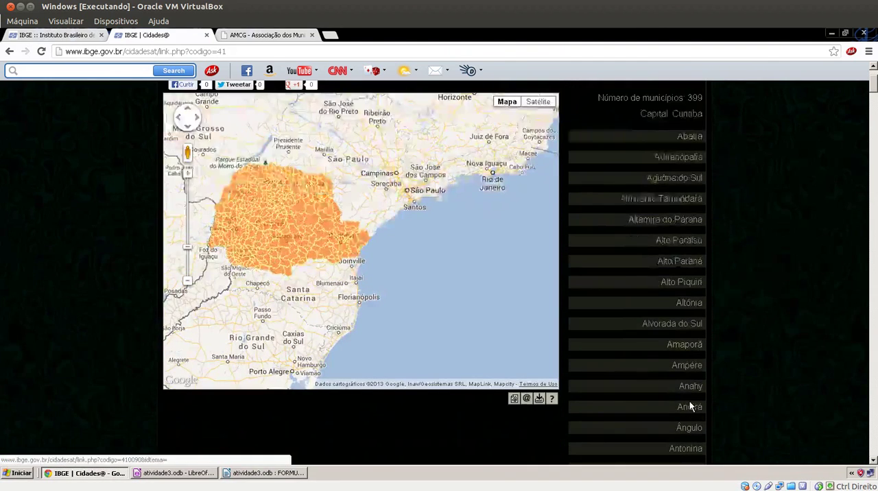
scroll(689, 401, down, 2)
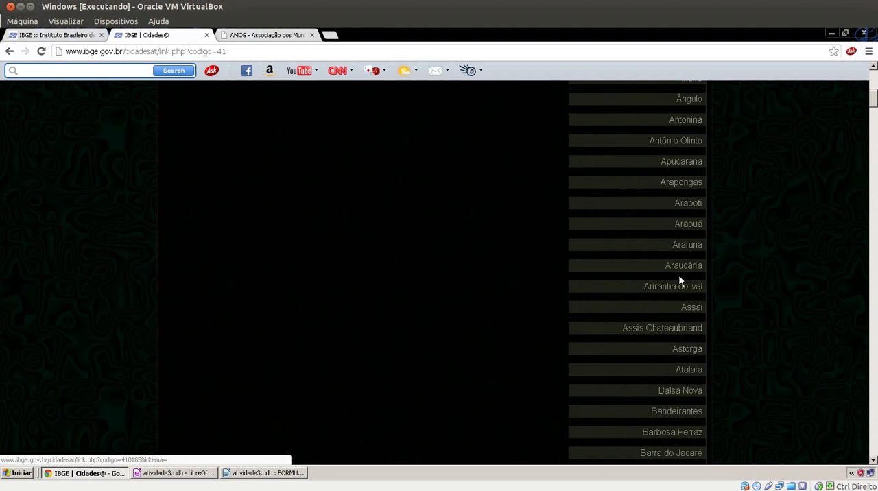
click(688, 203)
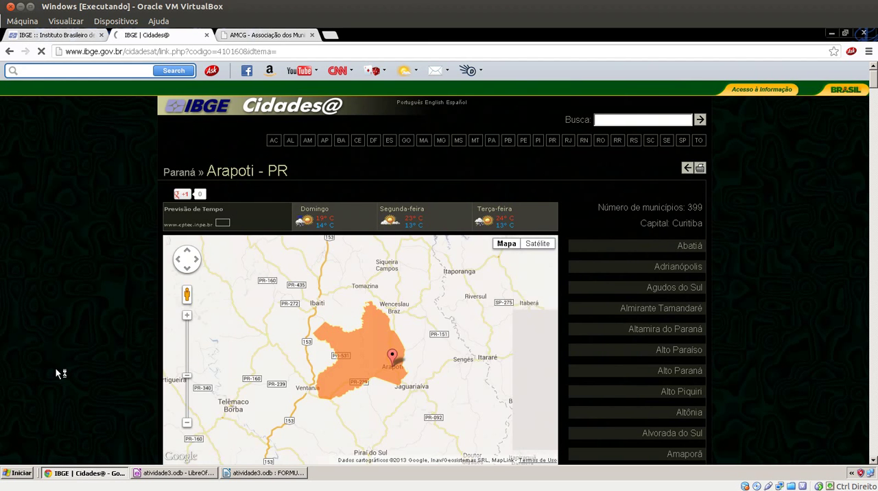
Review Arapoti's overview data and open its Síntese das Informações under Informações Estatísticas
scroll(58, 368, down, 1)
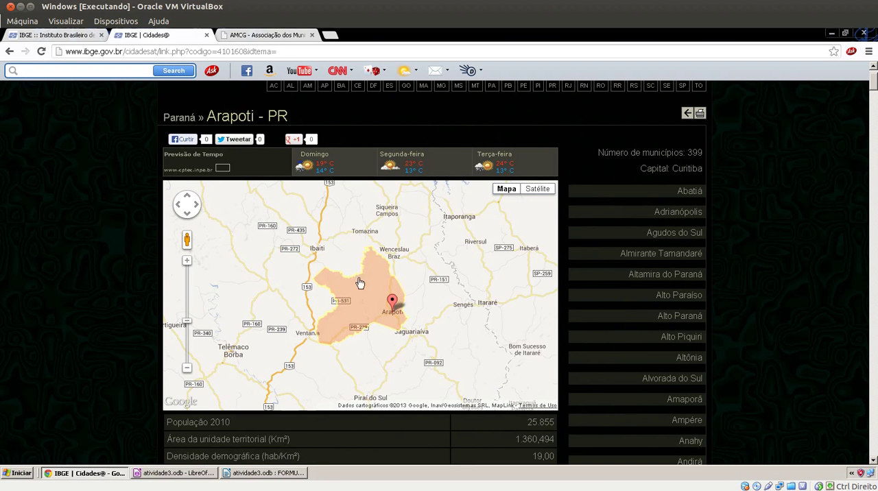
scroll(121, 328, down, 1)
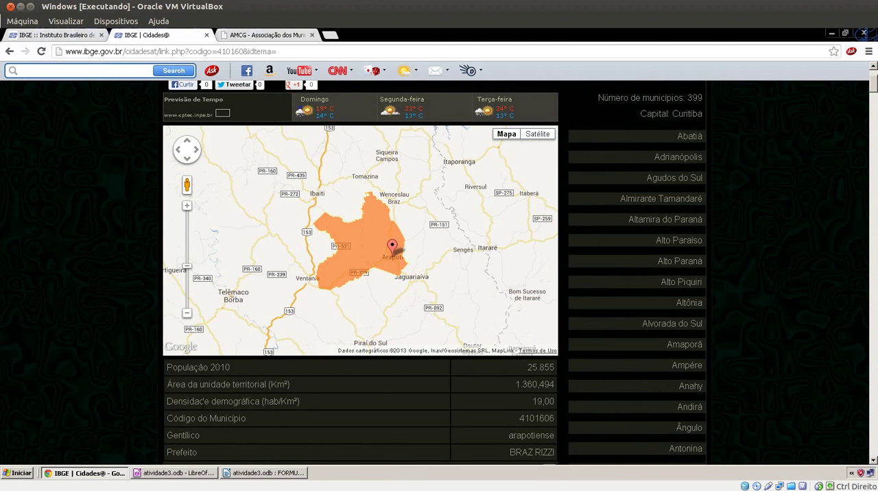
scroll(203, 404, down, 2)
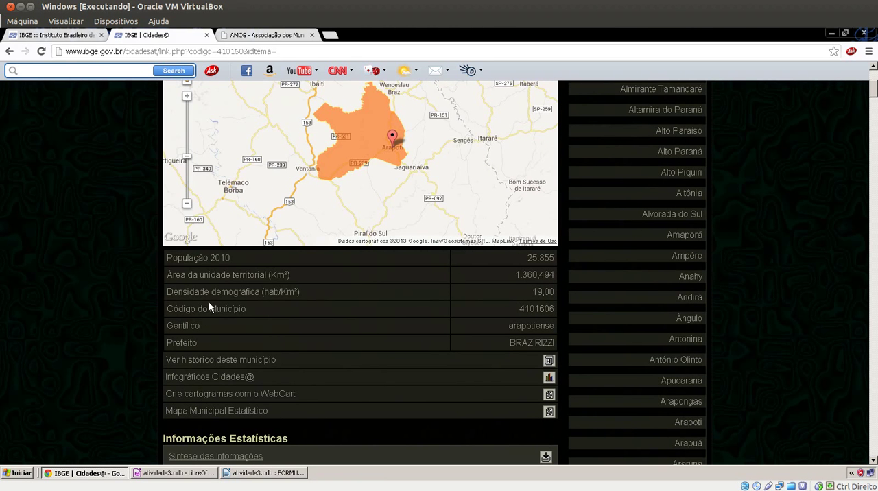
scroll(439, 275, down, 1)
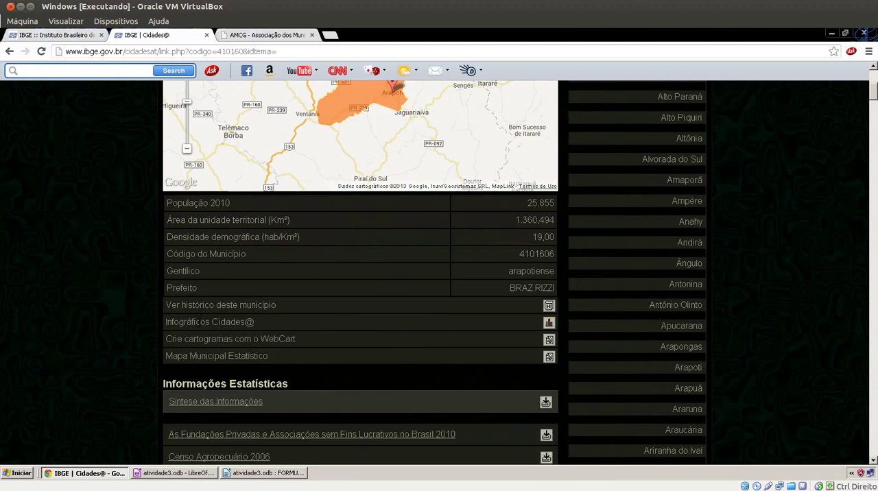
scroll(136, 327, down, 1)
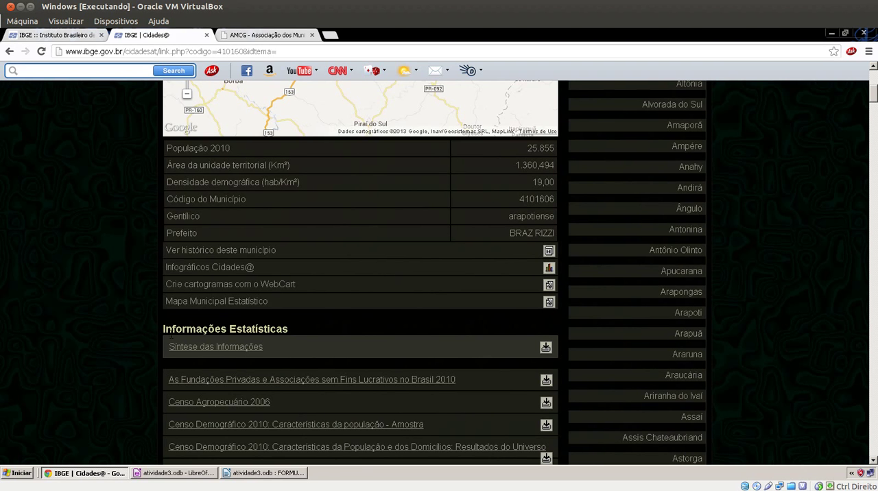
scroll(193, 347, up, 3)
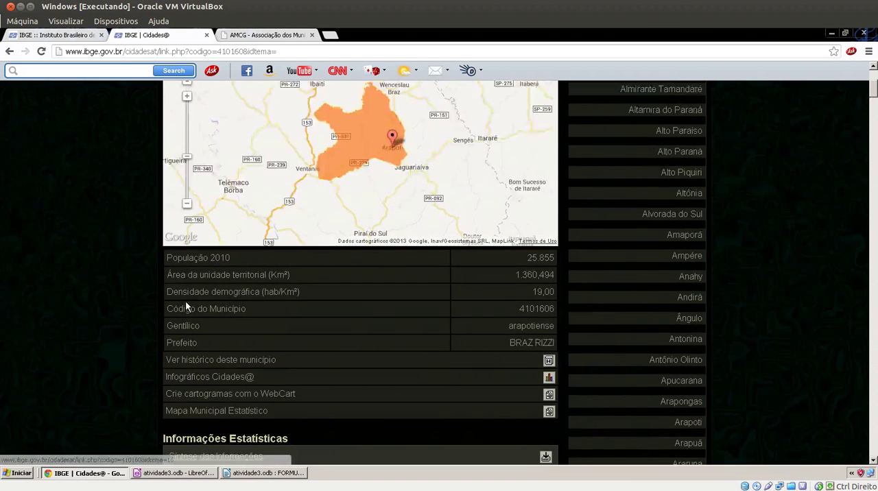
scroll(98, 305, down, 3)
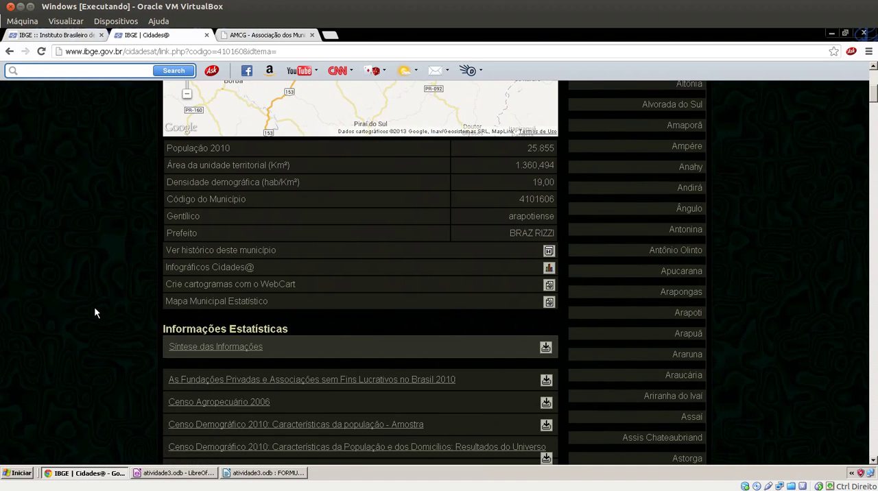
click(186, 348)
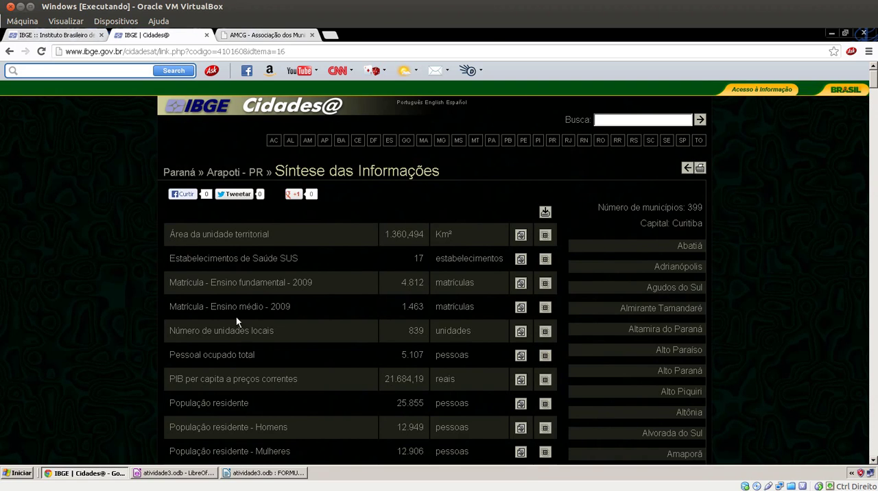
Examine Arapoti's PIB per capita and resident population figures, including Homens and Mulheres, in the statistics summary
scroll(235, 332, down, 9)
scroll(265, 245, up, 7)
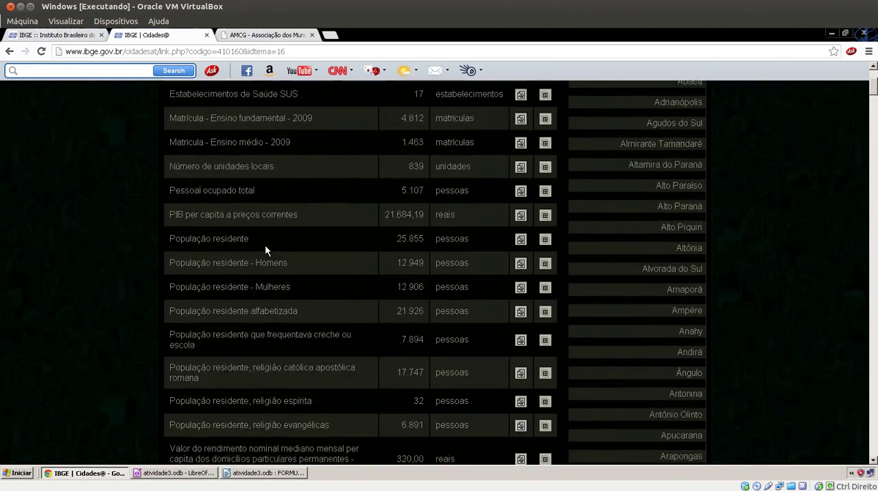
scroll(264, 250, up, 3)
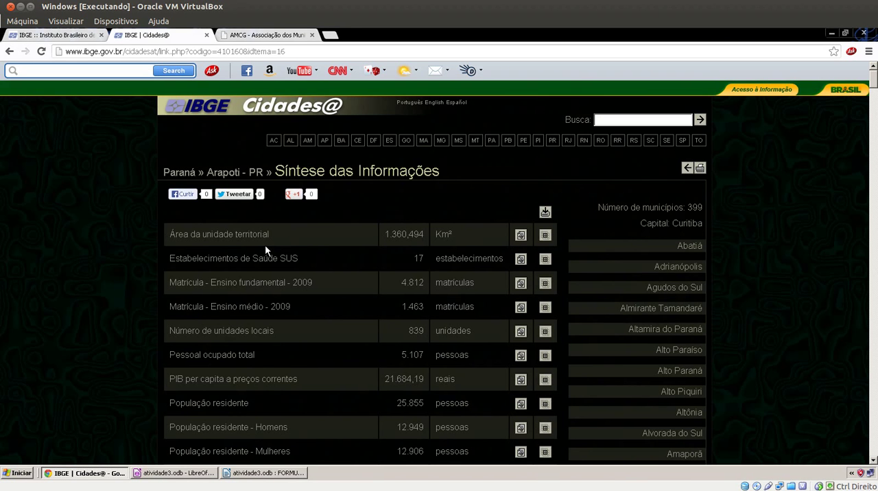
Look up Arapoti's resident population on the IBGE site and enter 25855 as POPULAÇÃO in the form
scroll(256, 253, down, 1)
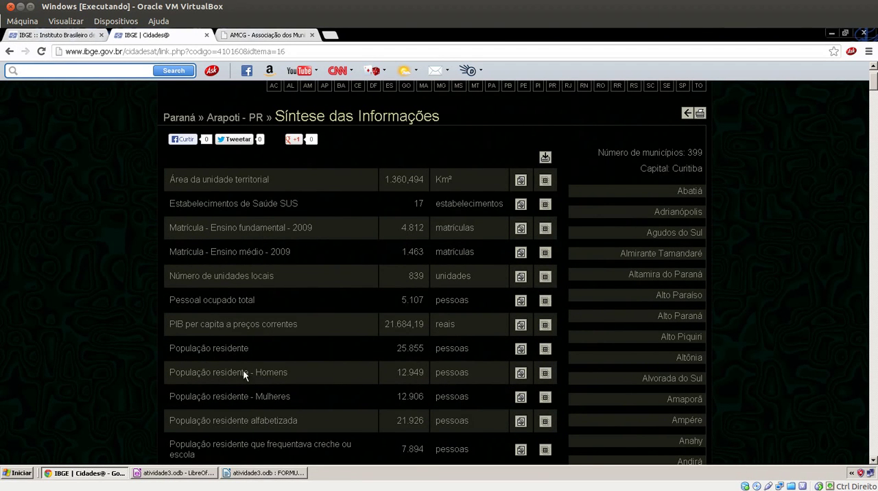
click(241, 472)
click(62, 134)
click(85, 473)
click(275, 473)
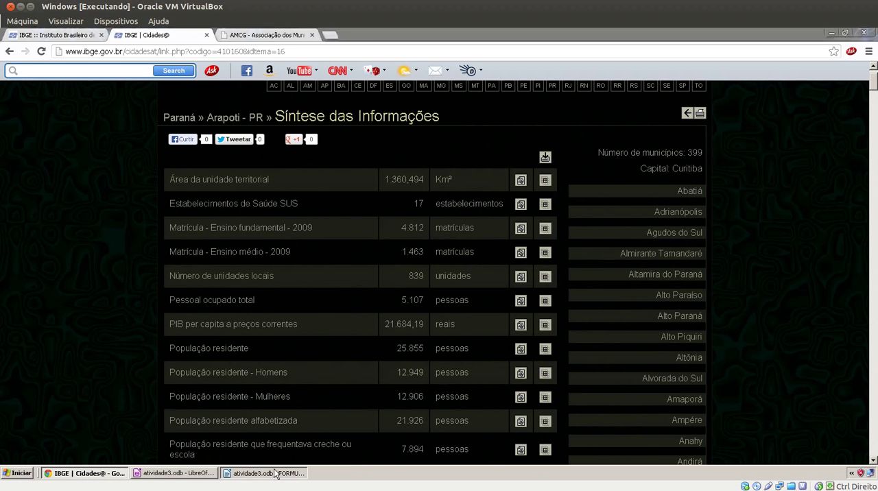
text(25855)
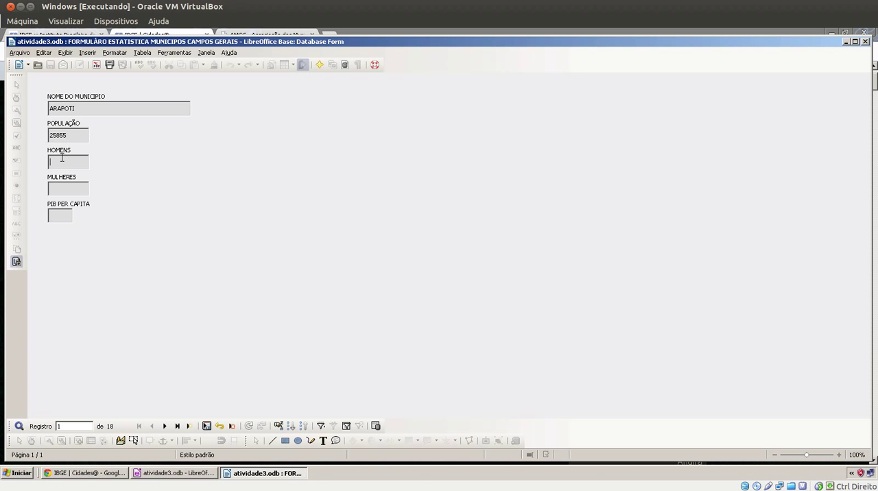
Fill in Arapoti's HOMENS with 12949 and MULHERES with 12906, taking the figures from the IBGE summary
click(103, 473)
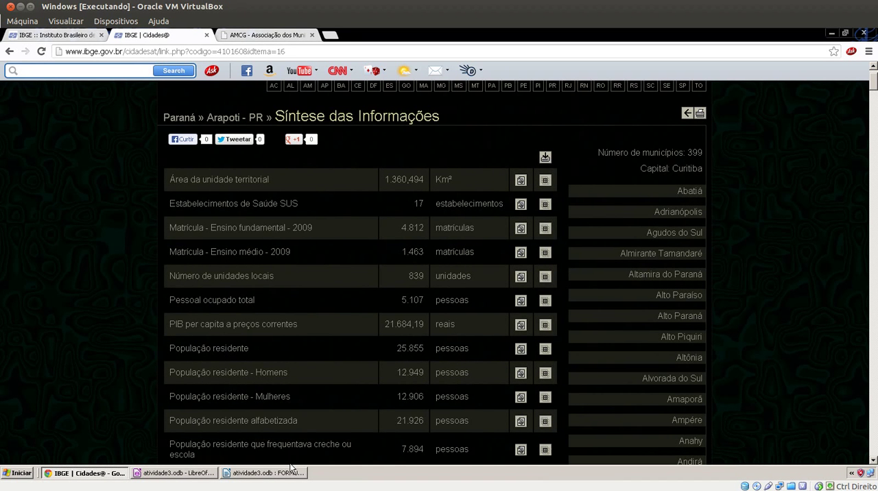
click(264, 472)
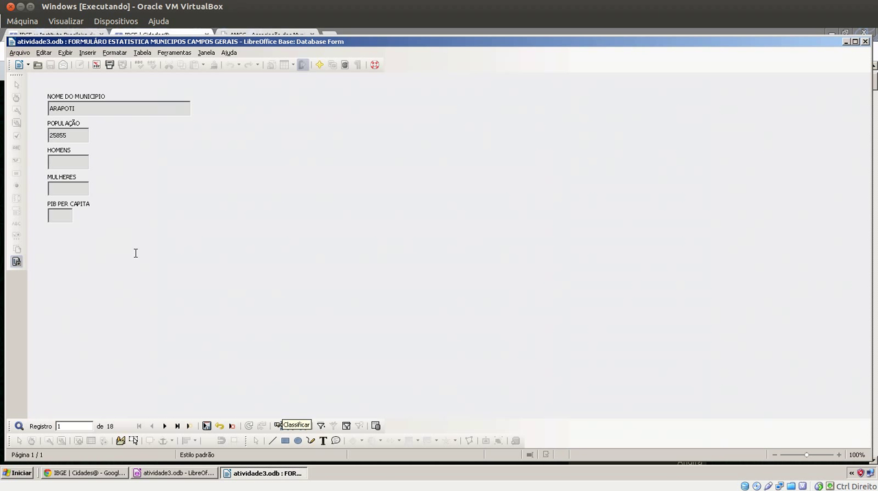
text(12949)
key(Tab)
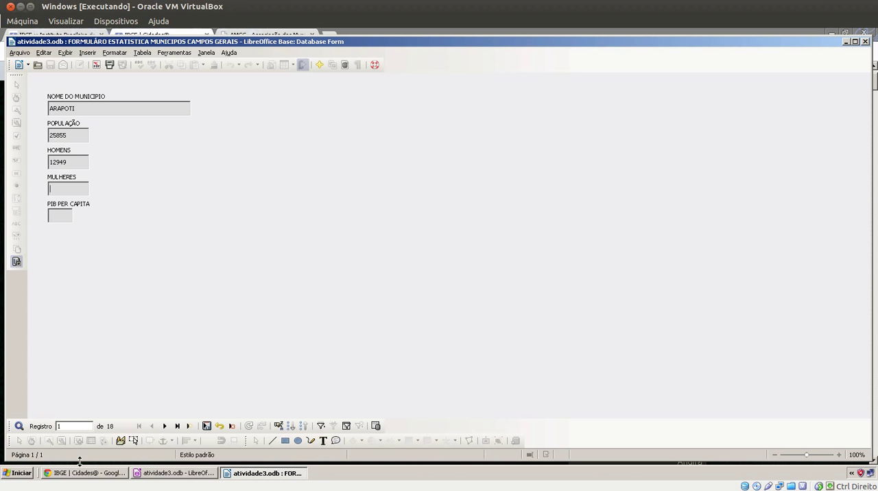
click(85, 473)
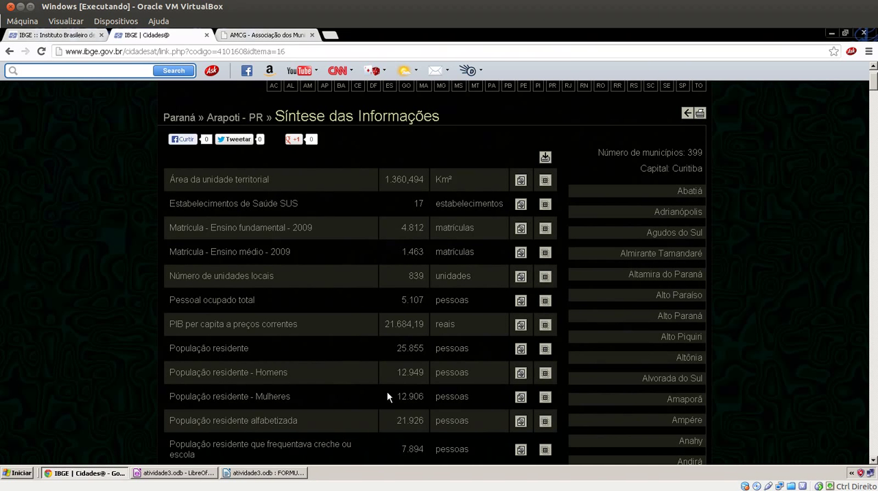
click(278, 472)
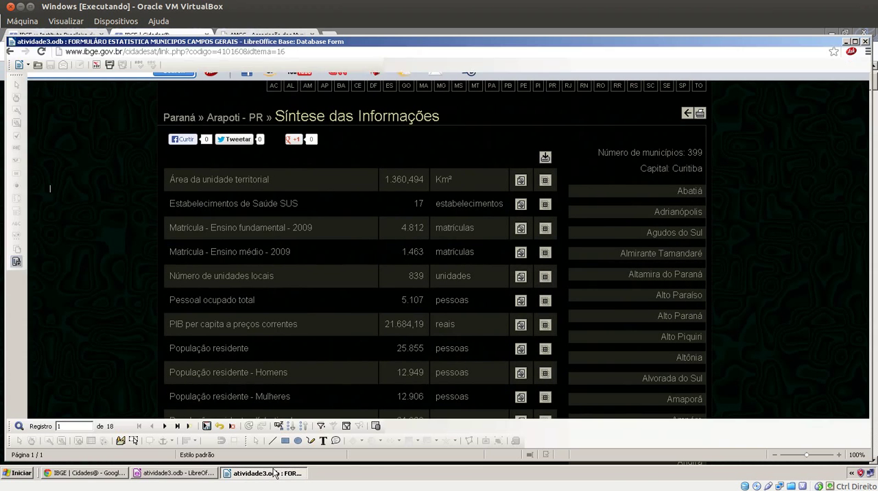
text(1)
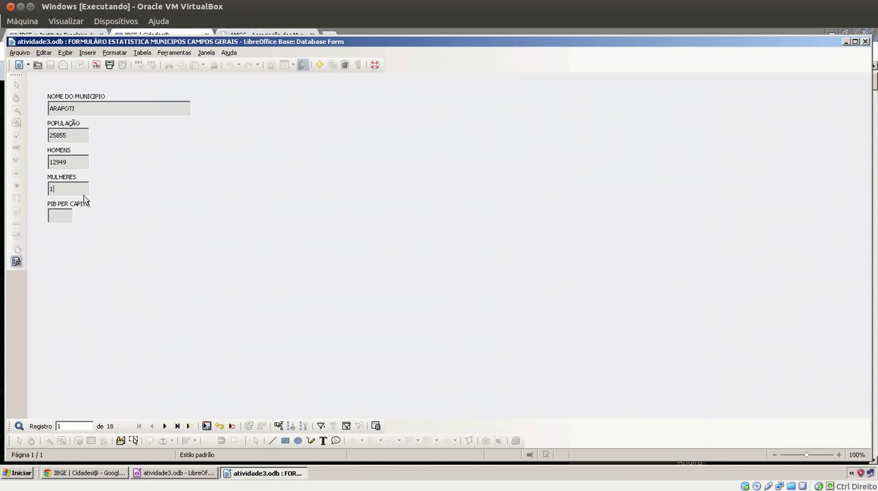
text(2906)
Look up Arapoti's PIB per capita on the IBGE site and enter 21684,14 in the form
click(114, 473)
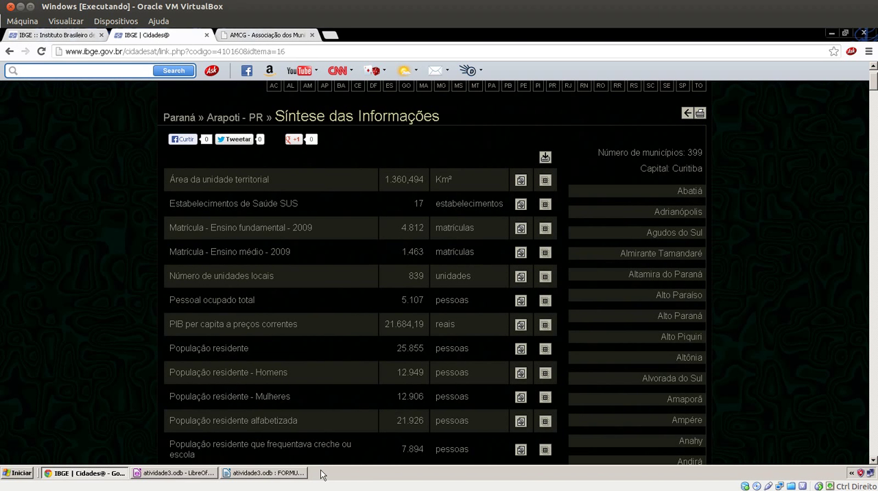
click(298, 475)
text(2)
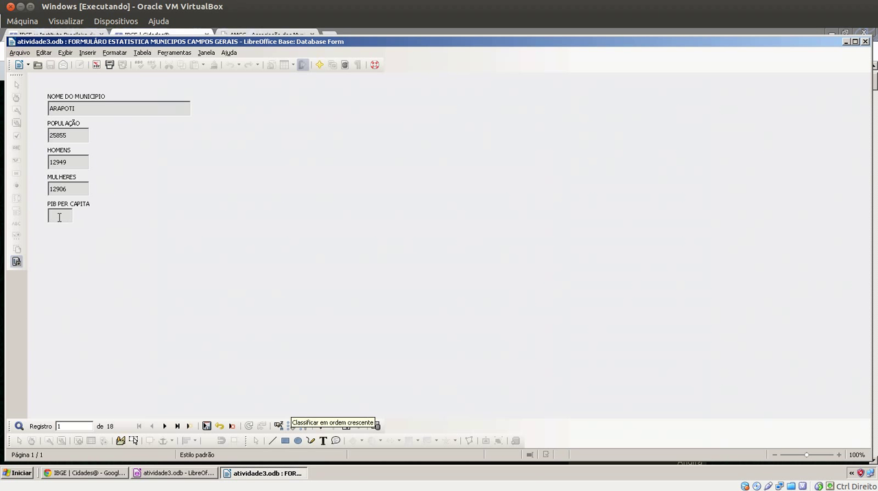
text(168)
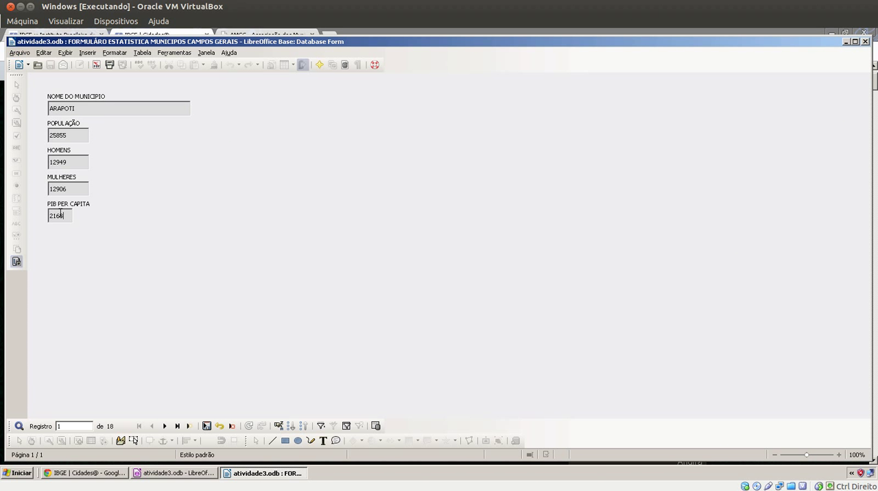
text(4,14)
Correct the last decimal of Arapoti's PIB per capita against the IBGE figure, and recheck the stored record after visiting the following one
click(115, 475)
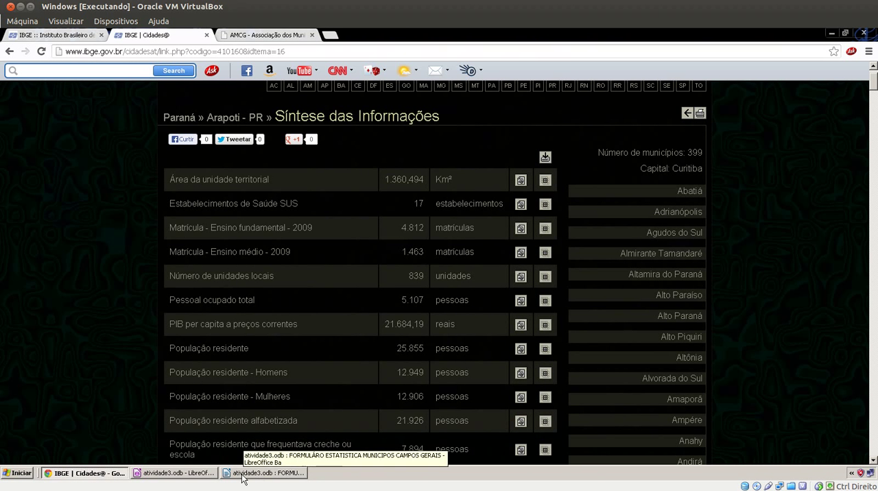
click(267, 473)
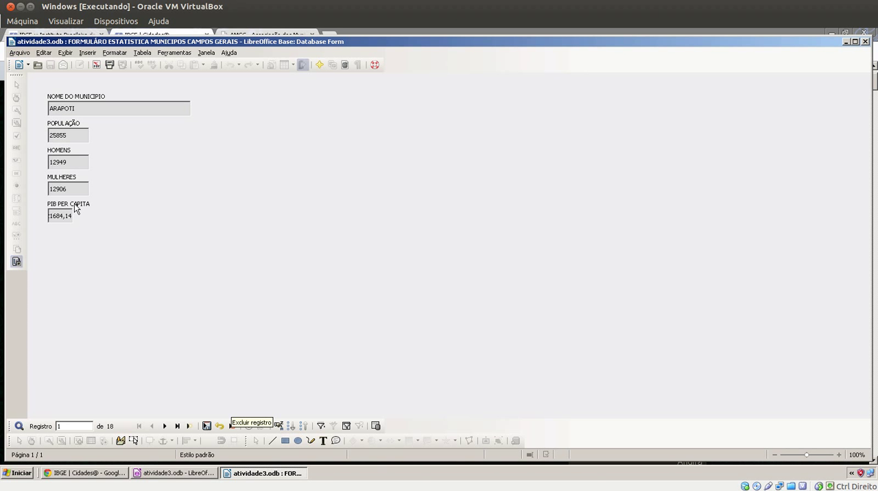
key(BackSpace)
click(164, 426)
click(151, 426)
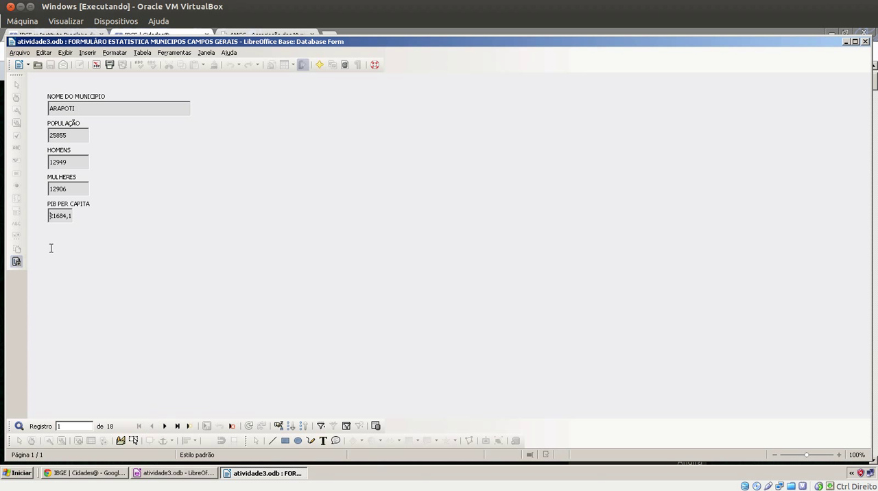
Go to the form's second record, CARAMBEI, and open Carambeí's Síntese das Informações from the IBGE municipality list
click(164, 426)
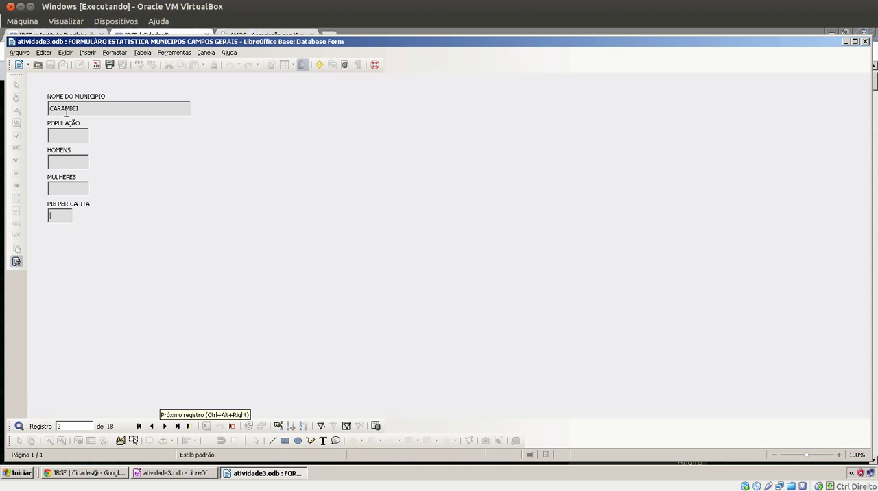
click(94, 473)
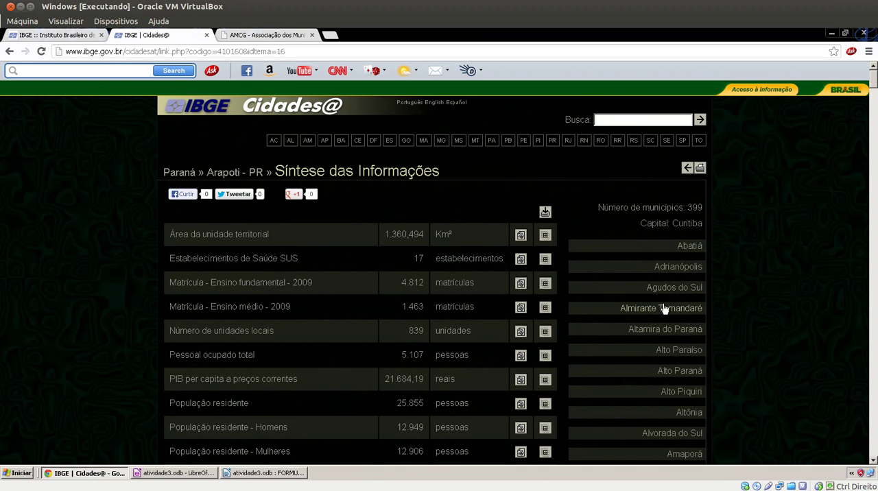
scroll(677, 328, down, 4)
scroll(677, 330, down, 10)
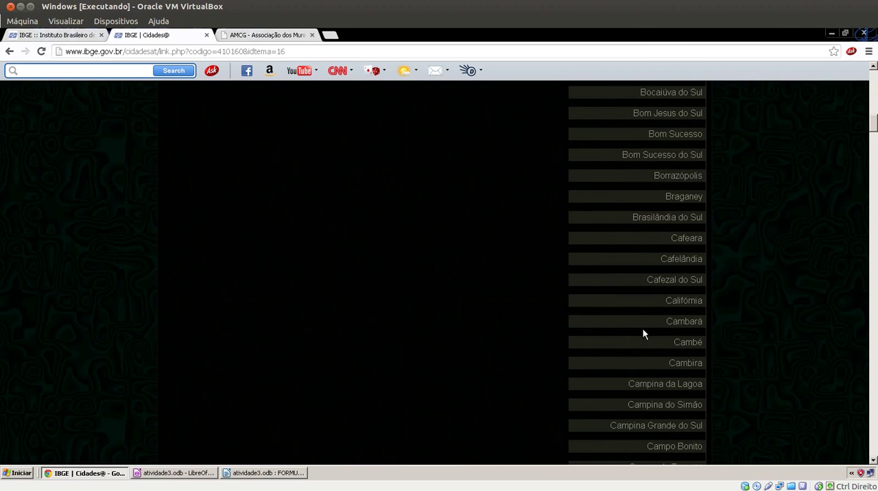
scroll(642, 328, down, 3)
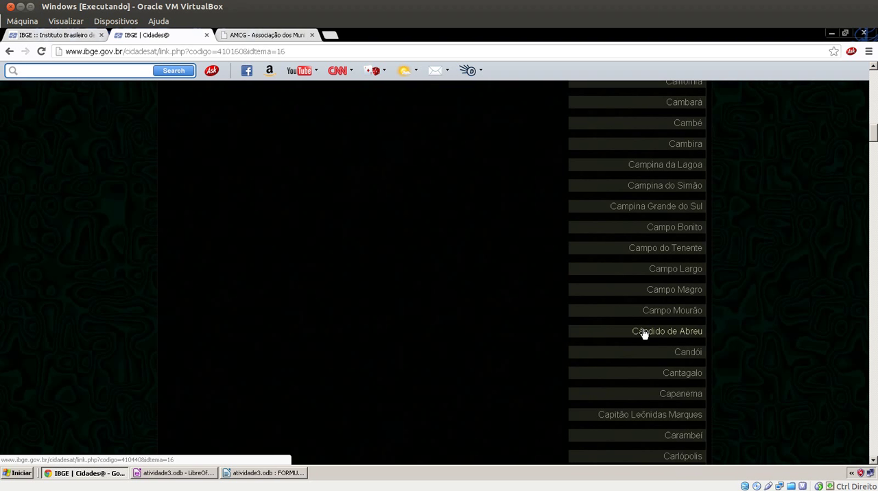
scroll(643, 331, down, 1)
scroll(640, 339, down, 3)
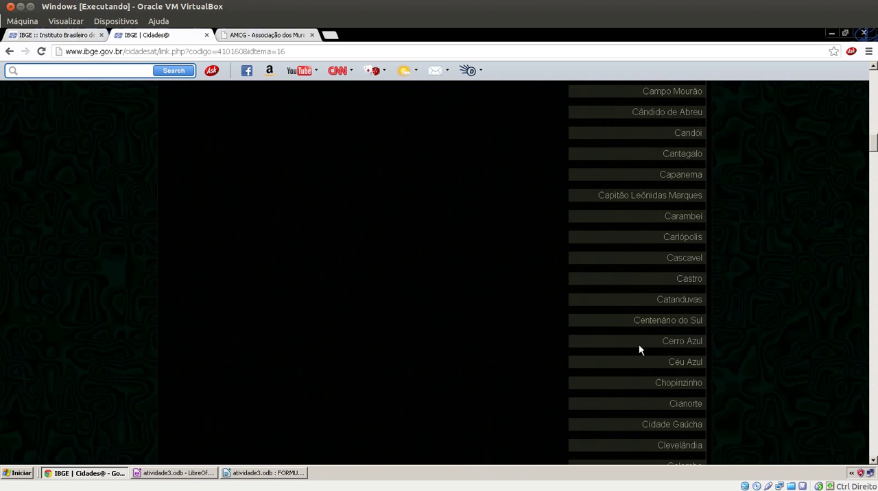
click(663, 221)
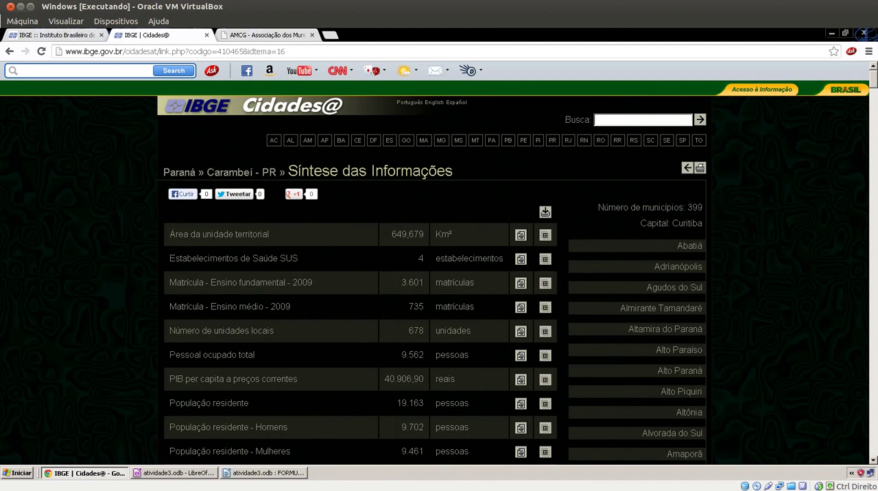
Look up Carambeí's resident population on the IBGE site and enter 19163 as POPULAÇÃO in its form record
scroll(191, 308, down, 3)
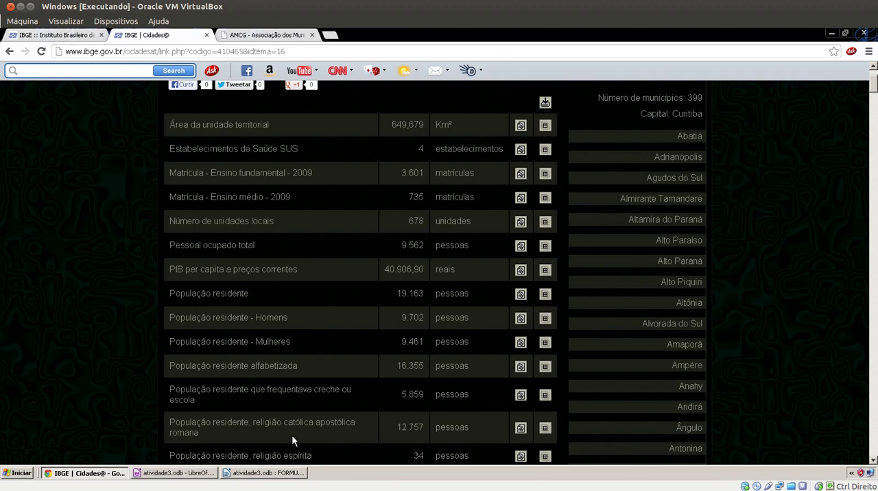
click(248, 473)
click(62, 135)
text(19)
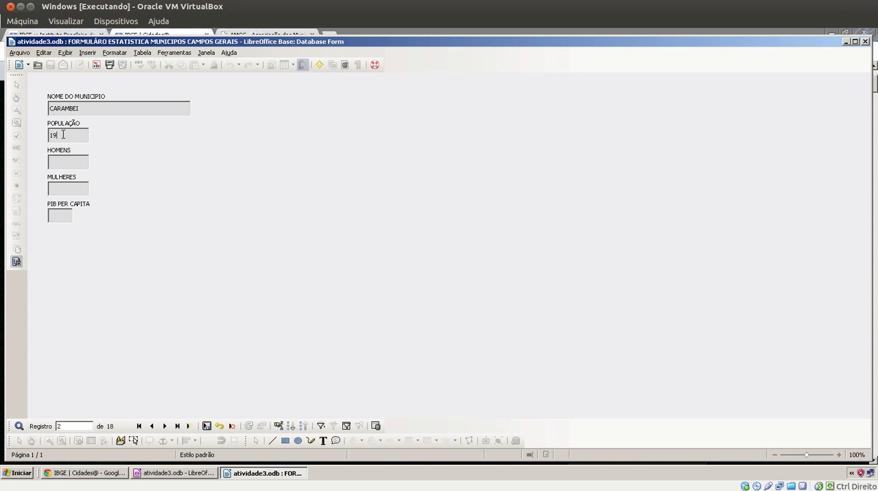
click(75, 480)
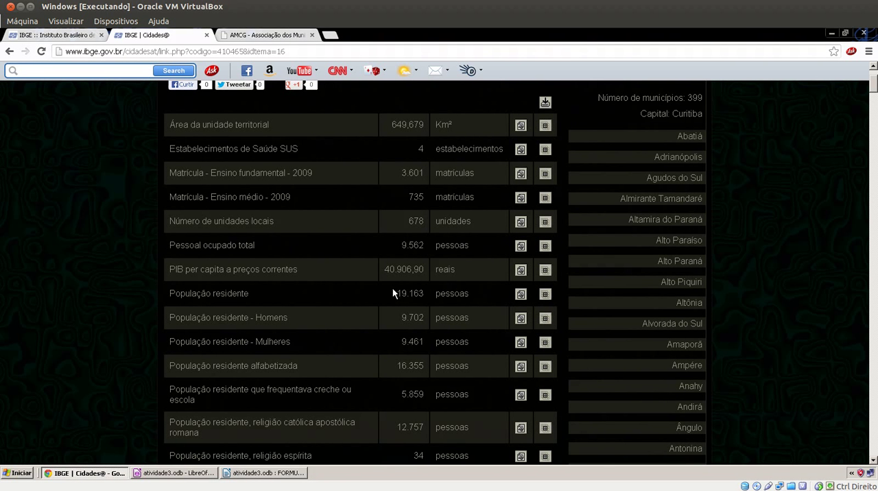
click(273, 472)
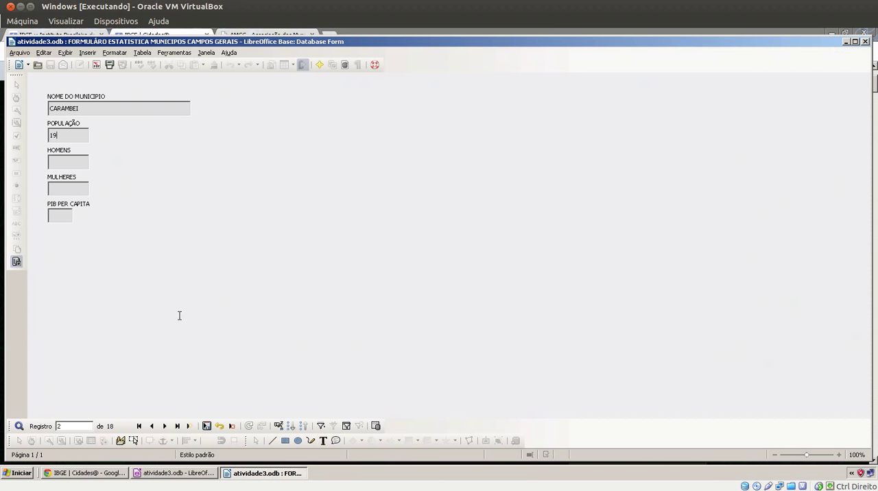
text(19163)
Save the Arapoti record and close the municipal statistics form
click(71, 188)
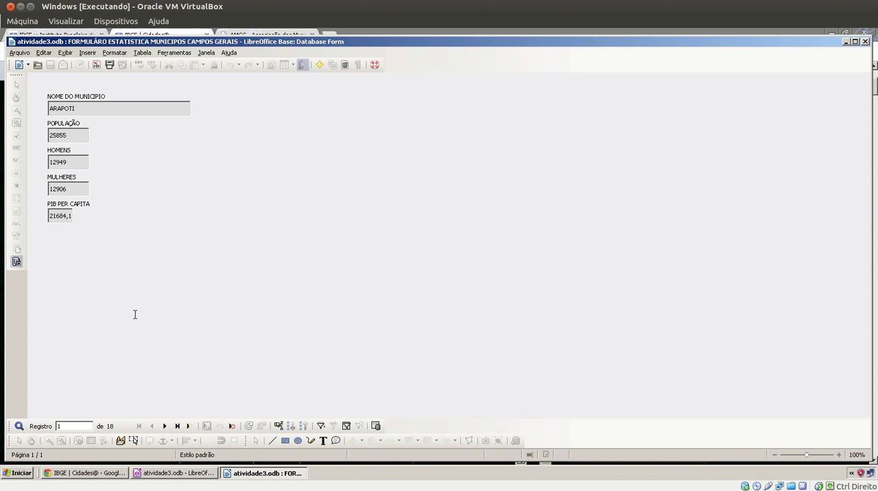
click(207, 425)
click(865, 41)
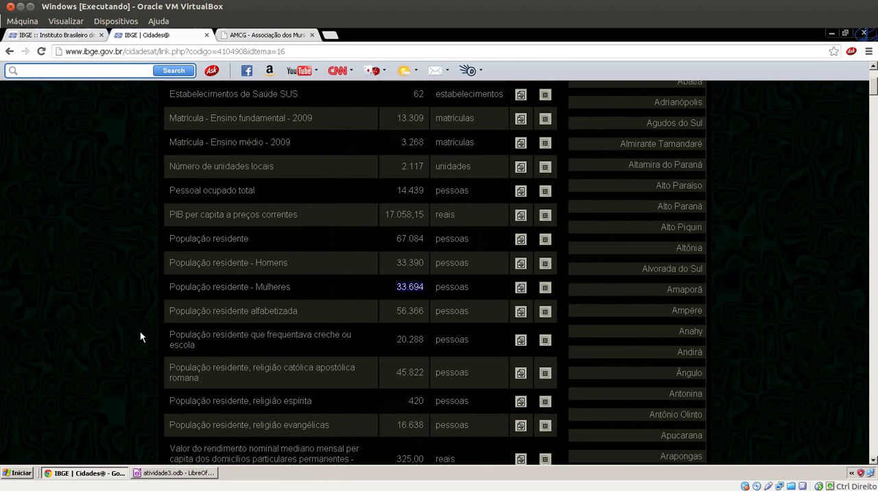
Close the Cidades@ and AMCG pages and exit the browser, keeping the virtual machine running
click(208, 35)
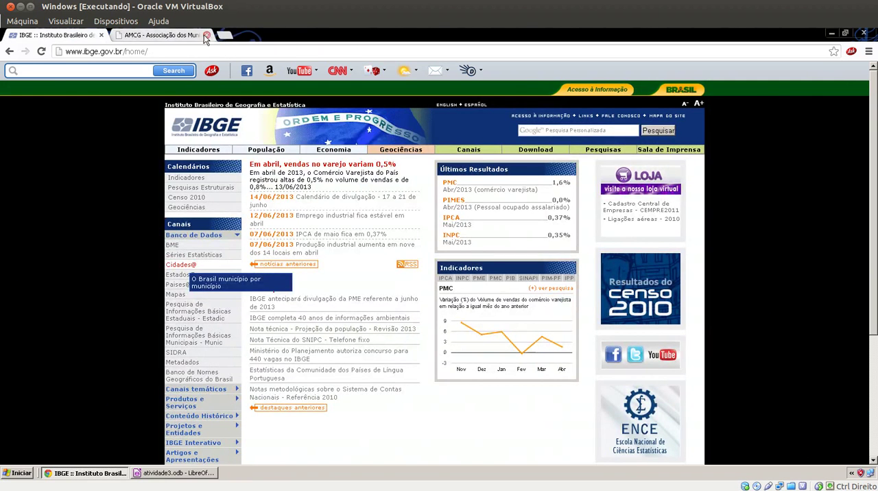
click(208, 35)
click(10, 6)
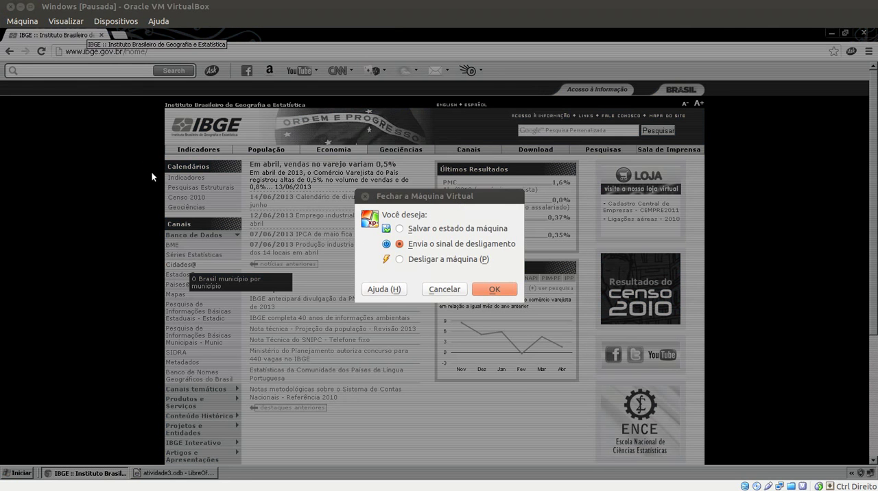
click(442, 290)
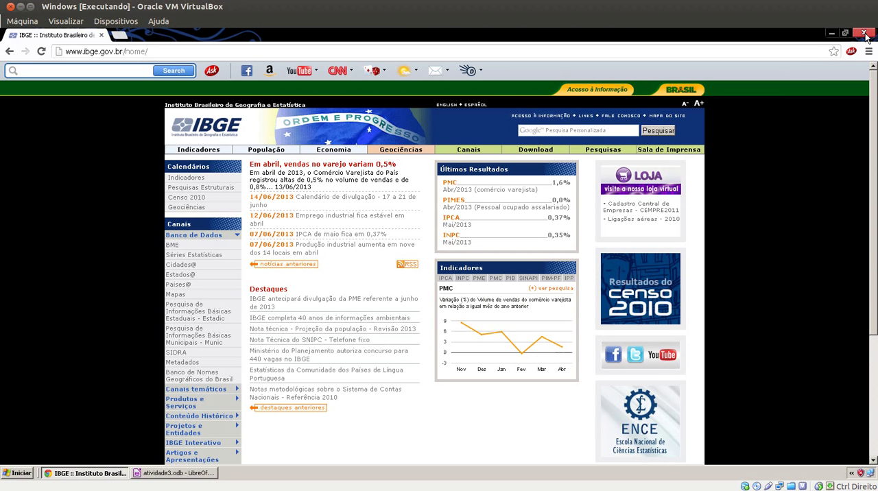
click(865, 34)
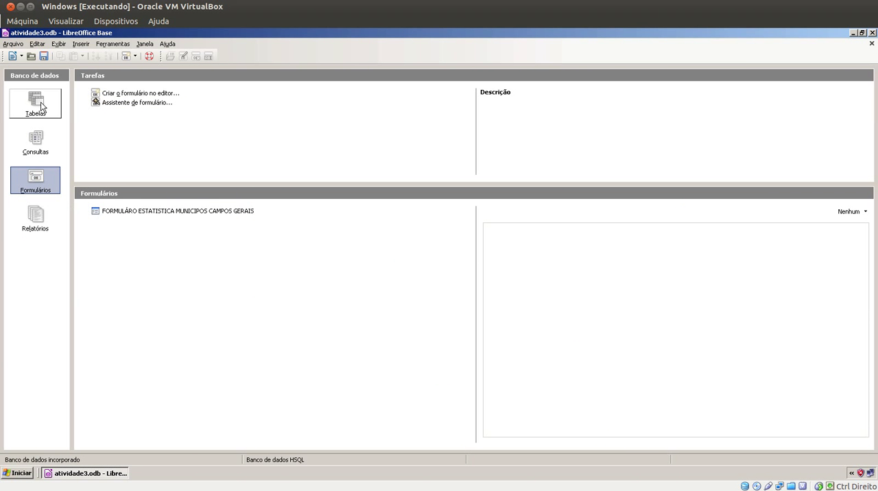
Save the database and start a new query in design view with the ESTATISTICA MUNICIPOS CAMPOS GERAIS table added
click(44, 57)
click(38, 144)
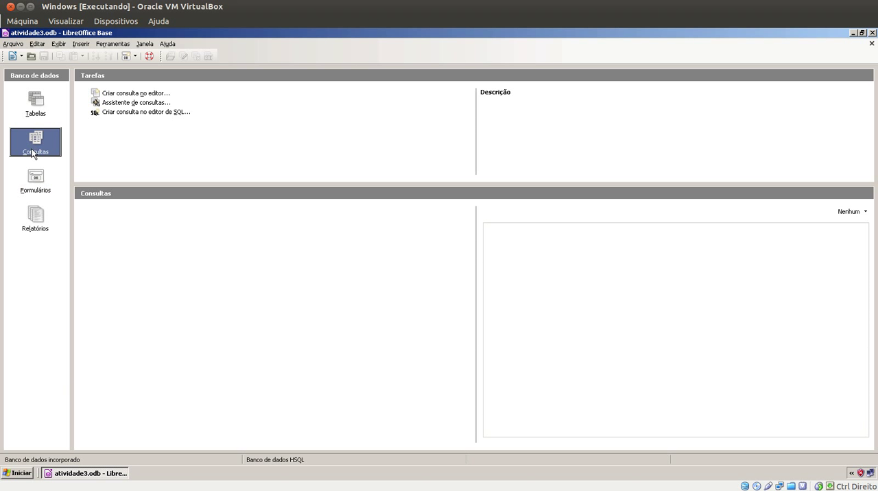
click(120, 95)
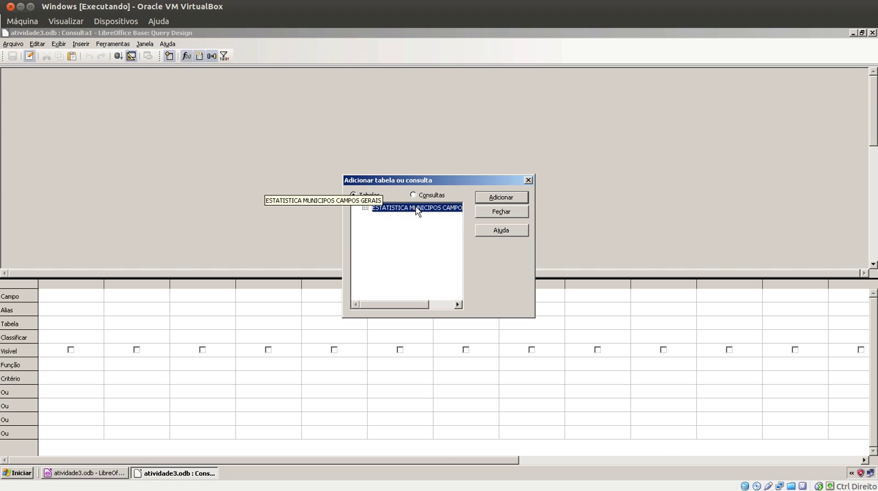
click(494, 198)
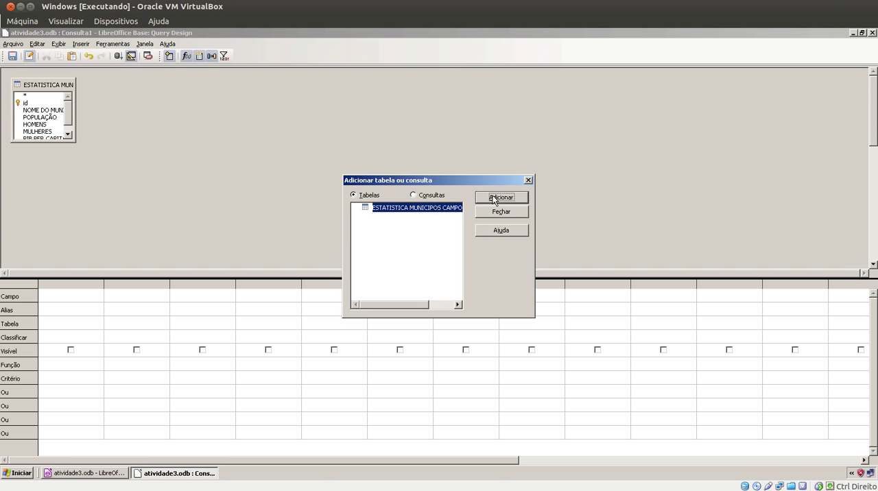
Close the table selection dialog and set NOME DO MUNICIPIO as the query's first field
click(500, 212)
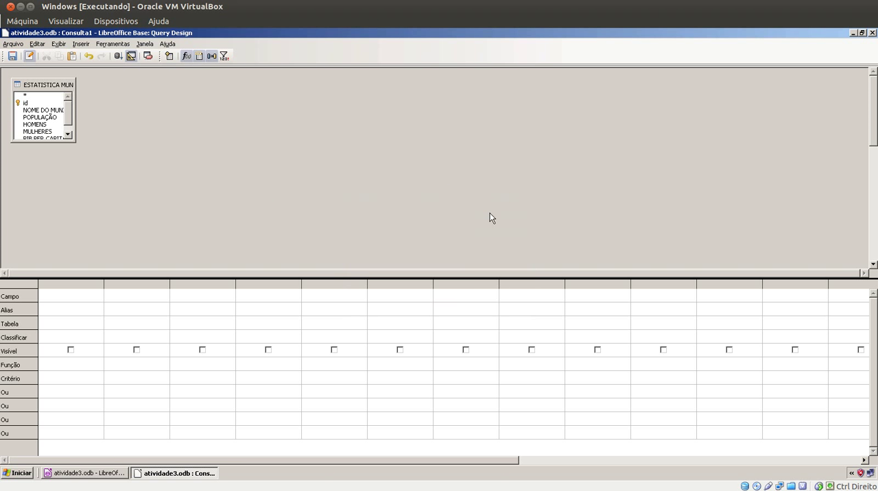
click(46, 300)
click(99, 295)
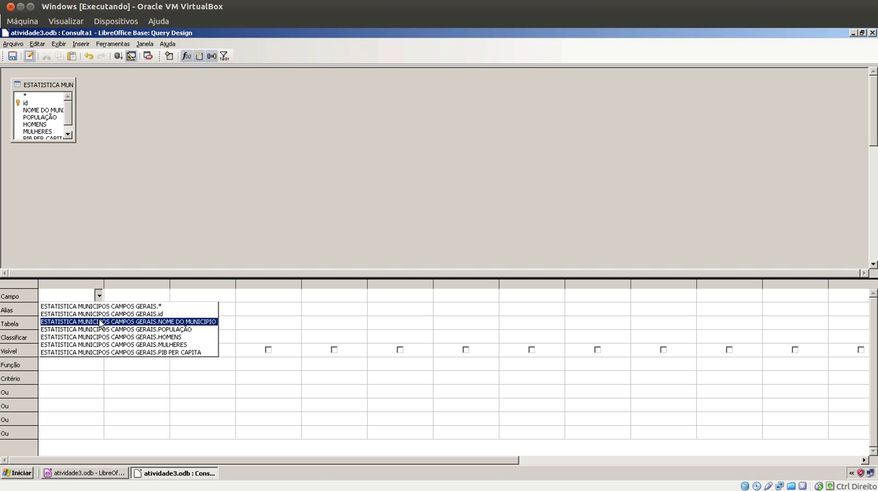
click(100, 322)
click(82, 321)
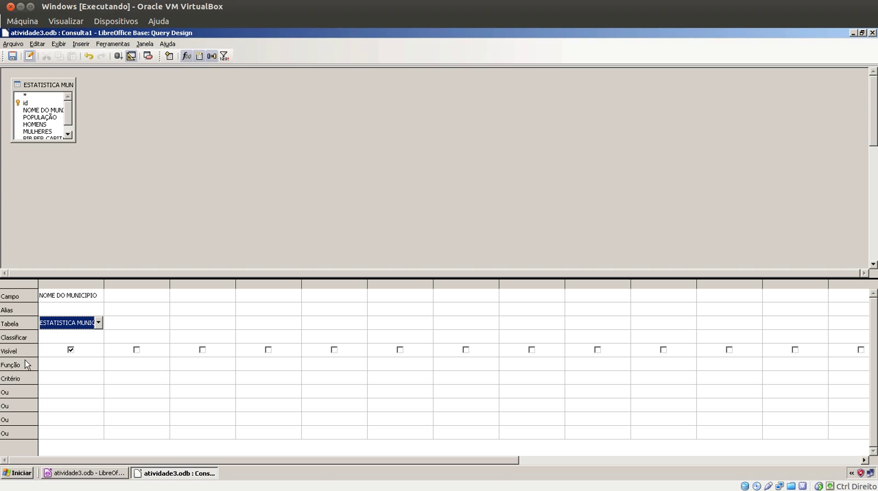
click(54, 368)
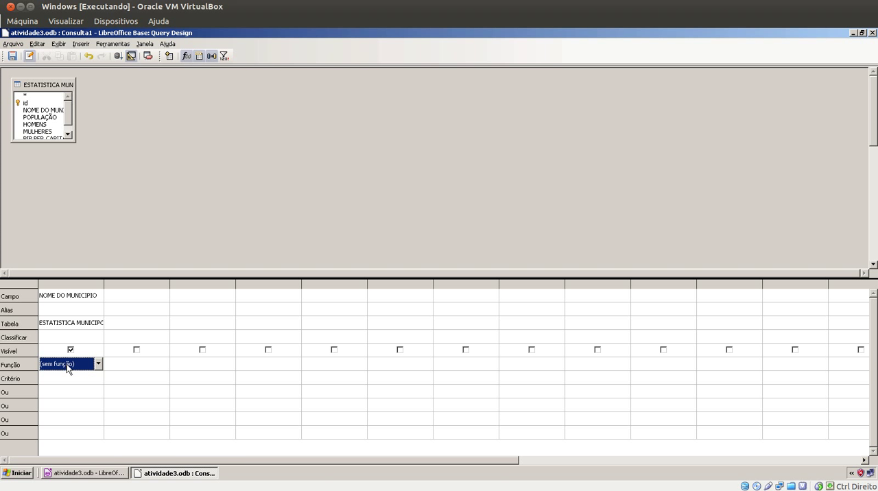
Add POPULAÇÃO as the query's second field and sort it in descending order (decrescente)
click(127, 297)
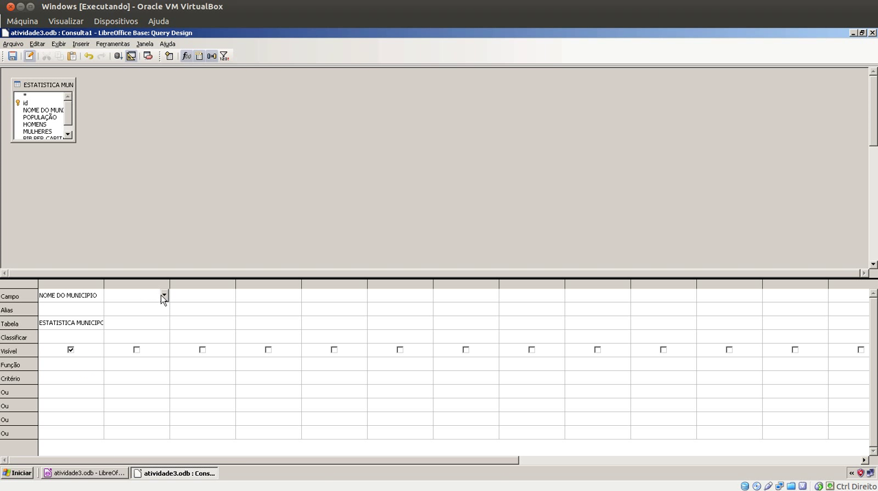
click(164, 297)
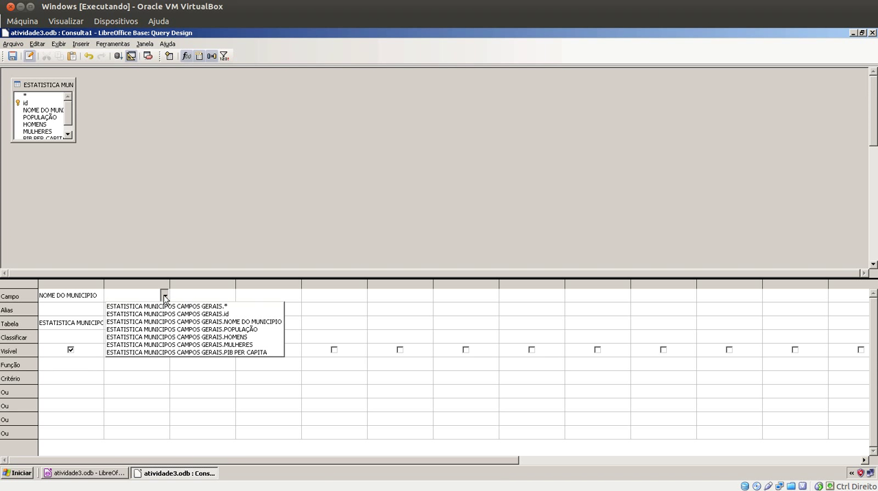
click(162, 330)
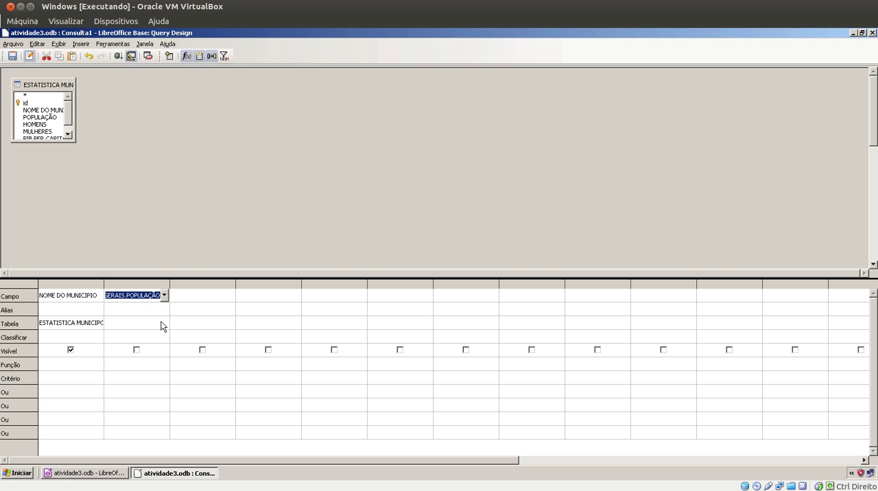
click(161, 326)
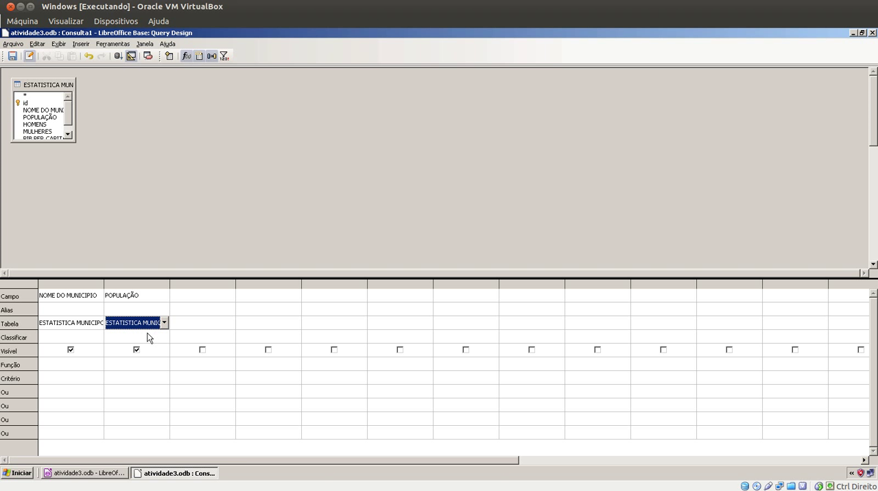
click(148, 337)
click(152, 337)
click(147, 363)
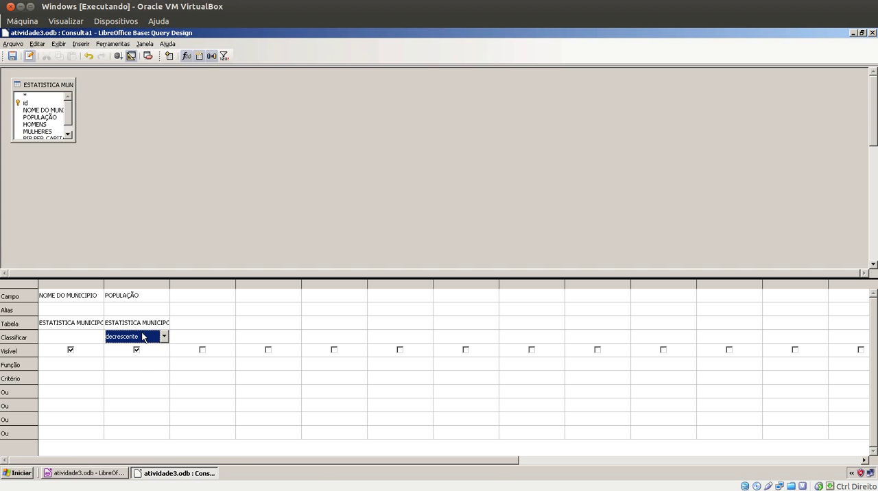
Run the query and look through the list of municipalities ordered by population
click(117, 57)
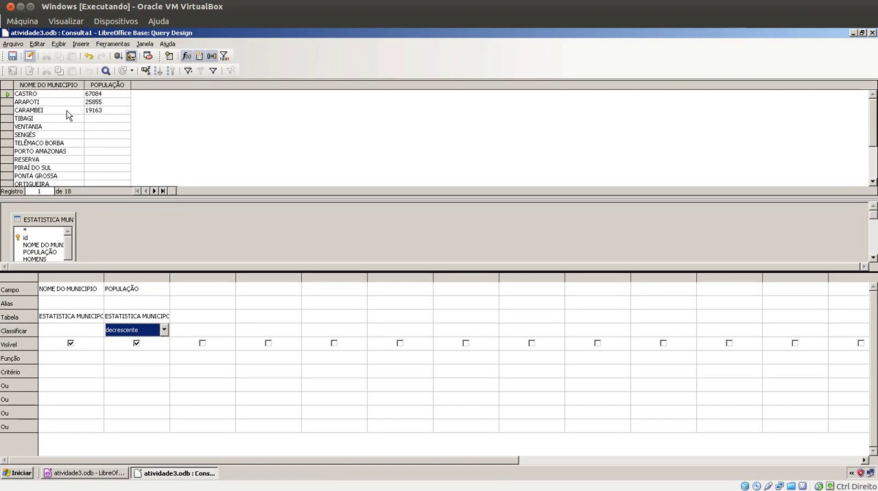
scroll(91, 120, down, 1)
scroll(91, 121, up, 3)
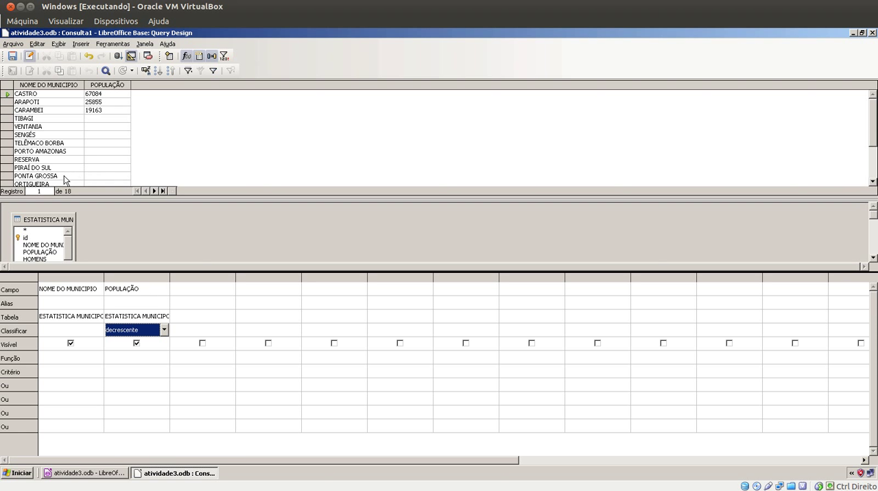
scroll(76, 177, down, 3)
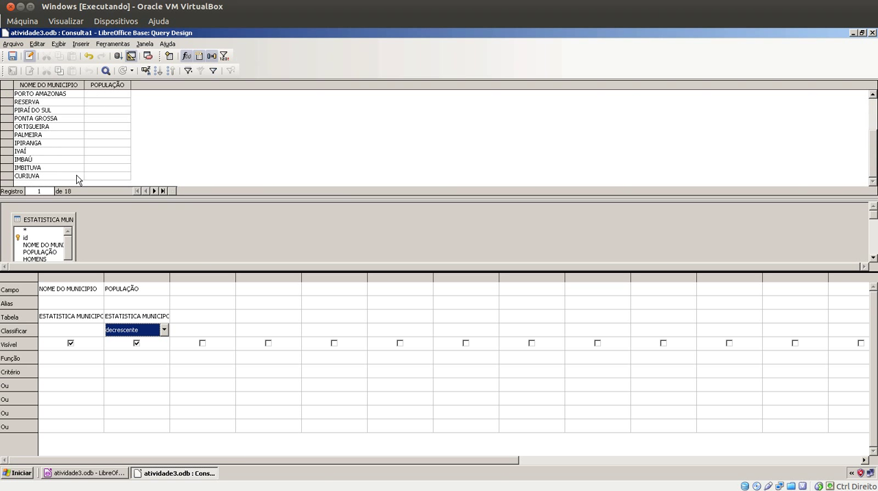
scroll(76, 177, up, 3)
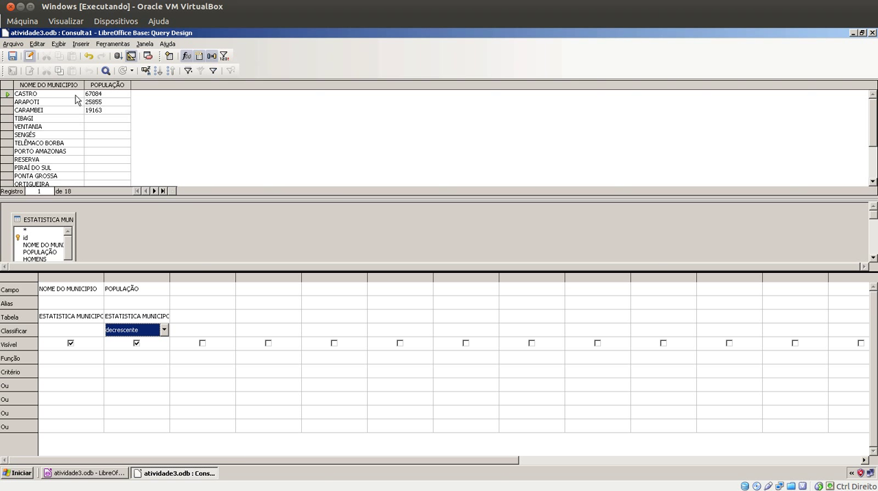
Save the query as POPULAÇÃO POR MUNICIPIO and close its design window
click(12, 57)
drag(459, 230, 414, 225)
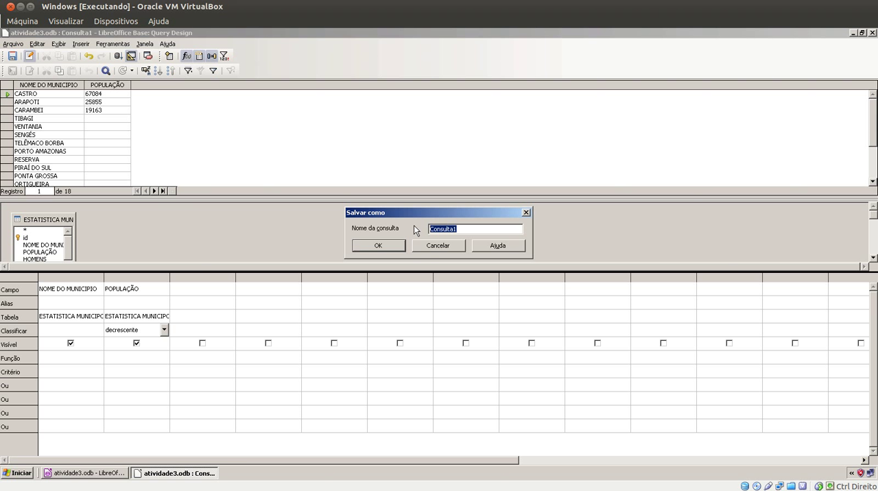
text(POPULAÇÃO POR MUNICIPIO)
click(387, 247)
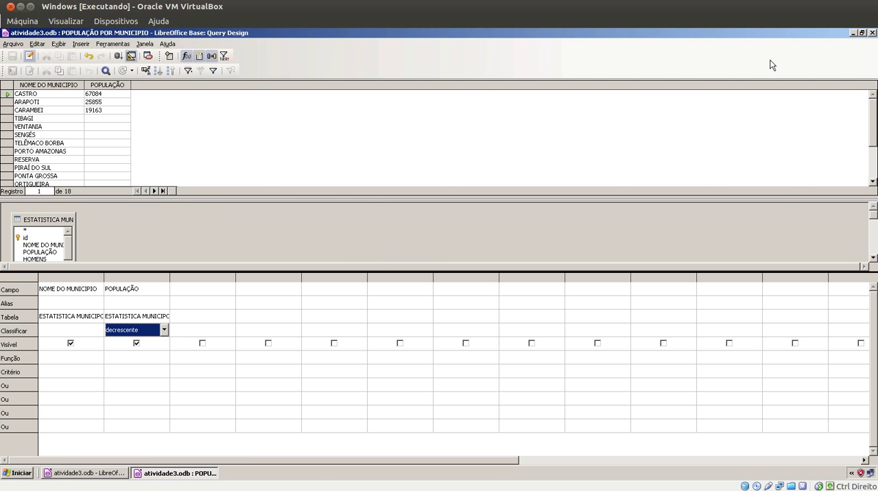
click(873, 33)
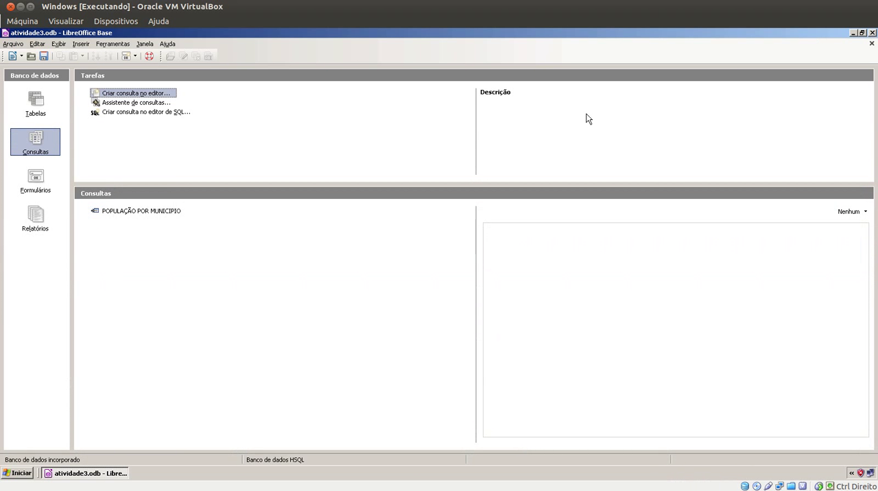
Create another query in design view with the ESTATISTICA MUNICIPOS CAMPOS GERAIS table added
click(126, 93)
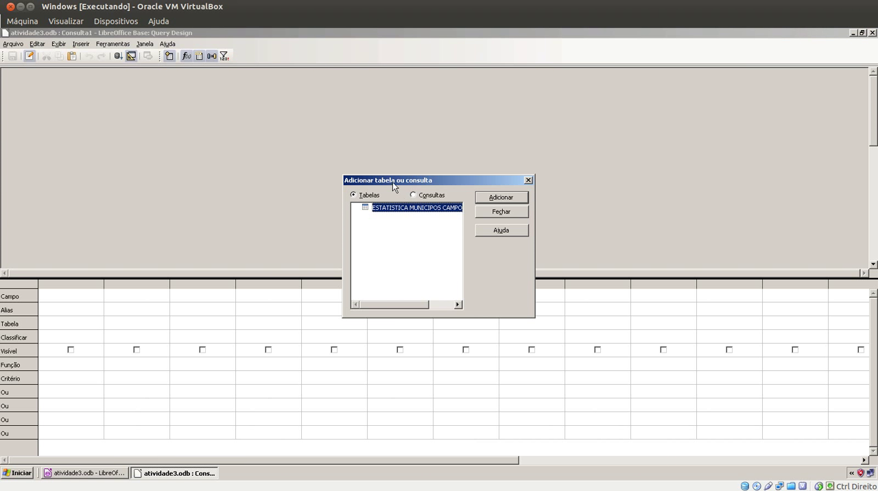
click(485, 200)
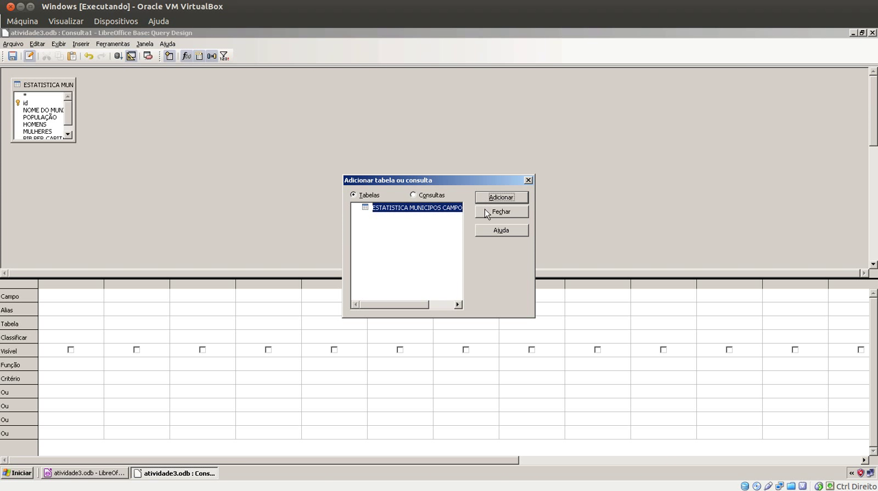
click(485, 216)
Set NOME DO MUNICIPIO as the first field of the second query
click(95, 298)
click(99, 297)
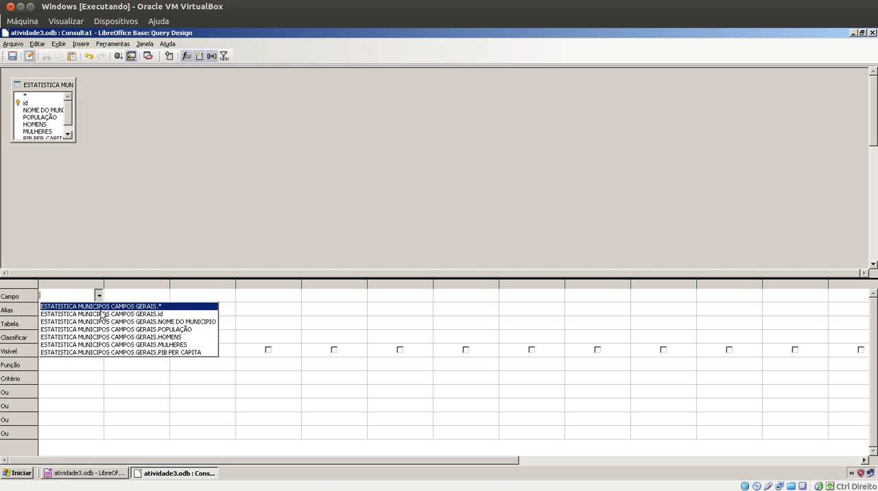
click(98, 322)
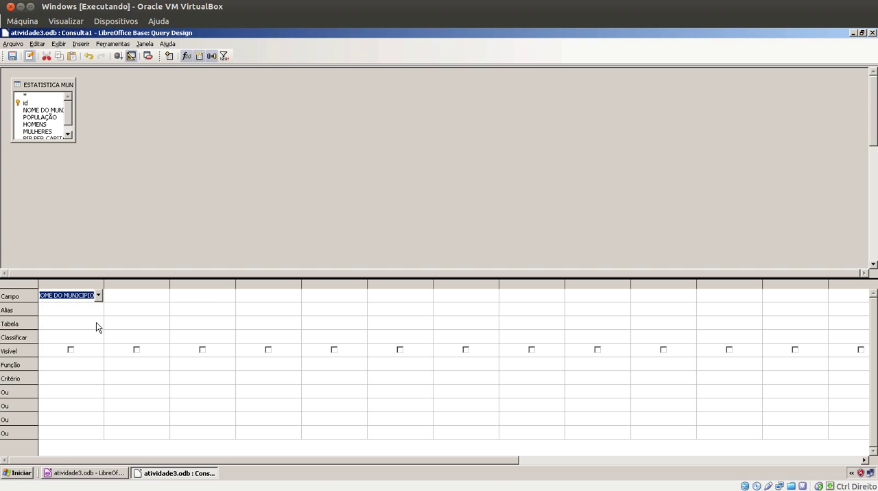
click(94, 327)
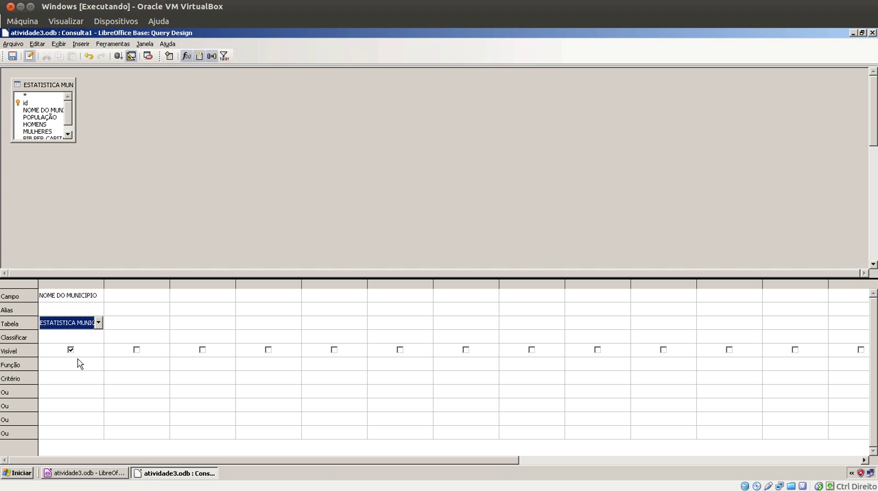
Add POPULAÇÃO as the second field of the new query, sorted in descending order (decrescente)
click(126, 295)
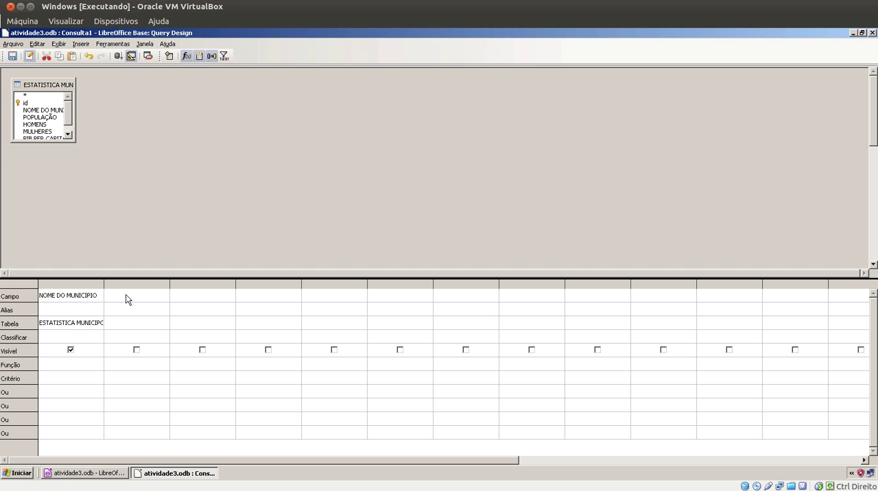
click(164, 296)
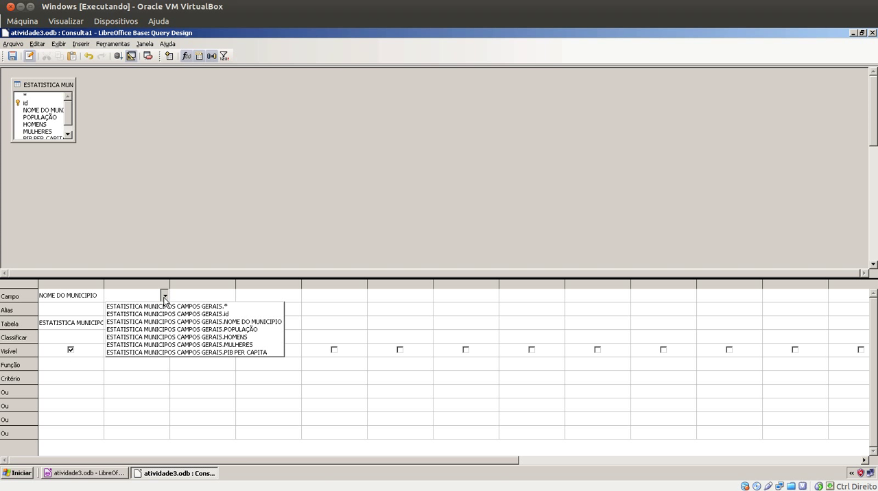
click(172, 330)
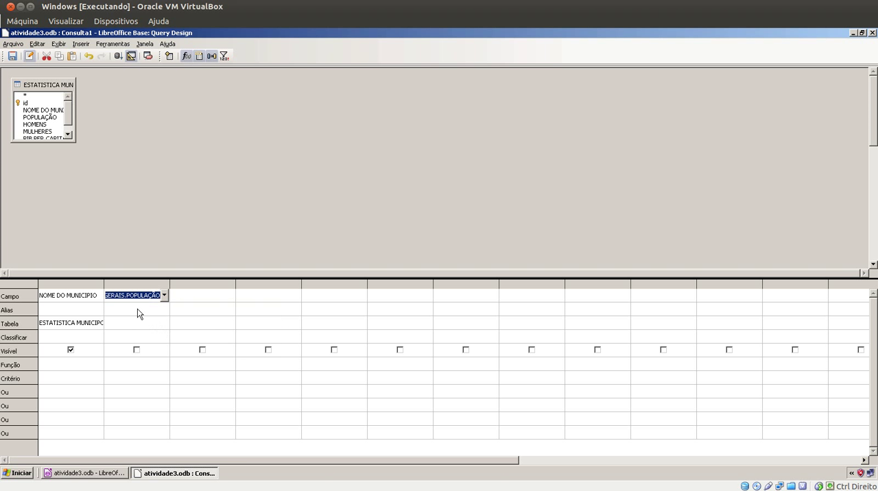
click(138, 330)
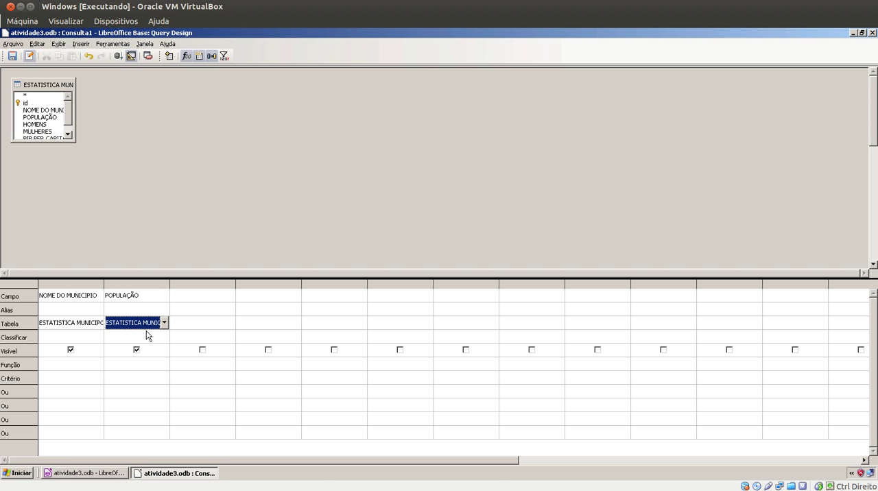
click(165, 338)
click(165, 337)
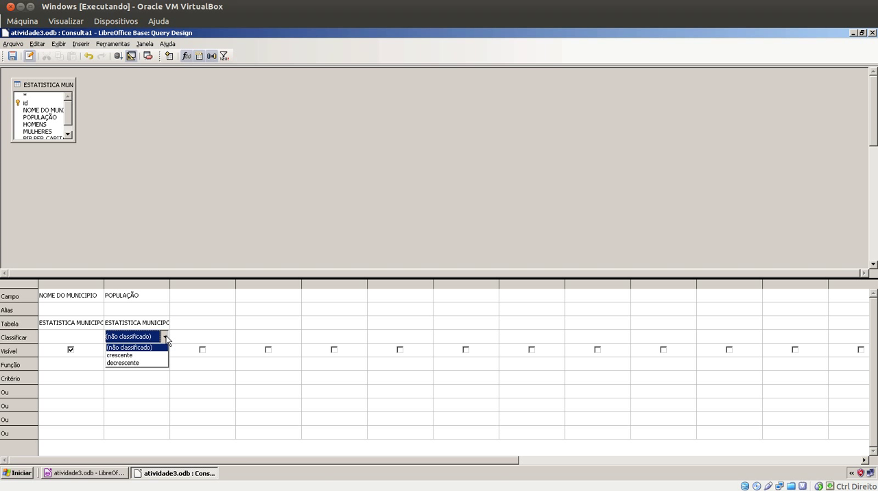
click(145, 364)
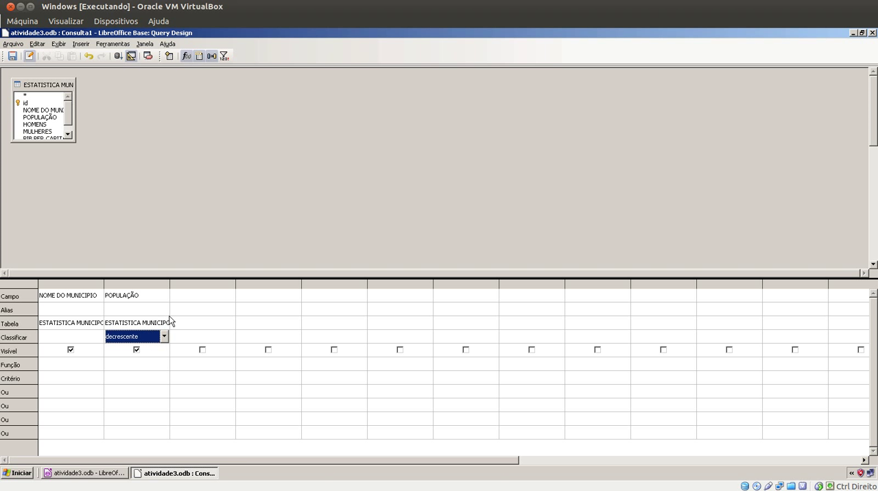
Add HOMENS and MULHERES as the third and fourth query fields and run the query
click(206, 297)
click(230, 296)
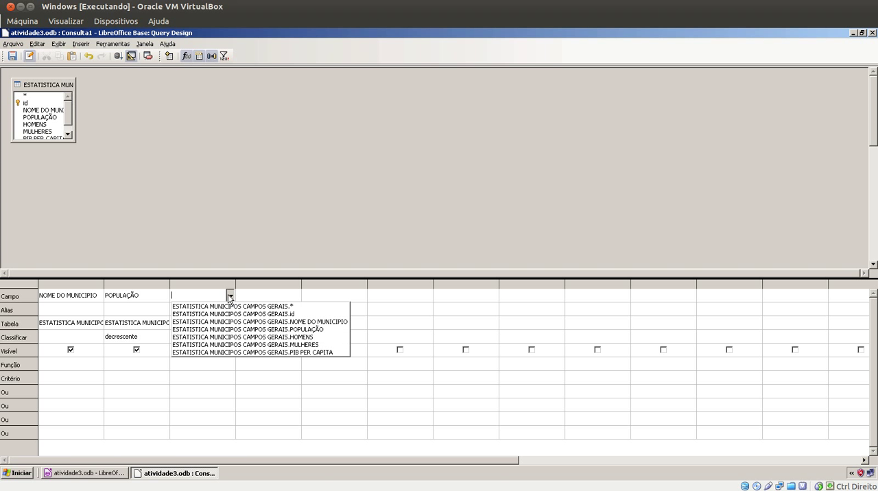
click(231, 336)
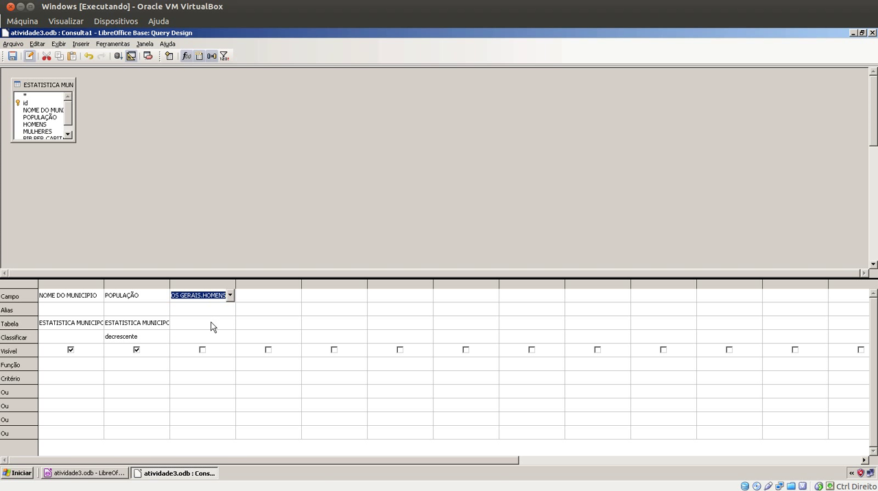
click(215, 323)
click(241, 300)
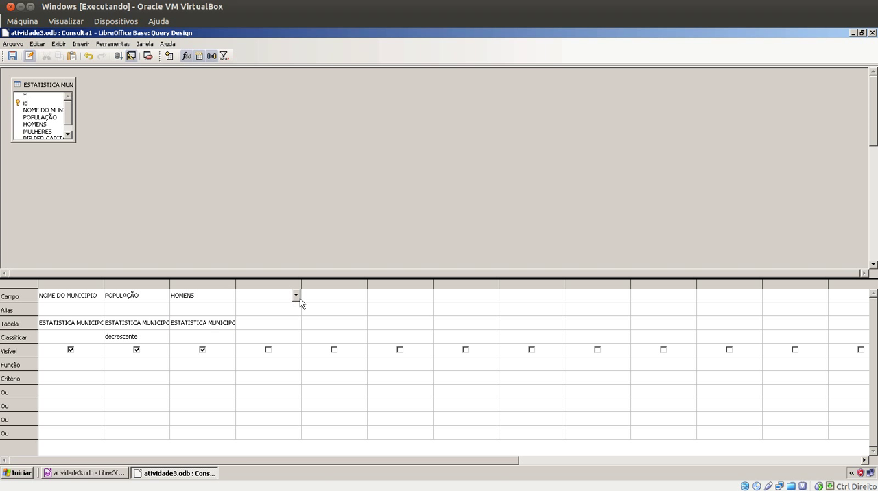
click(296, 295)
click(300, 345)
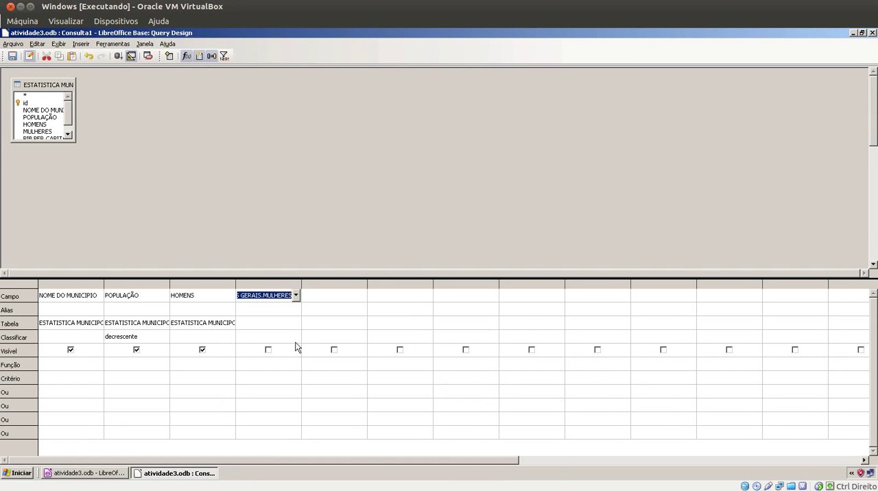
click(286, 323)
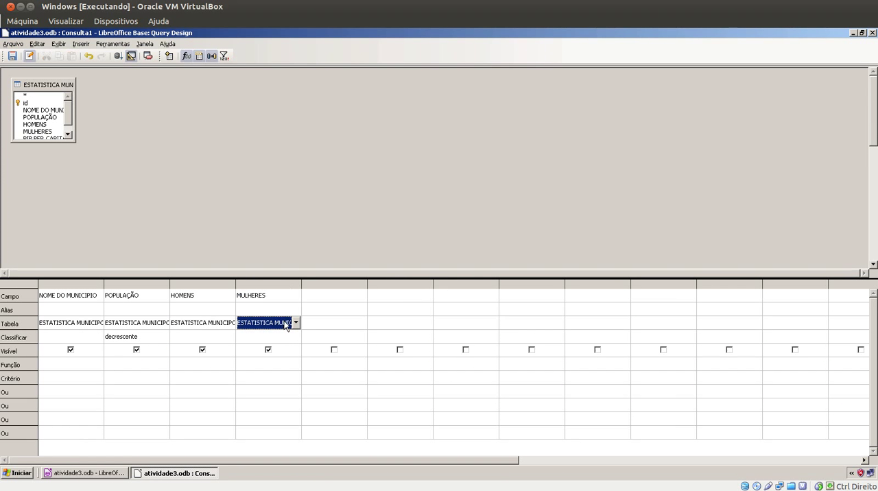
click(118, 58)
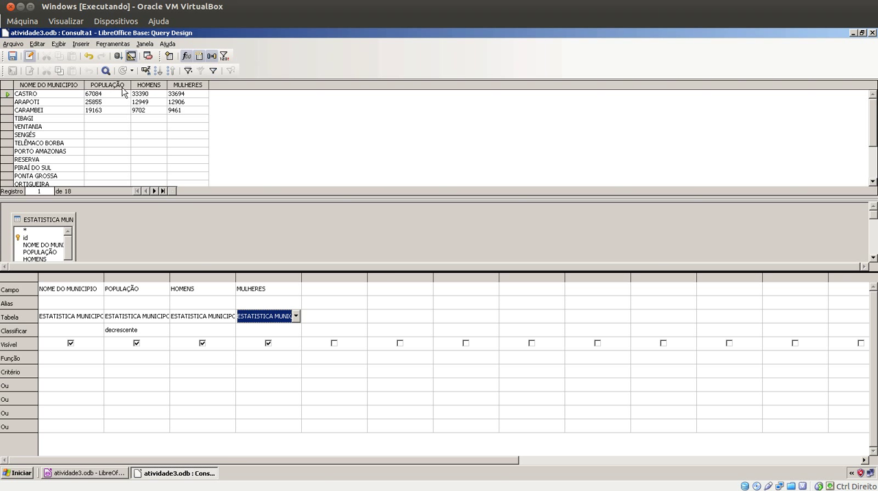
Save the query as POPULAÇÃO TOTAL E POR SEXO and close its design window
click(13, 56)
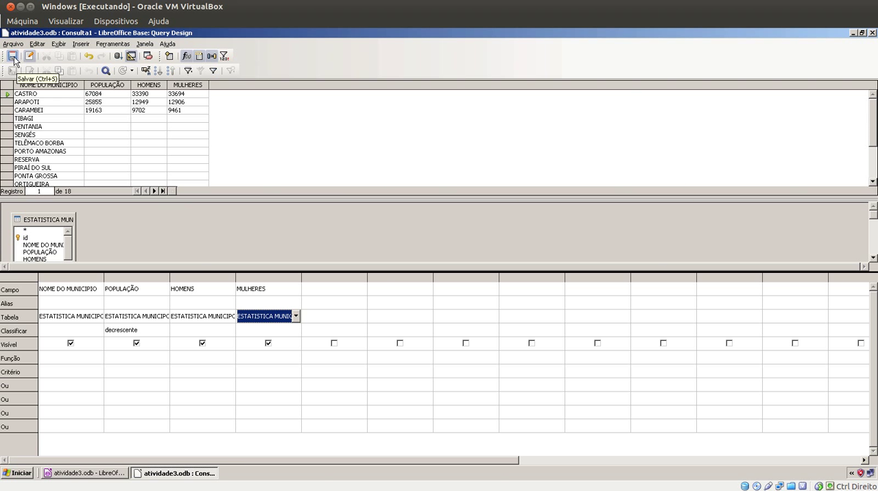
drag(463, 229, 425, 229)
text(P)
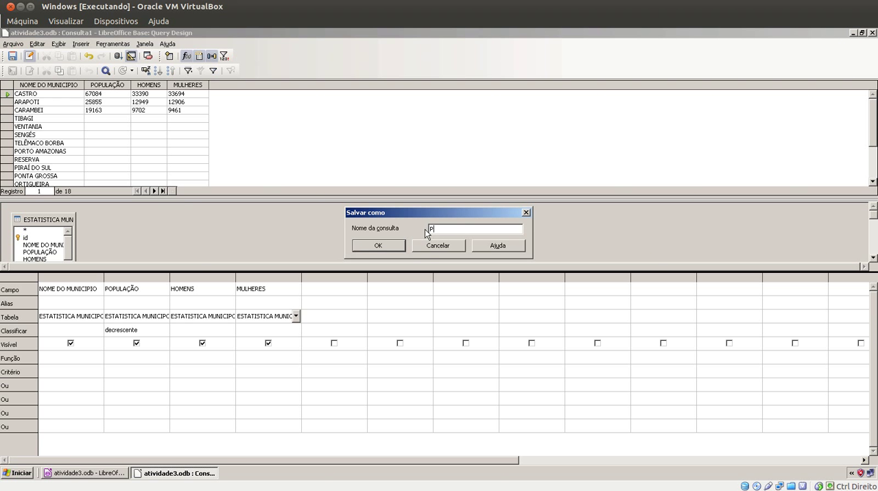
text(OPULAÇÃO TOTAL E POR SEXO)
click(394, 245)
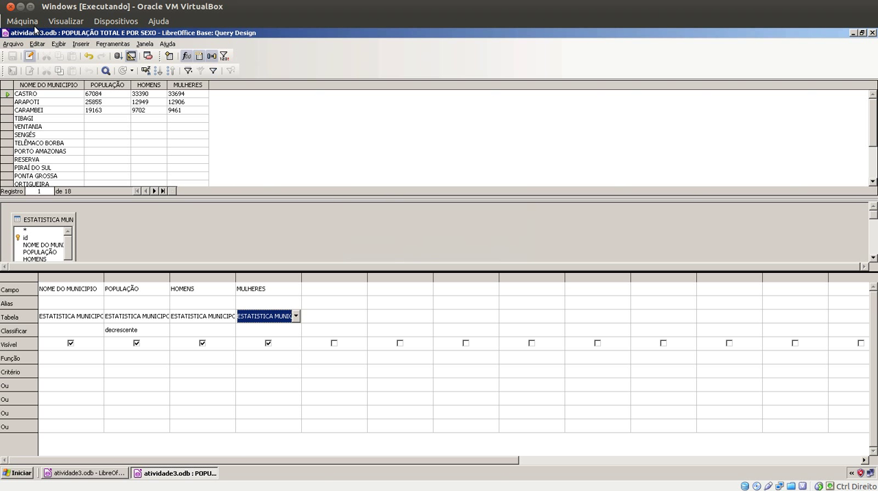
click(872, 33)
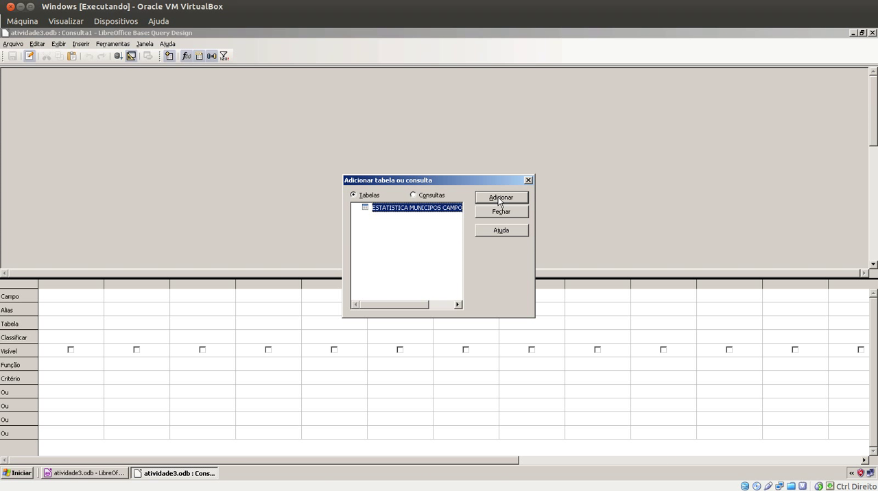
Add the ESTATISTICA MUNICIPOS CAMPOS GERAIS table to a new design-view query and set NOME DO MUNICIPIO as its first field
click(500, 197)
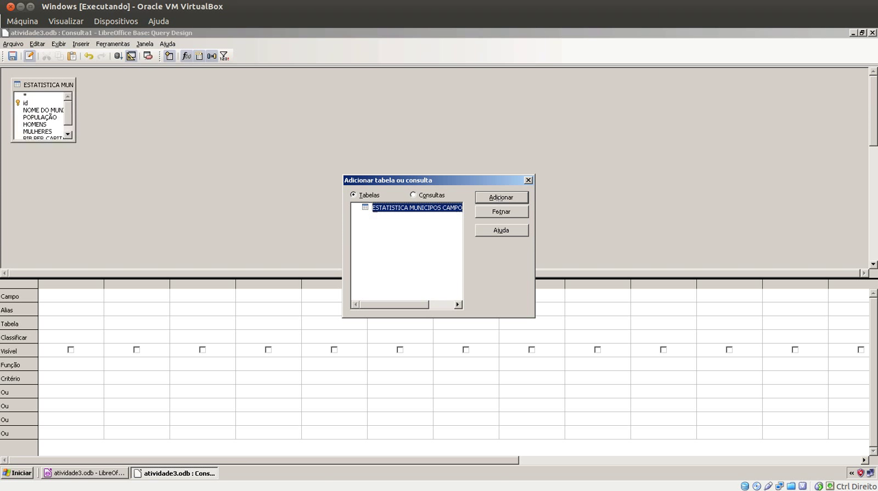
click(496, 212)
click(96, 294)
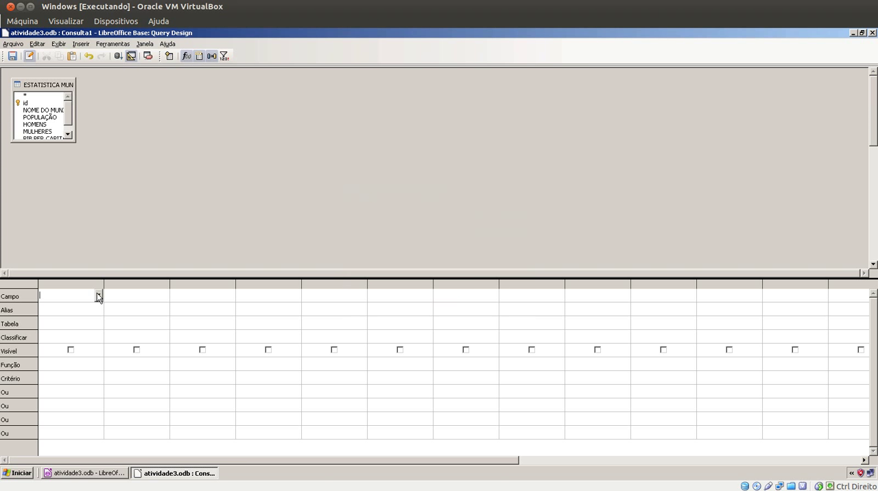
click(98, 295)
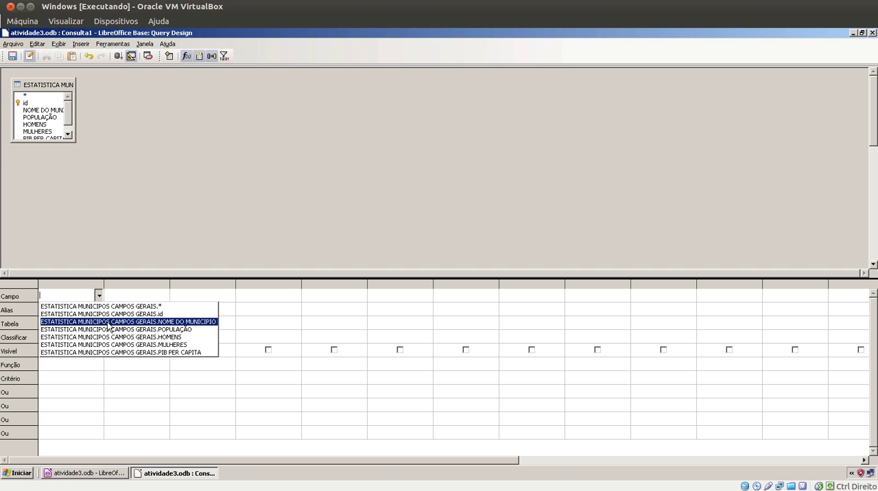
click(102, 322)
click(87, 324)
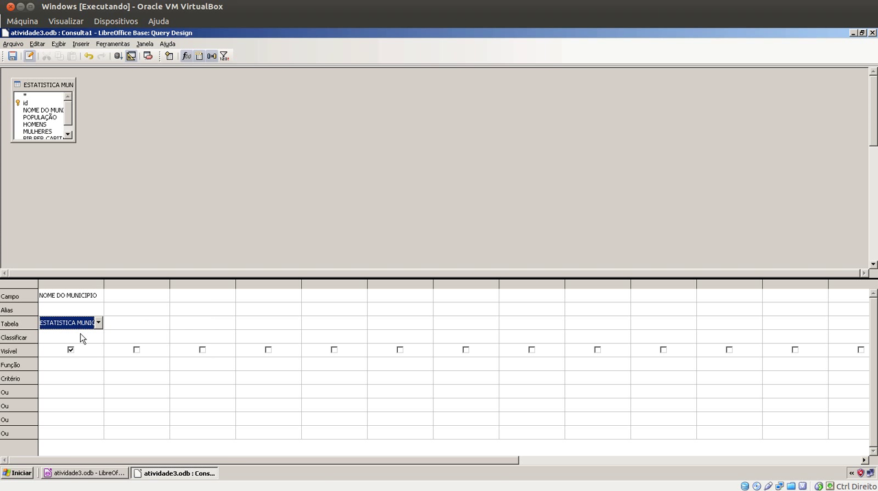
Add PIB PER CAPITA as the second field, sorted in descending order (decrescente), and run the query
click(139, 298)
click(164, 296)
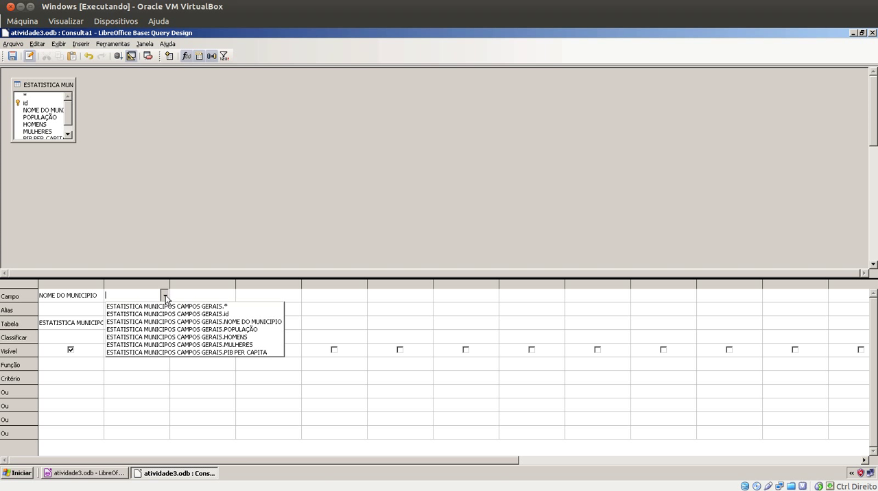
click(168, 351)
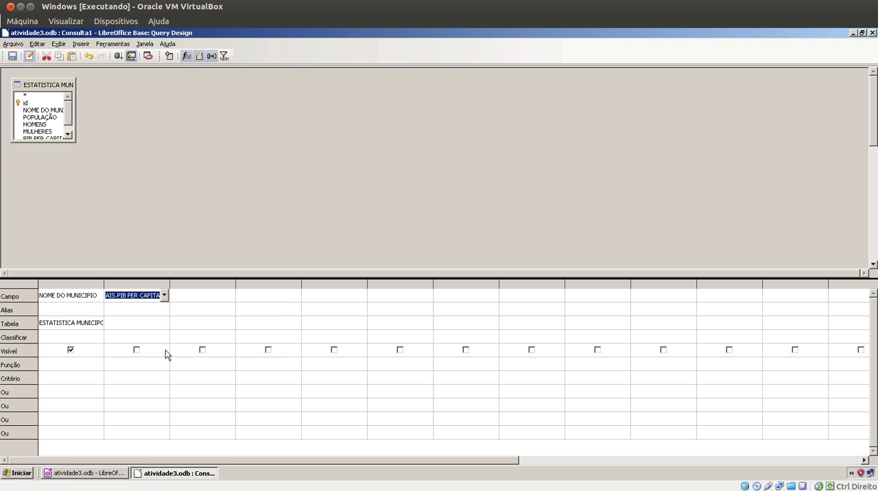
click(157, 322)
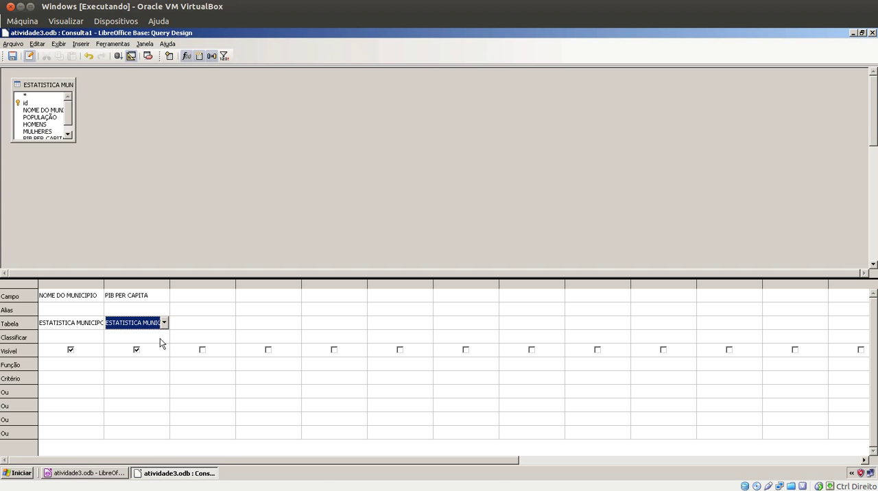
click(160, 337)
click(164, 336)
click(140, 362)
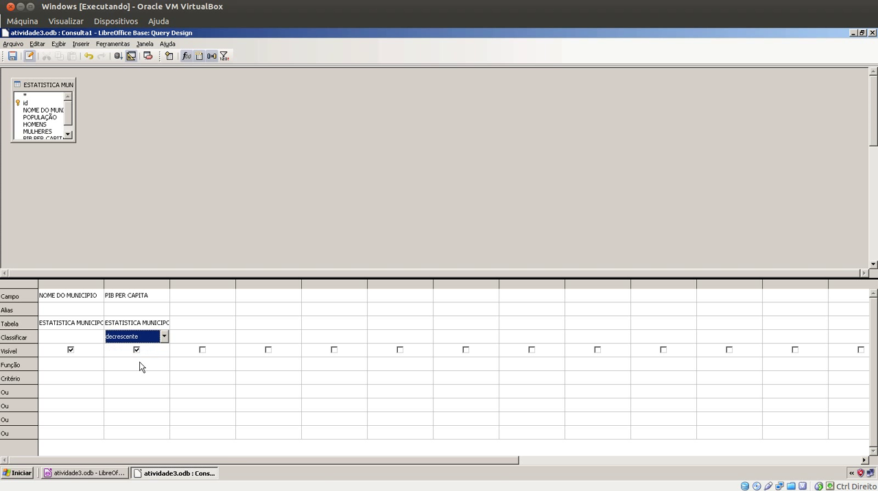
click(118, 56)
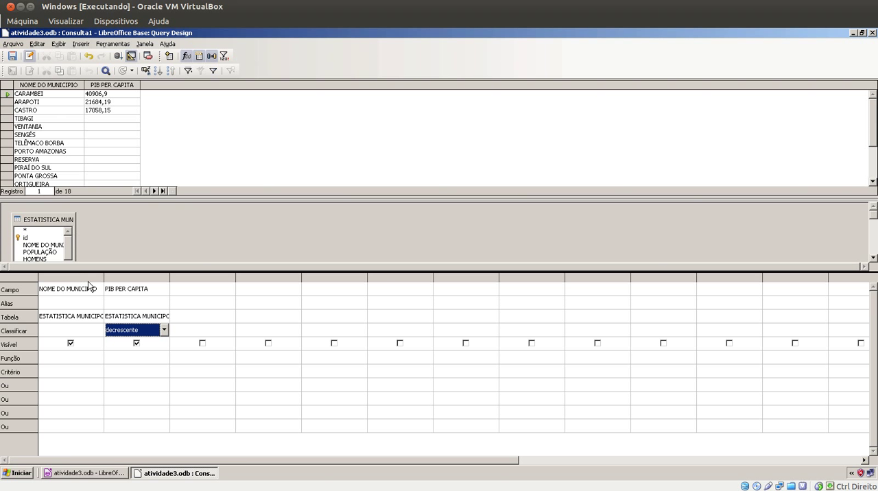
Save the query as PIB PER CAPITA POR MUNICIPIO and close its design window
click(13, 57)
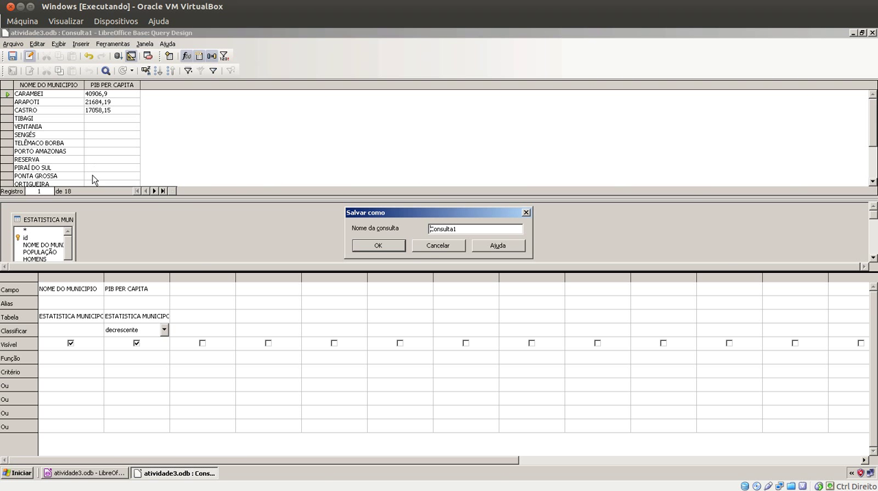
double_click(448, 224)
text(PIB PER CAPITA POR MUNICIPIO)
click(362, 245)
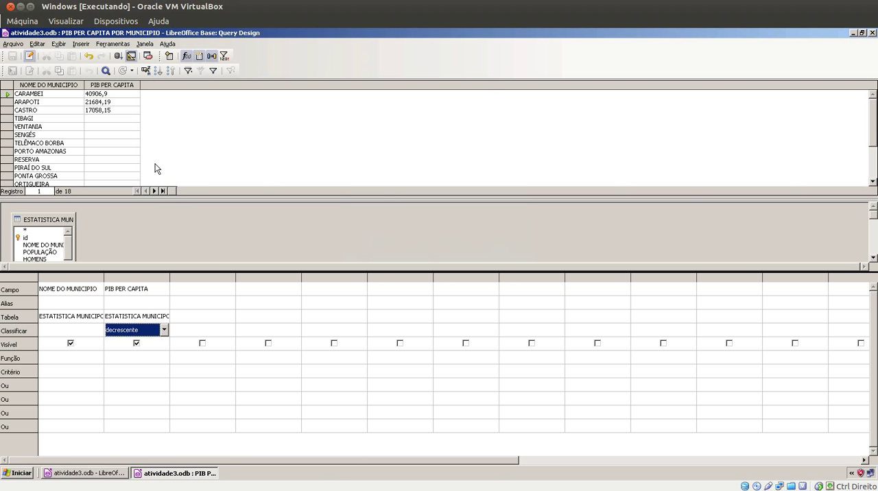
click(872, 33)
Create another query in design view with the ESTATISTICA MUNICIPOS CAMPOS GERAIS table added
click(142, 92)
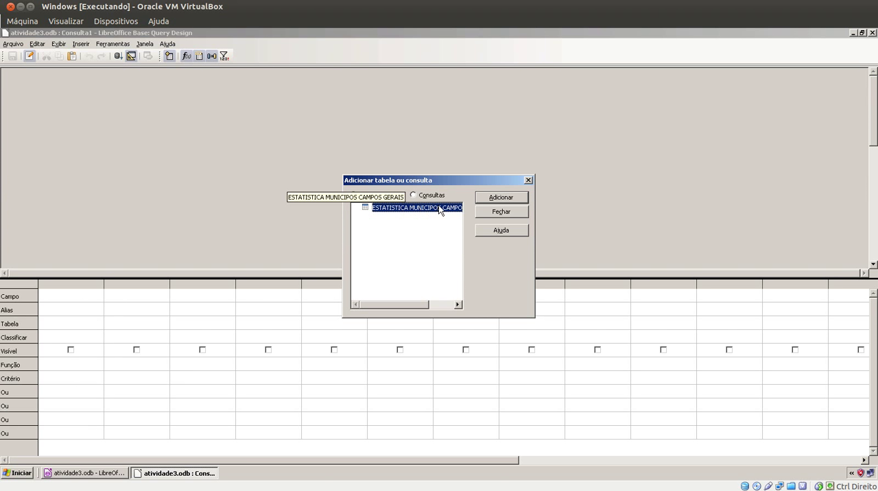
click(487, 199)
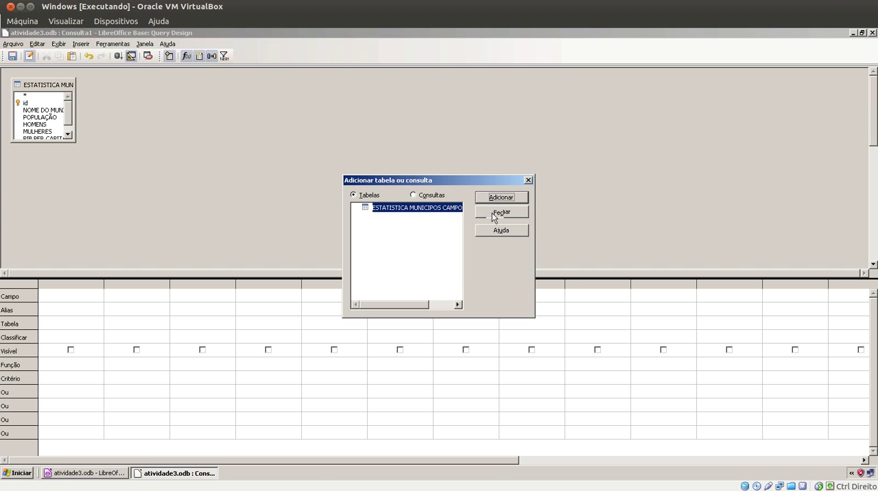
click(499, 212)
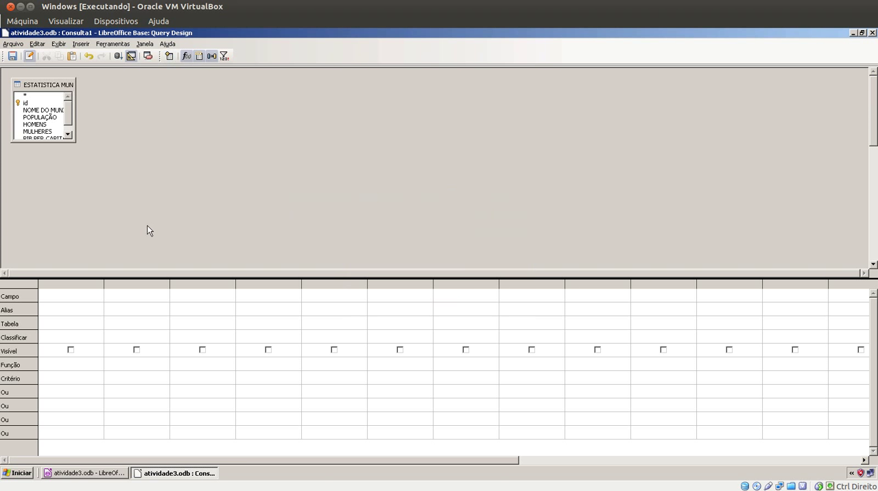
Set POPULAÇÃO as the query's first field with the Média function and run the query
click(98, 297)
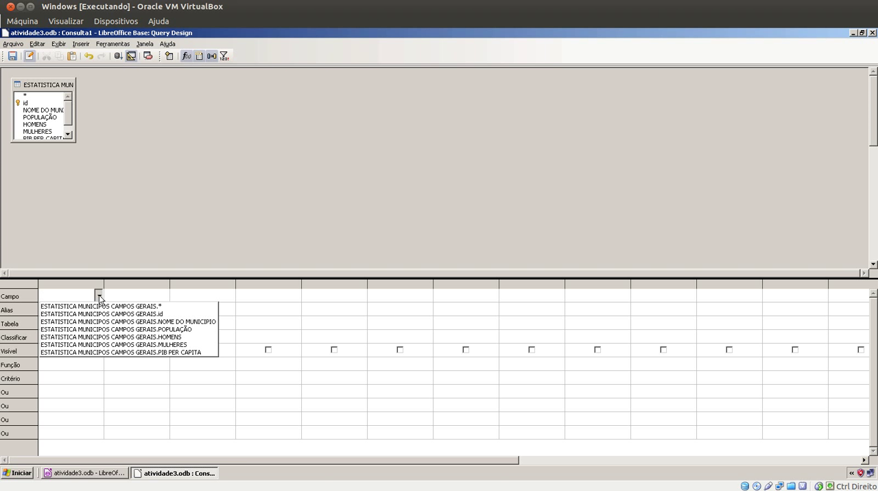
click(166, 334)
click(97, 324)
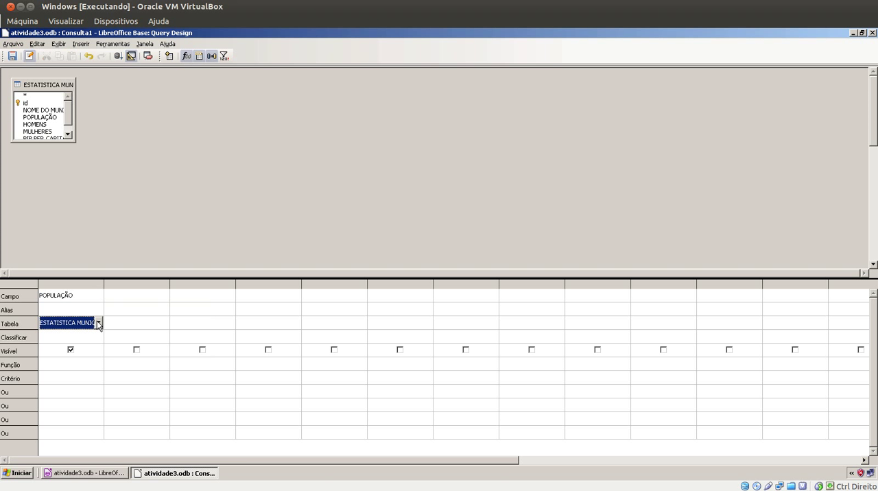
click(78, 364)
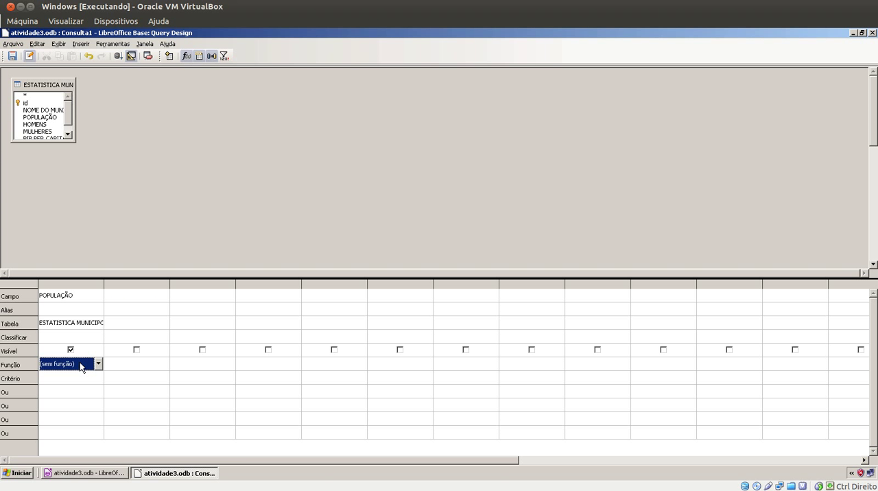
click(79, 363)
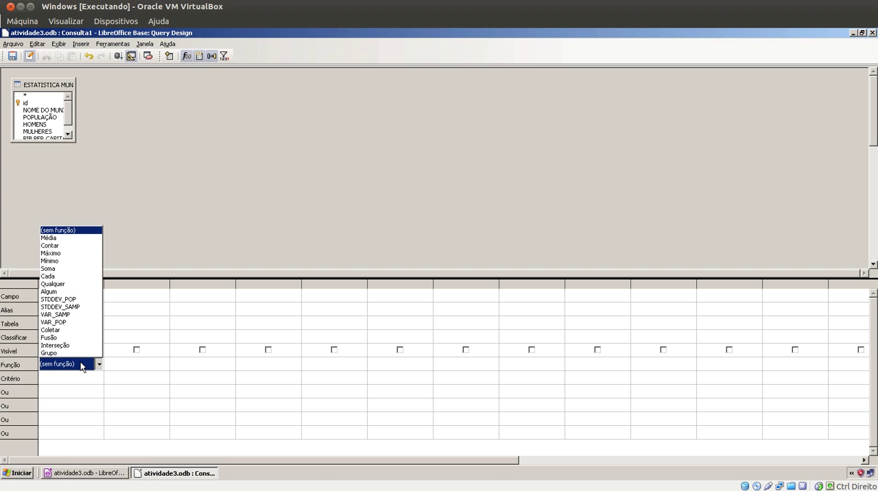
click(64, 238)
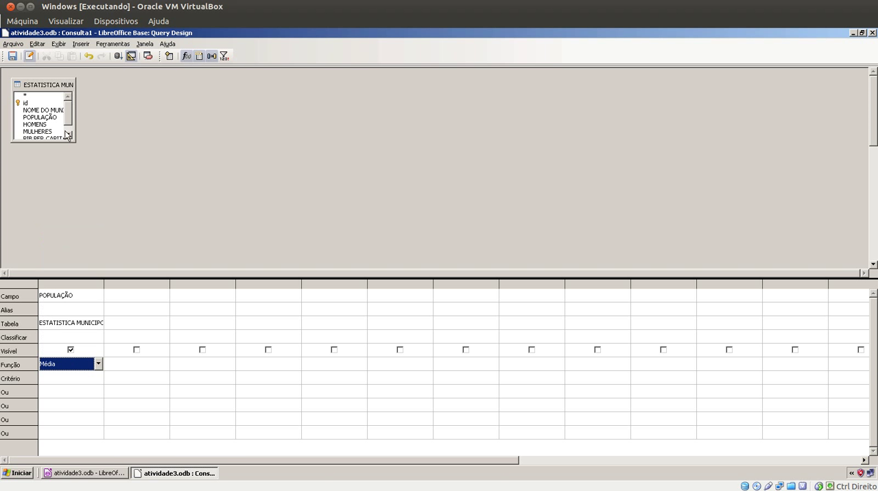
click(118, 56)
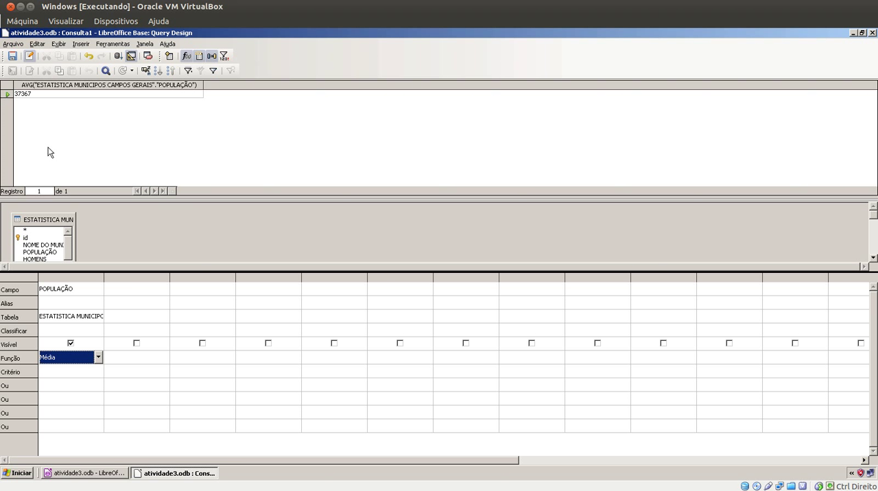
Save the average query as MÉDIA POPULAÇÃO POR MUNICIPIO and close its design window
click(13, 56)
drag(455, 230, 396, 232)
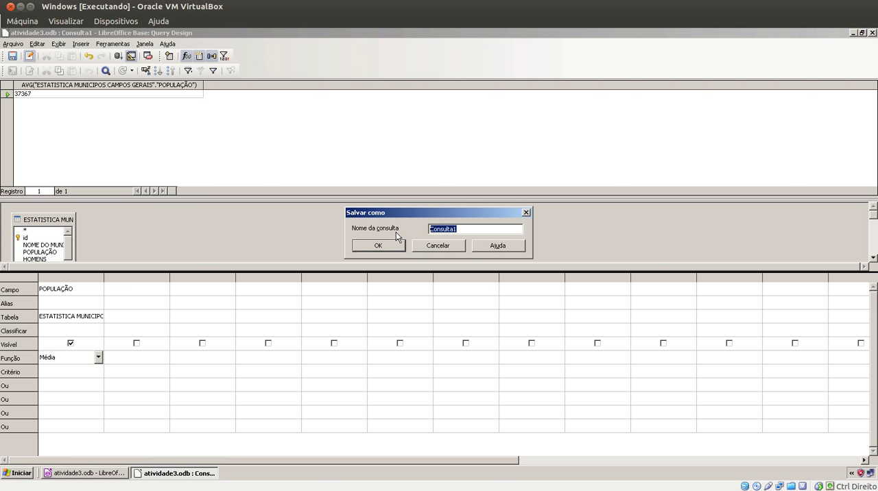
text(MÉDIA POPULAÇÃO POR MUNICIPIO)
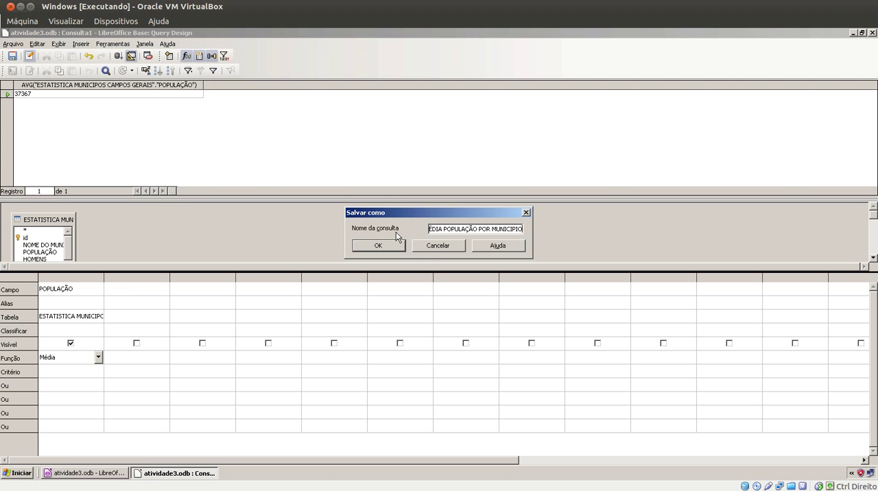
click(390, 244)
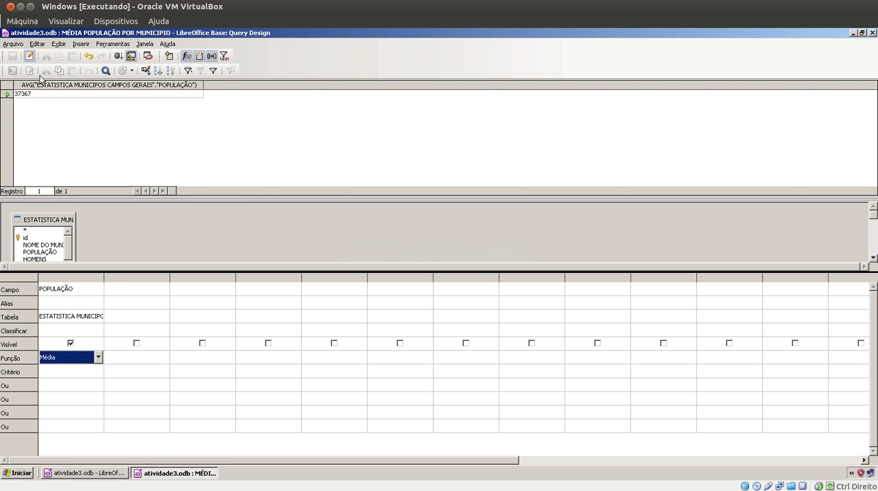
click(872, 32)
Start a further design-view query based on the ESTATISTICA MUNICIPOS CAMPOS GERAIS table
click(123, 95)
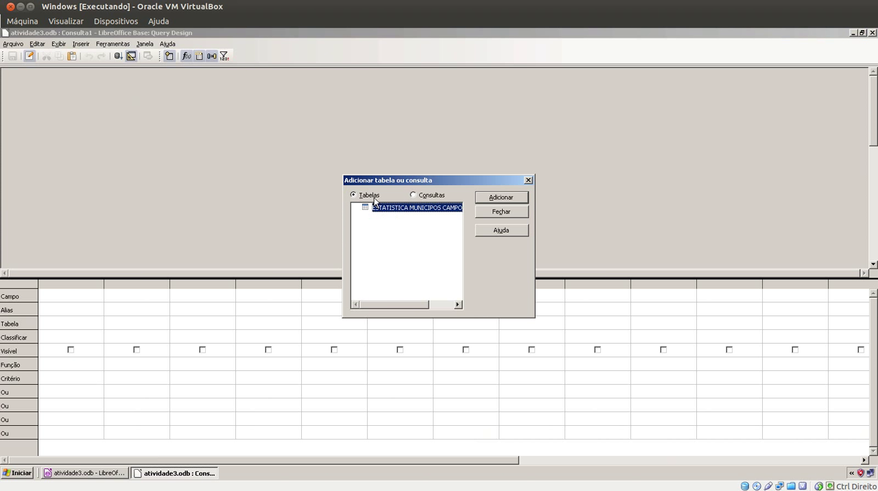
click(481, 197)
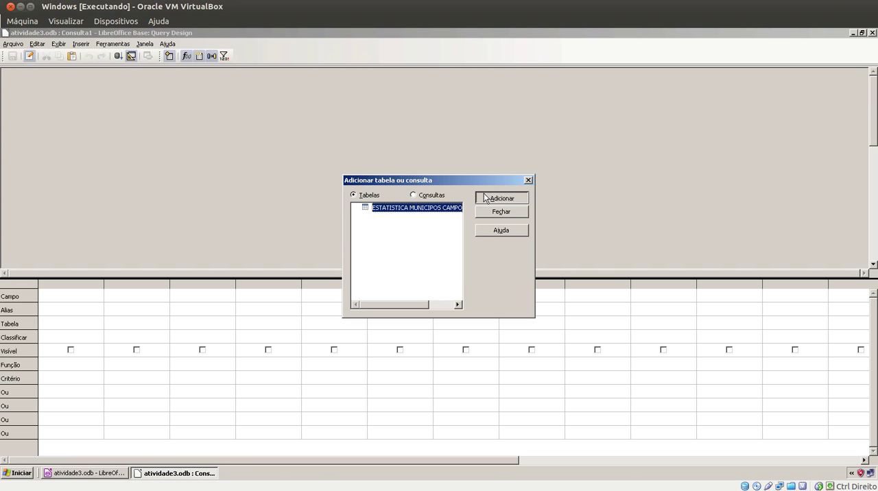
click(498, 212)
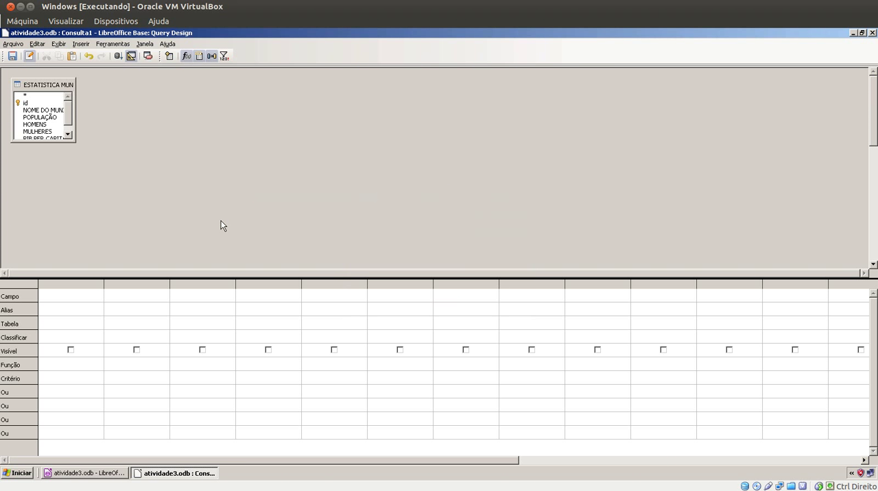
Set PIB PER CAPITA as the query's first field and apply the Soma function to it
click(99, 297)
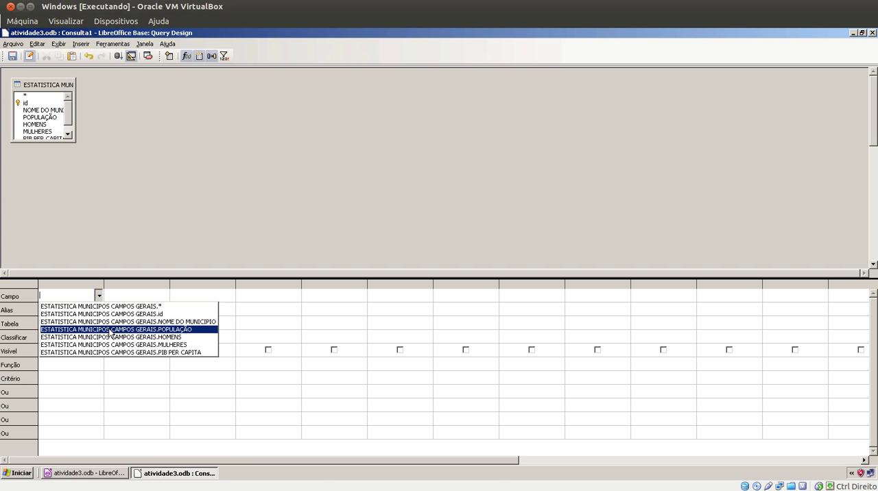
click(119, 351)
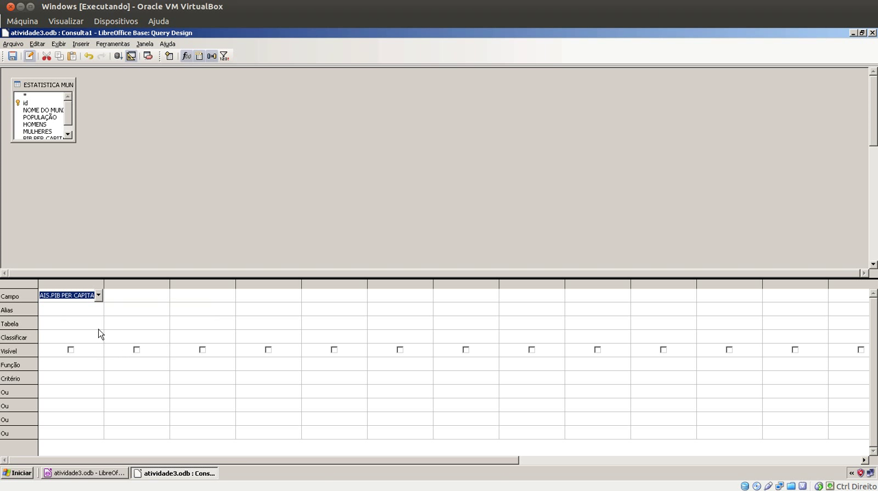
click(98, 328)
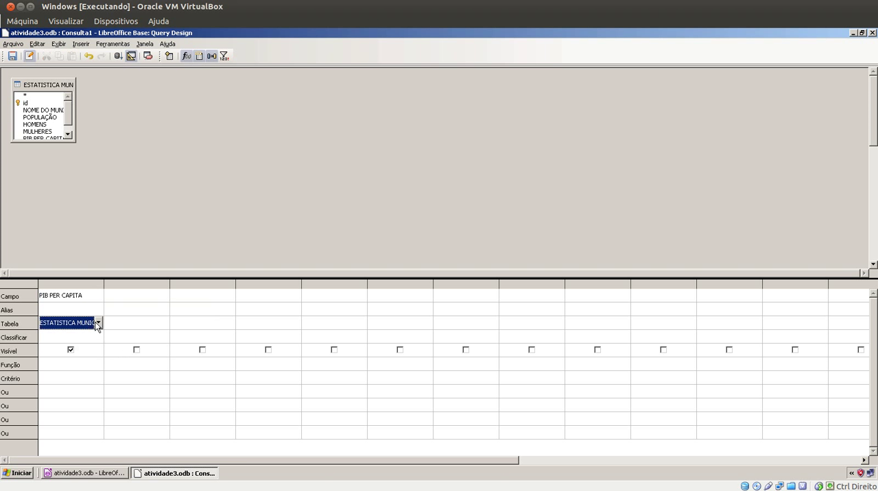
click(94, 364)
click(98, 363)
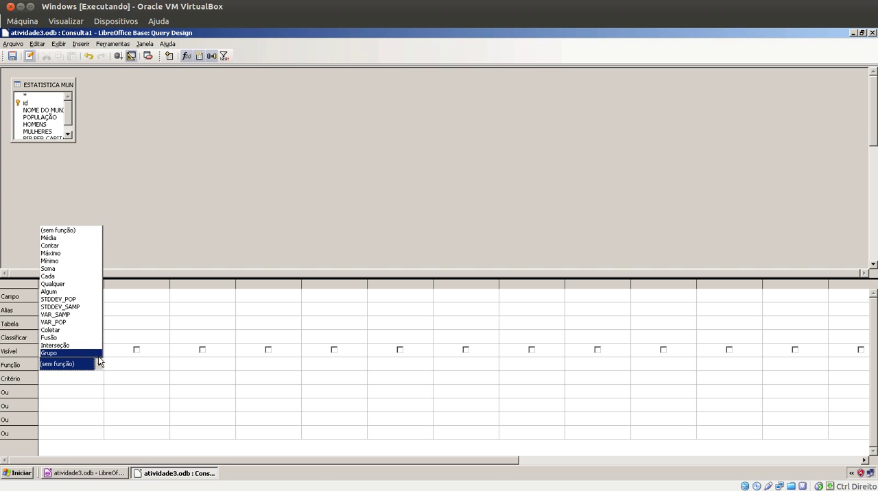
click(85, 269)
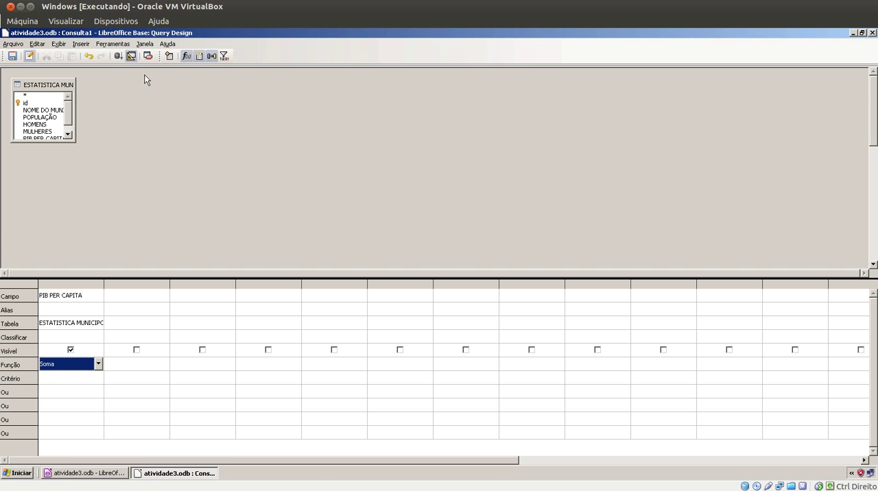
Run the PIB PER CAPITA sum query, save it as PIB PER CAPITA TOTAL and close its design window
click(118, 57)
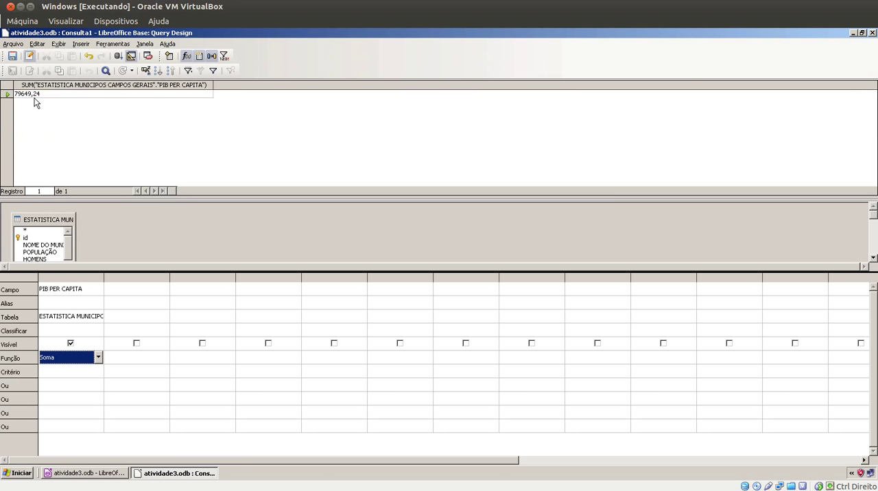
click(13, 57)
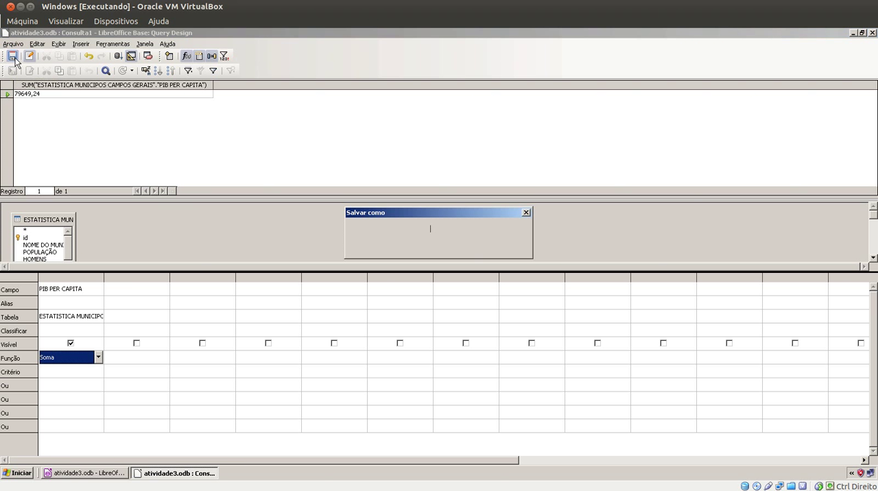
drag(458, 229, 356, 224)
text(PIB PER)
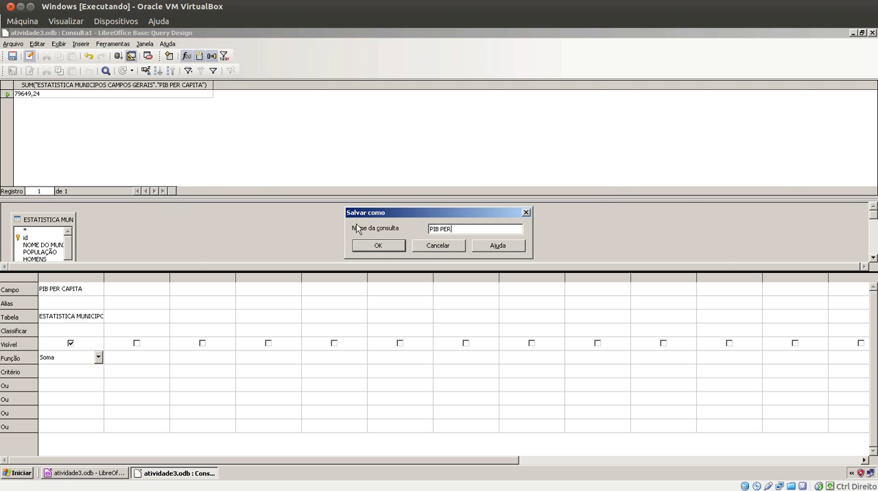
text( CAPITA TOTAL)
click(375, 246)
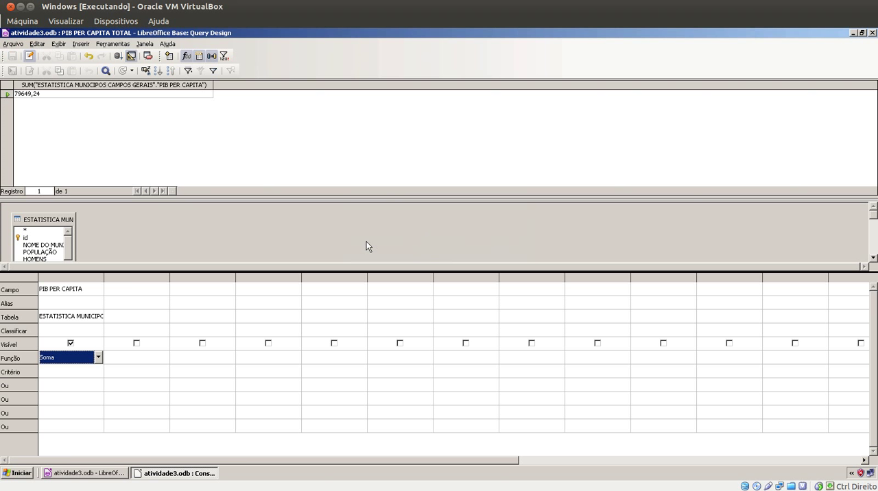
click(872, 33)
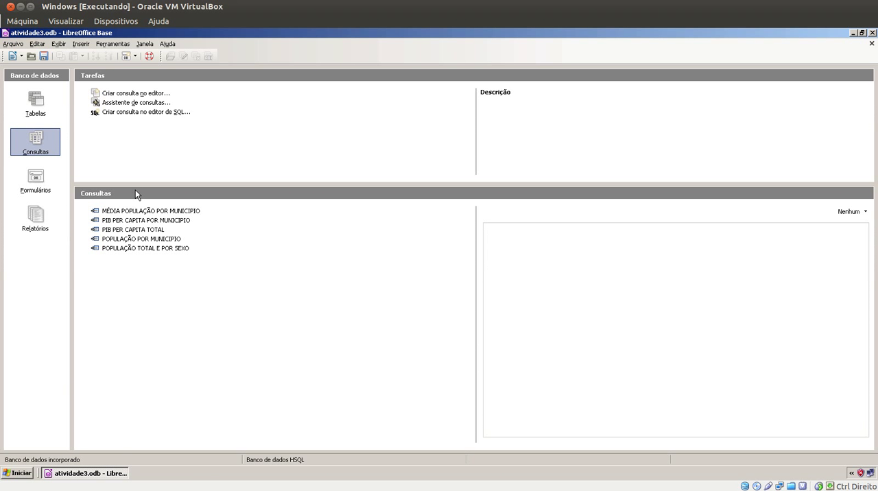
Start a new design-view query on the ESTATISTICA MUNICIPOS CAMPOS GERAIS table with POPULAÇÃO as its first field
click(144, 93)
double_click(143, 94)
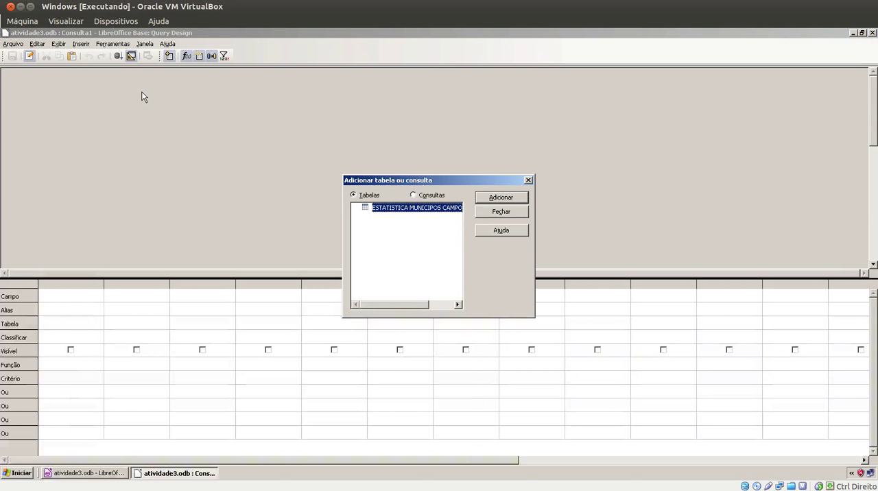
click(494, 205)
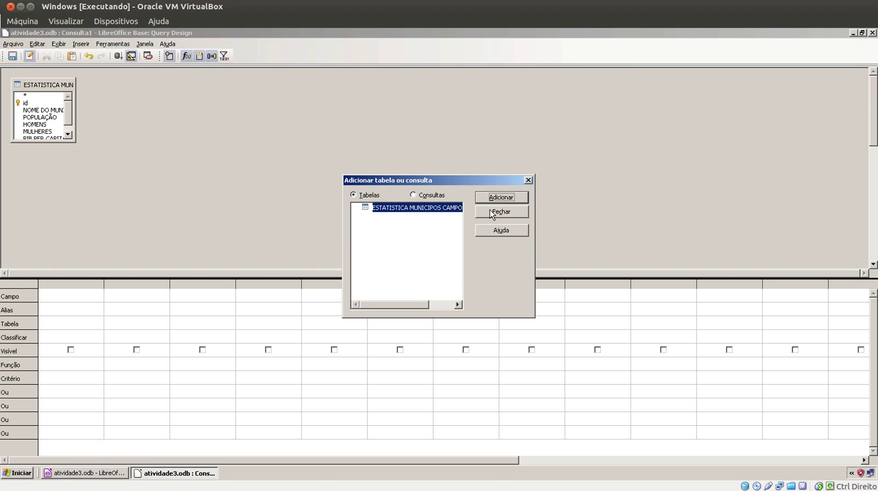
click(491, 213)
click(53, 298)
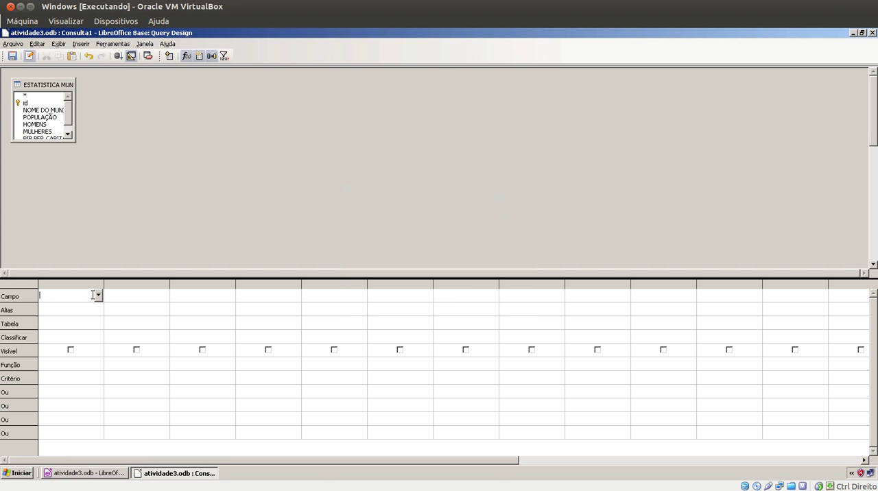
click(98, 295)
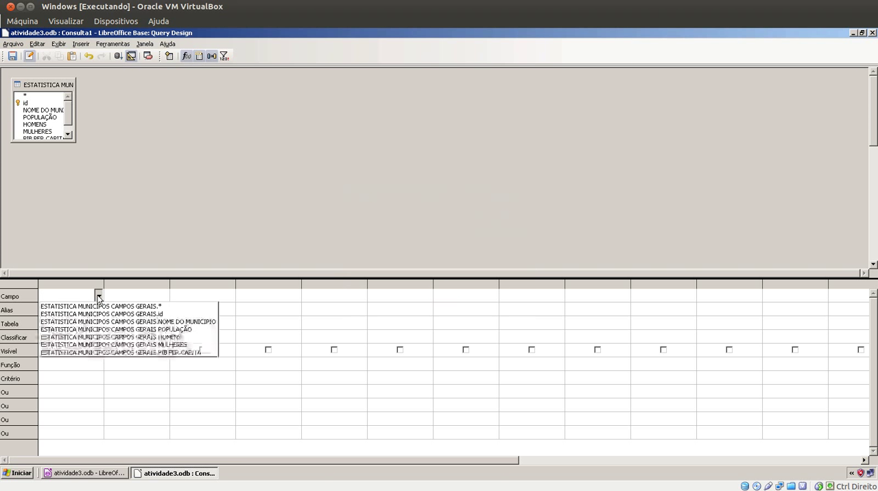
click(118, 330)
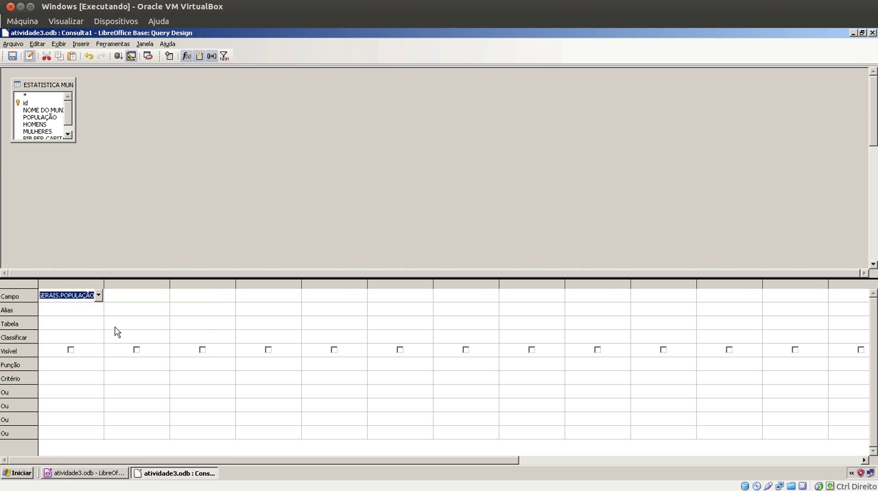
click(95, 323)
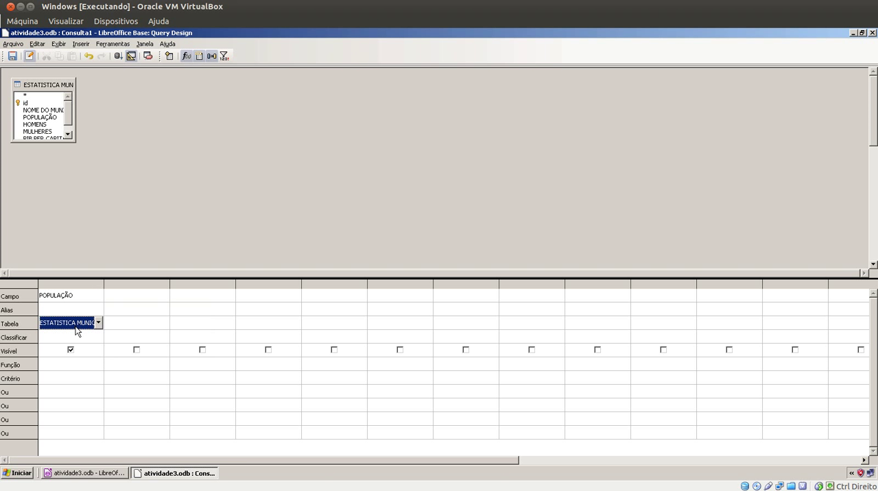
Try the Média function on the POPULAÇÃO field and run the query, without saving it
click(92, 367)
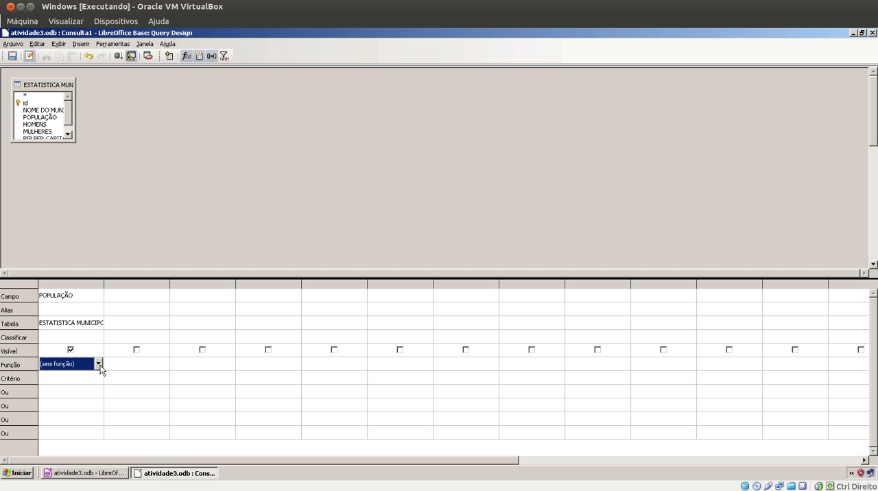
click(98, 364)
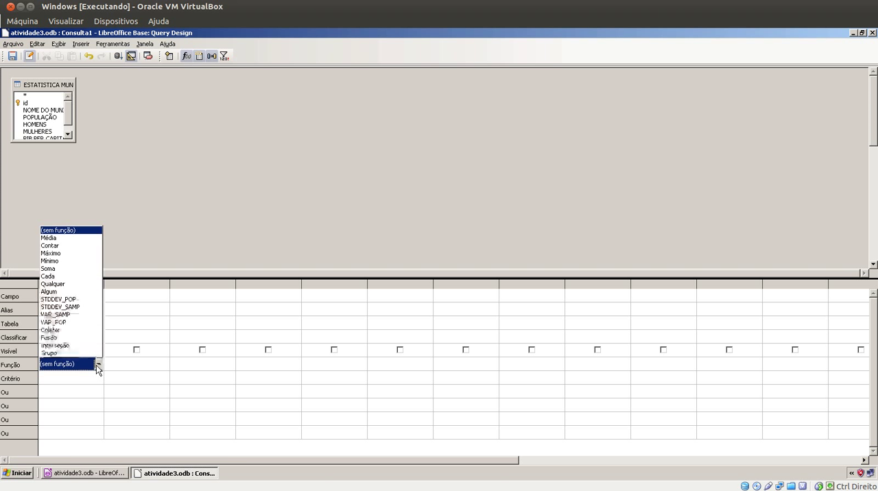
click(68, 239)
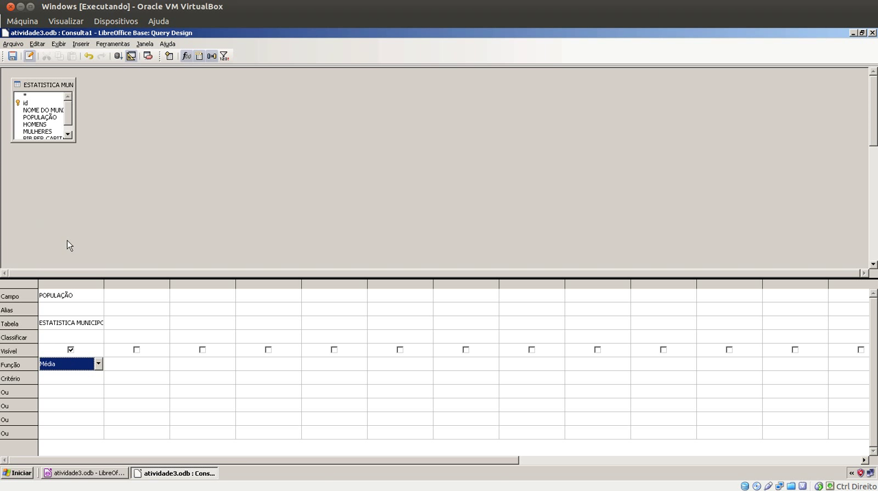
click(120, 59)
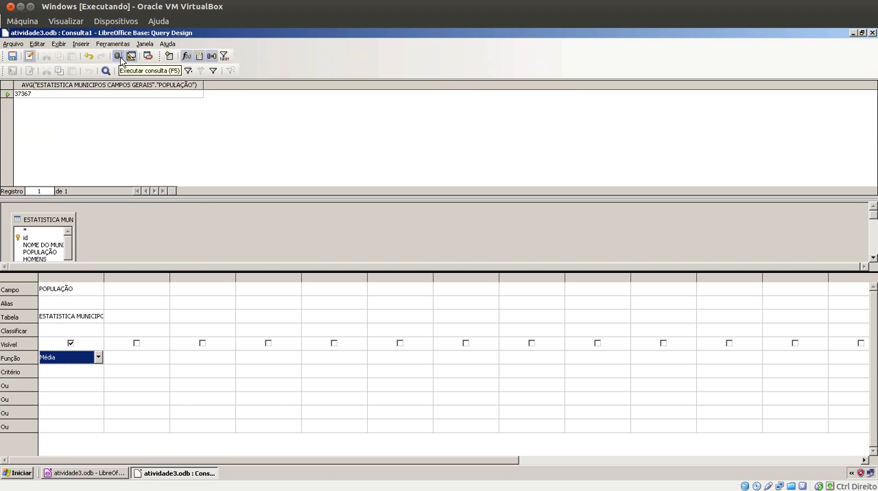
click(12, 56)
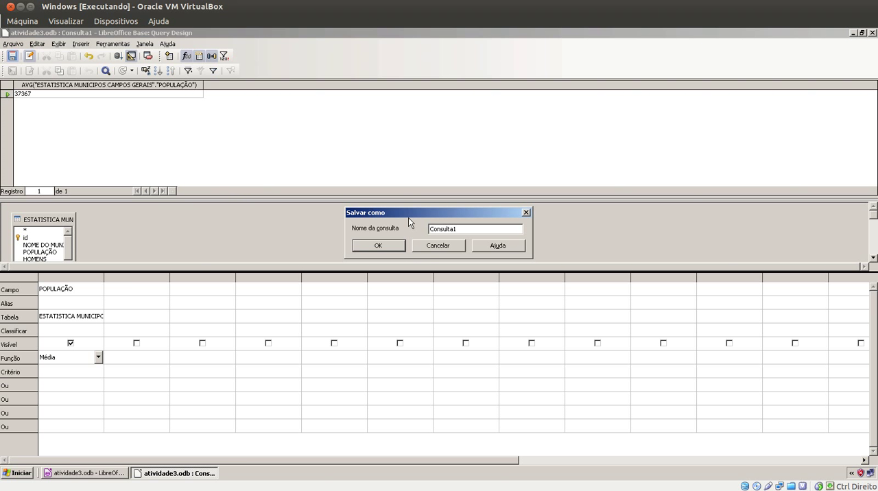
click(450, 244)
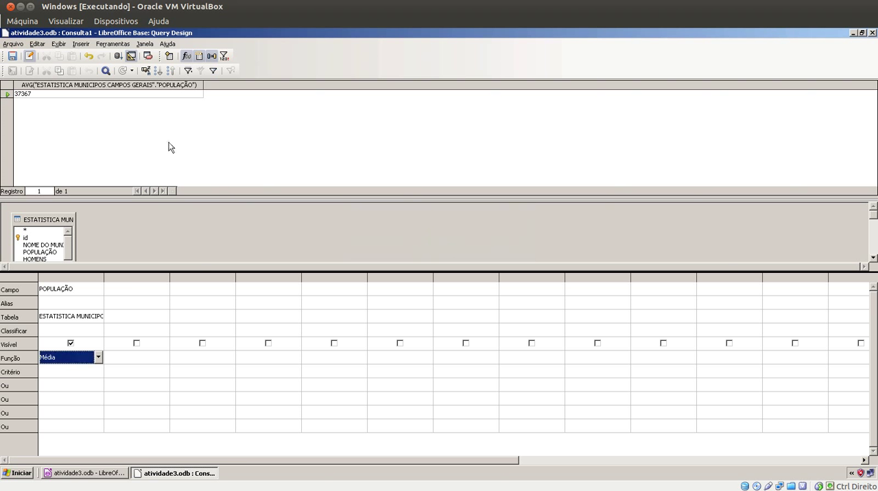
Set the POPULAÇÃO field's function to Soma and run the query
click(87, 361)
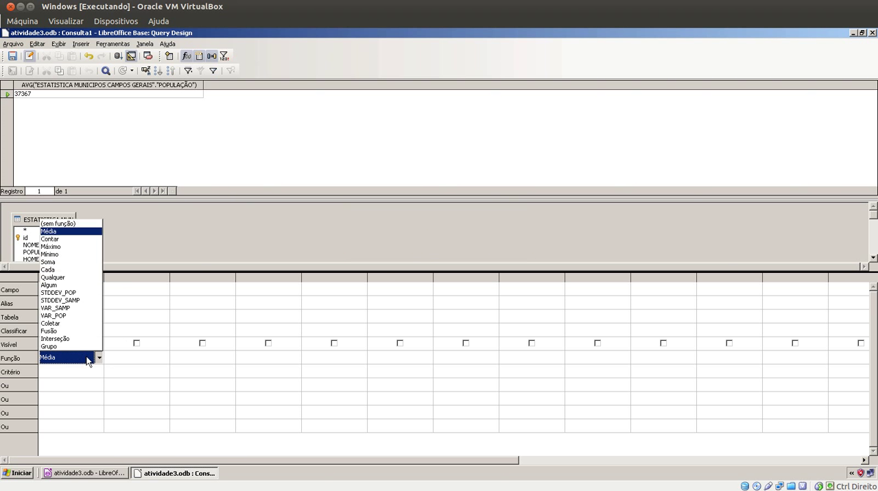
click(90, 262)
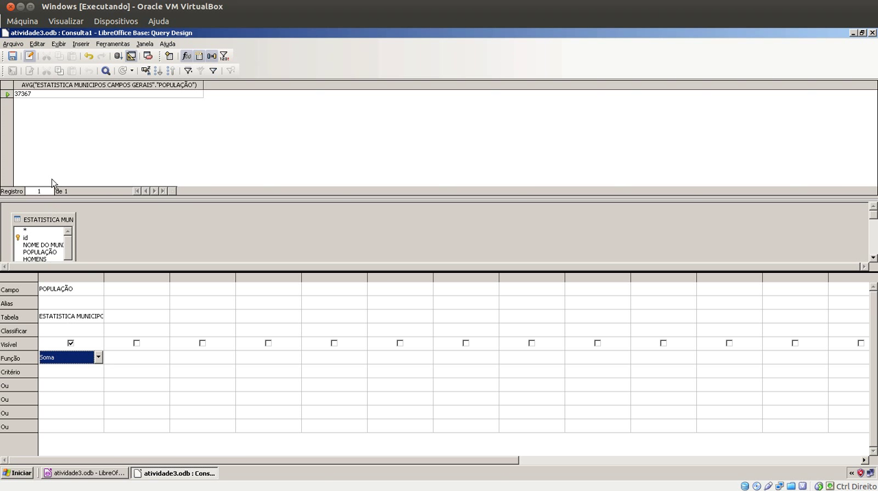
click(118, 58)
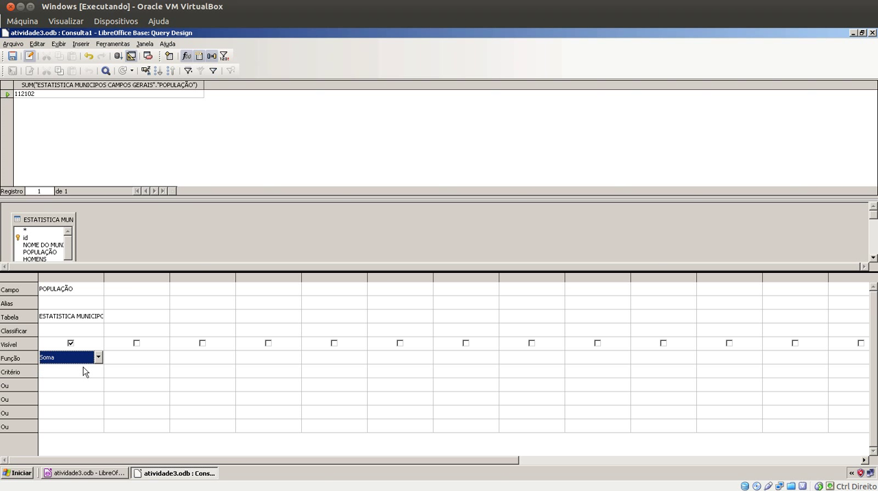
Save the population sum query as POPULAÇÃO TOTAL and close its design window
click(12, 57)
drag(457, 229, 403, 228)
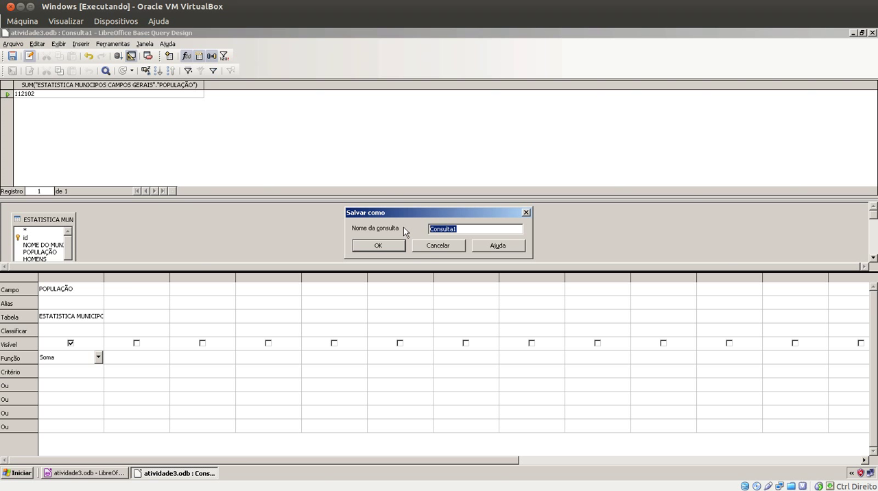
text(POPULAÇÃO TOTAL)
click(391, 247)
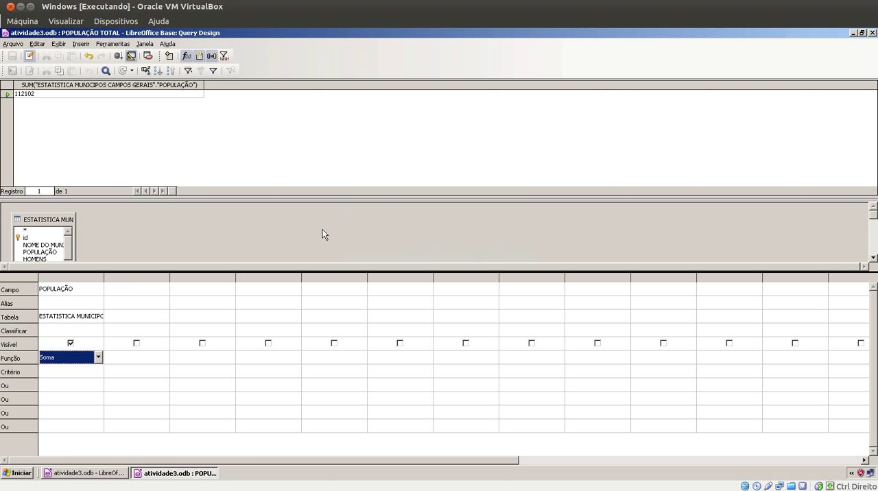
click(872, 33)
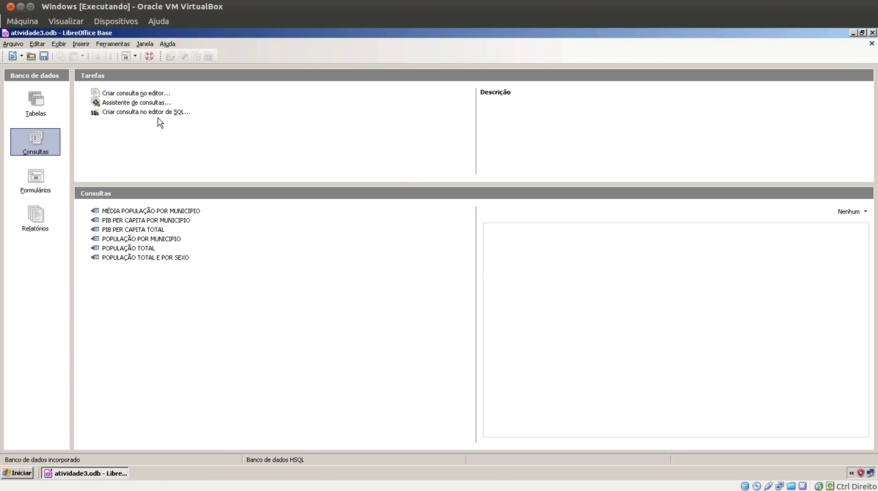
Start another design-view query on the ESTATISTICA MUNICIPOS CAMPOS GERAIS table with HOMENS as its first field
click(152, 92)
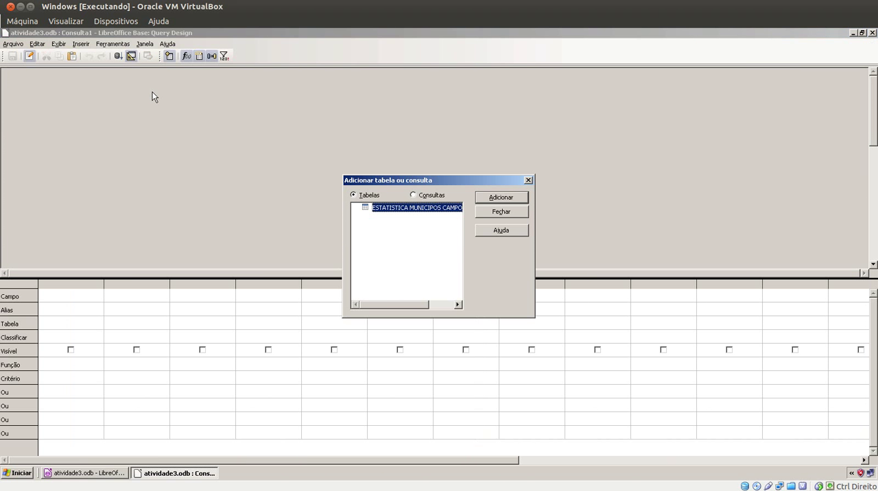
click(487, 199)
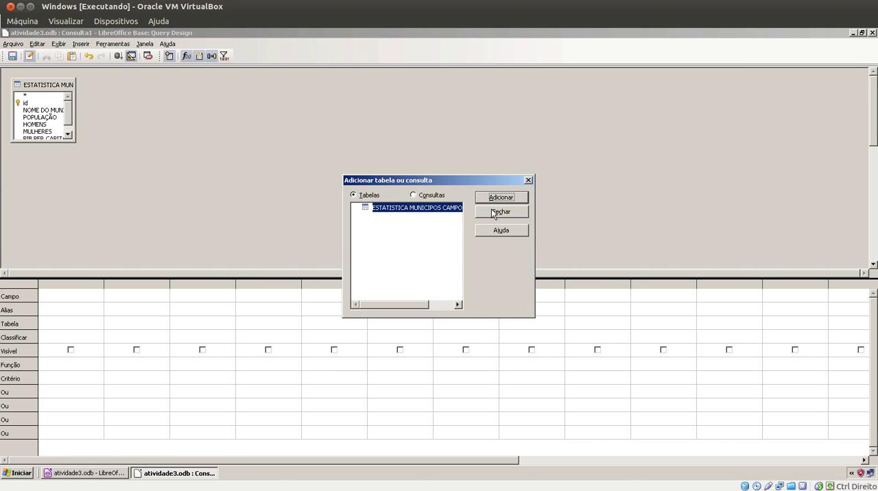
click(495, 212)
click(102, 297)
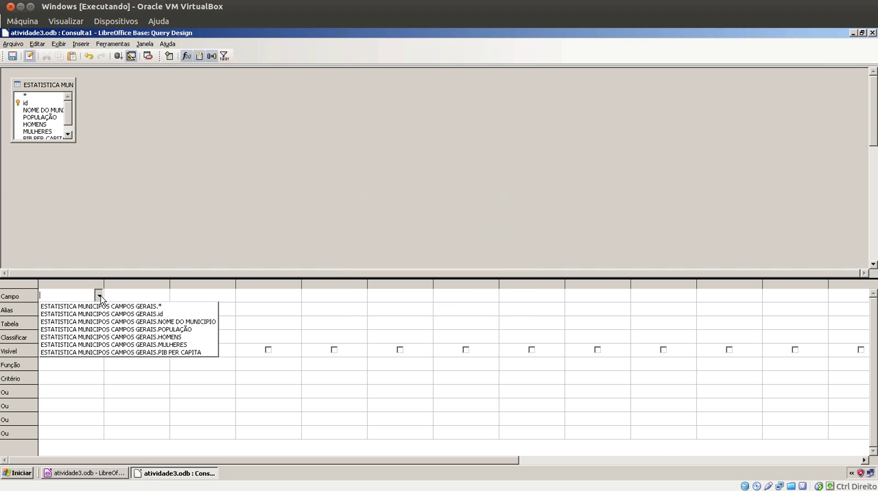
click(101, 337)
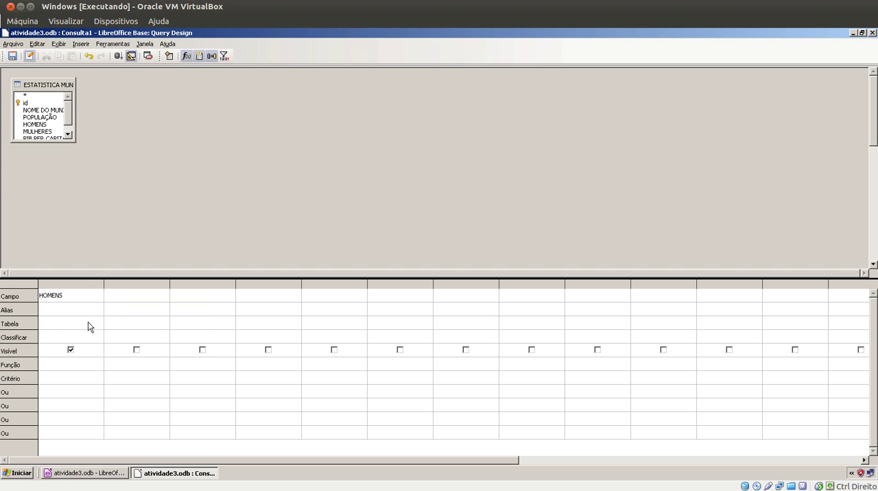
click(88, 323)
Apply the Média function to the HOMENS field and run the query
click(88, 364)
click(98, 364)
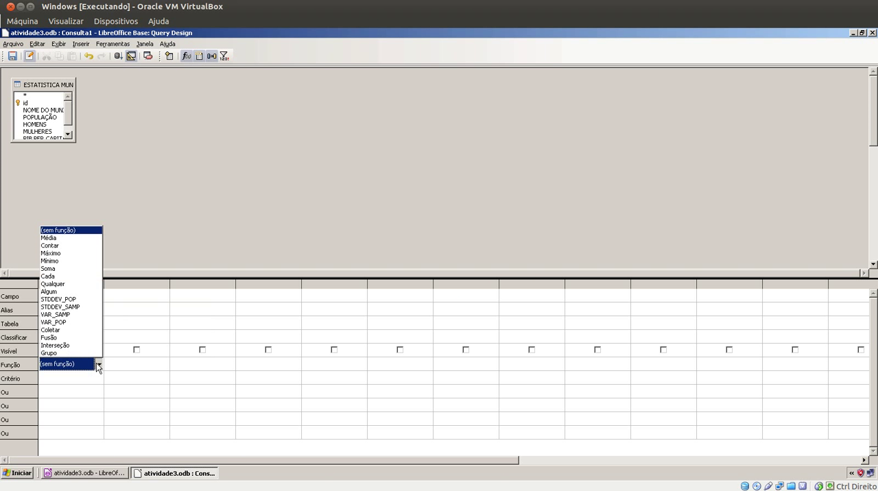
click(86, 238)
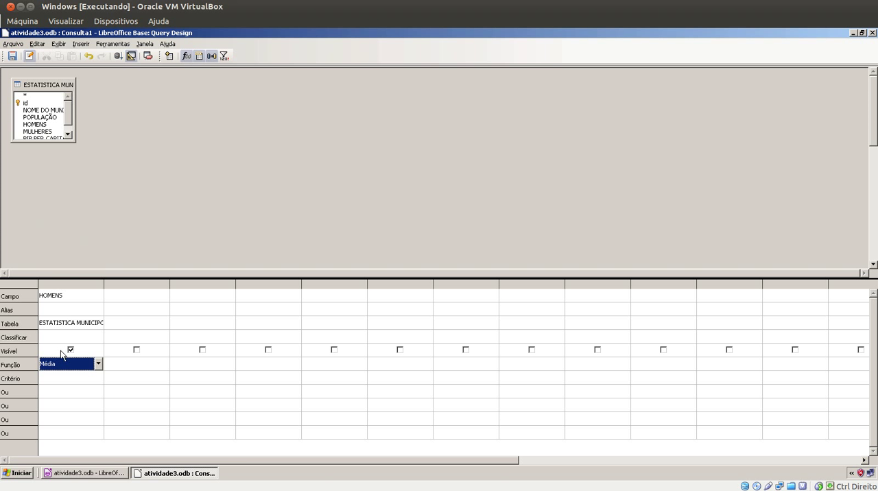
click(117, 56)
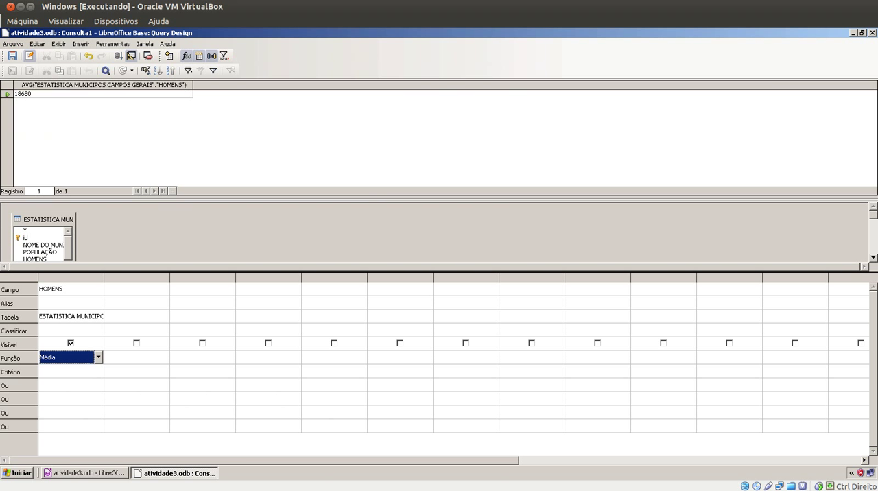
click(68, 94)
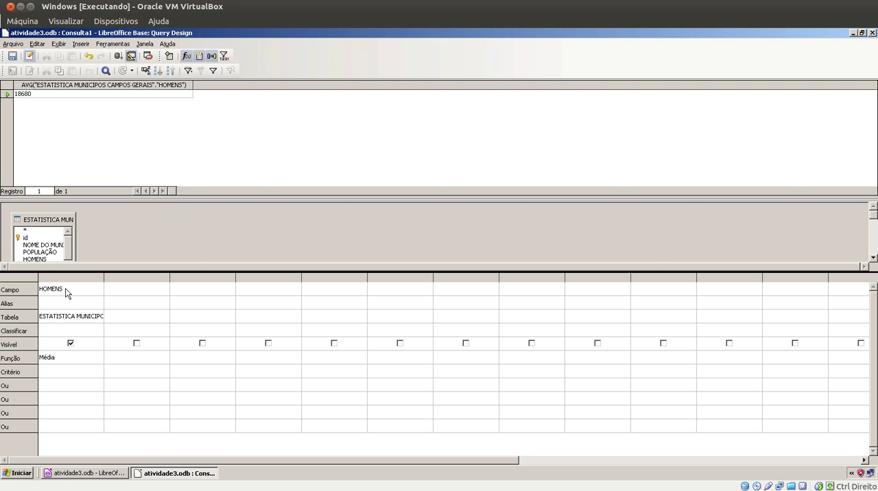
Add MULHERES as the query's second field with the Média function and run the query
click(165, 294)
click(165, 290)
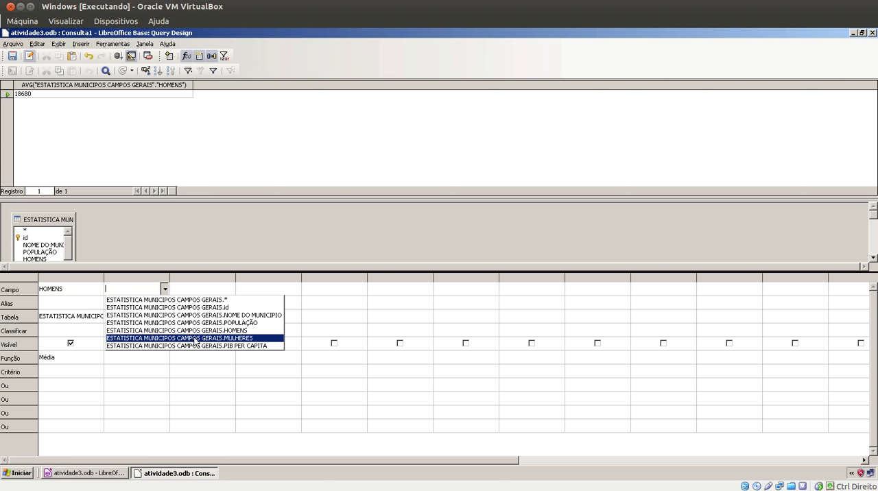
click(220, 339)
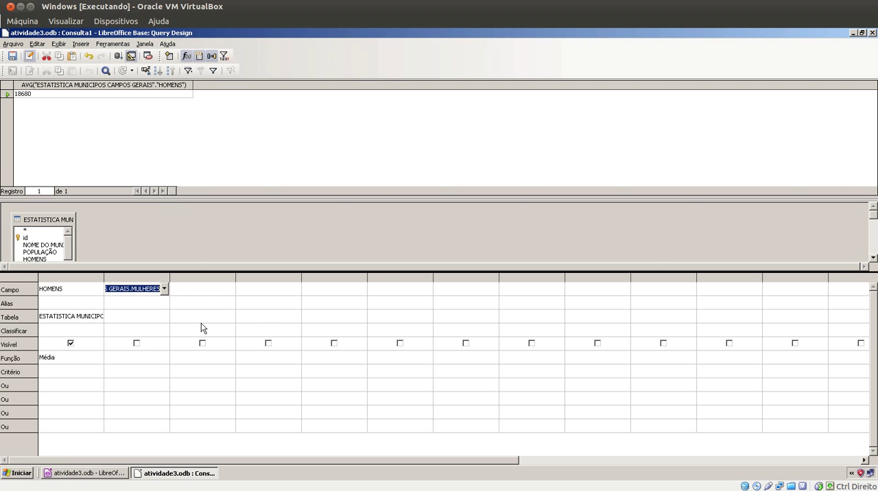
click(163, 318)
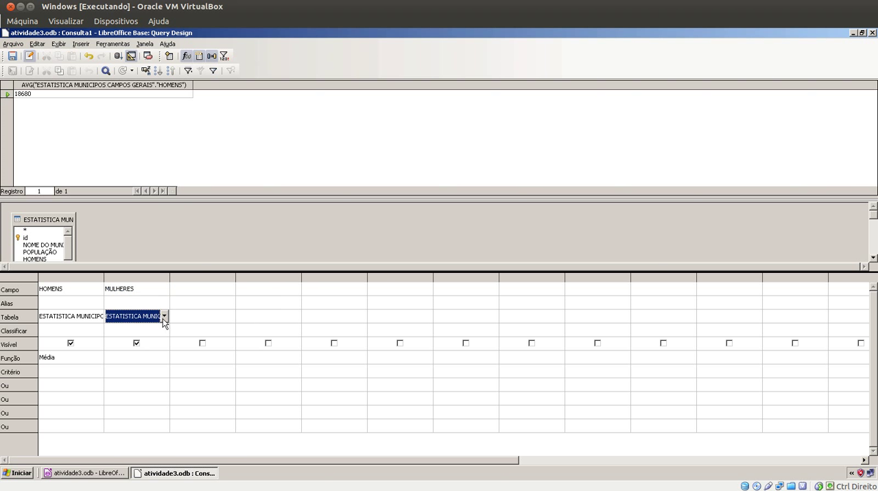
click(155, 358)
click(165, 358)
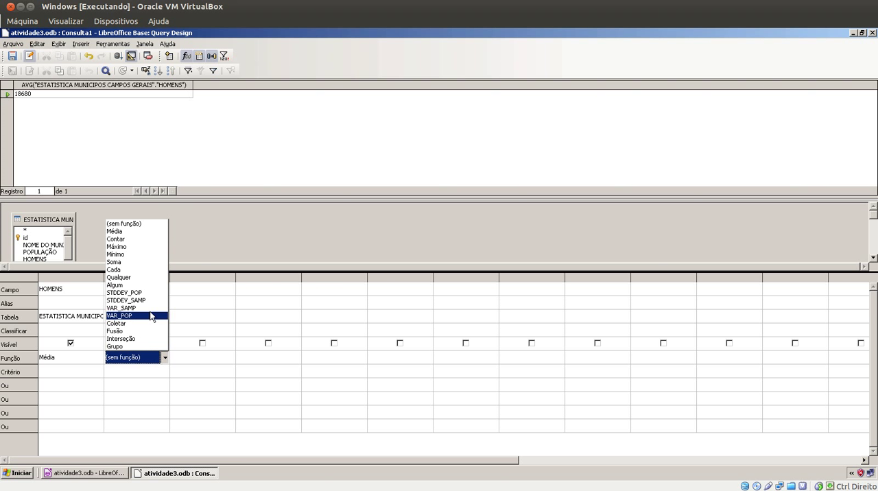
click(145, 233)
click(118, 58)
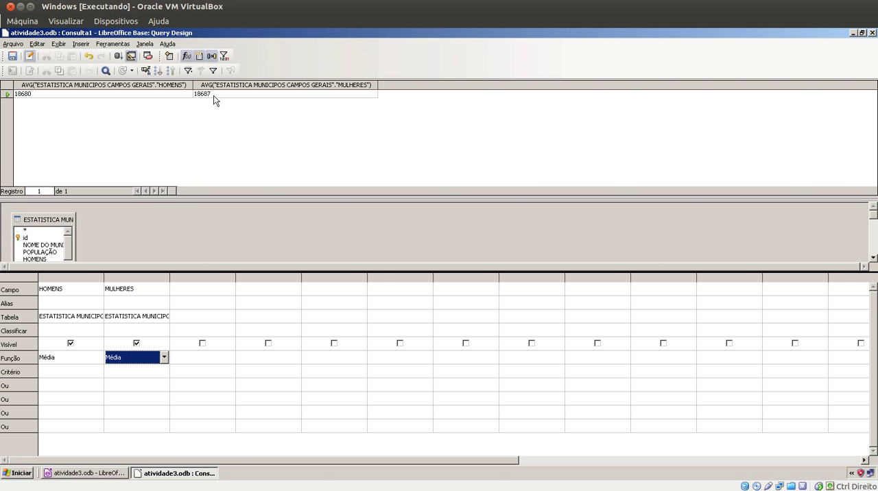
Save the averages query as MÉDIA HOMENS E MULHERES POR CIDADE and close its design window
click(13, 57)
double_click(478, 230)
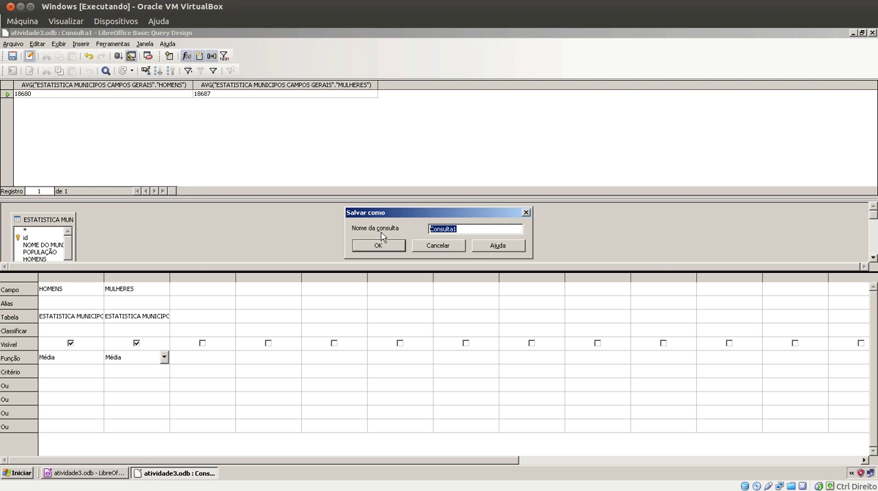
text(MÉDIA HOMENS E MUULHERES)
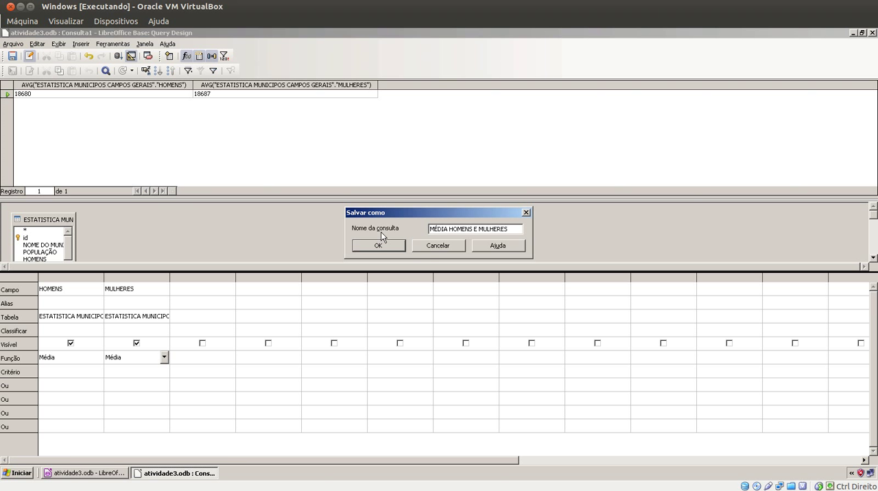
text( POR CIDADE)
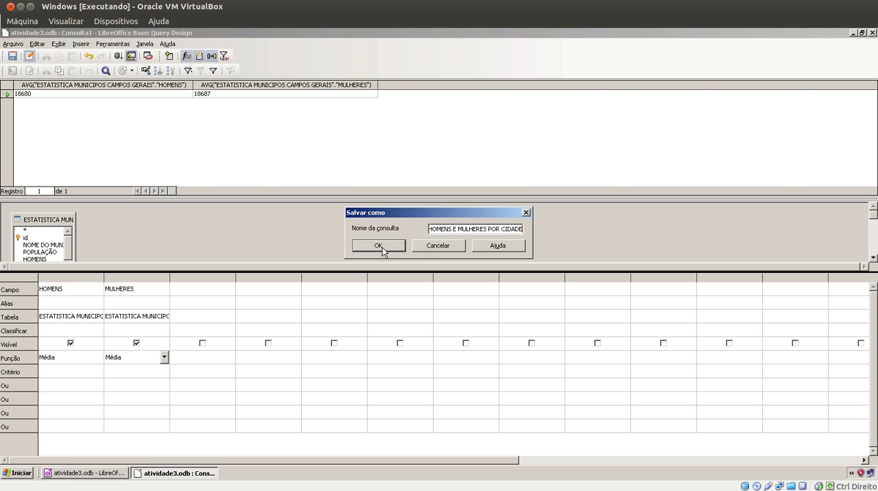
click(382, 246)
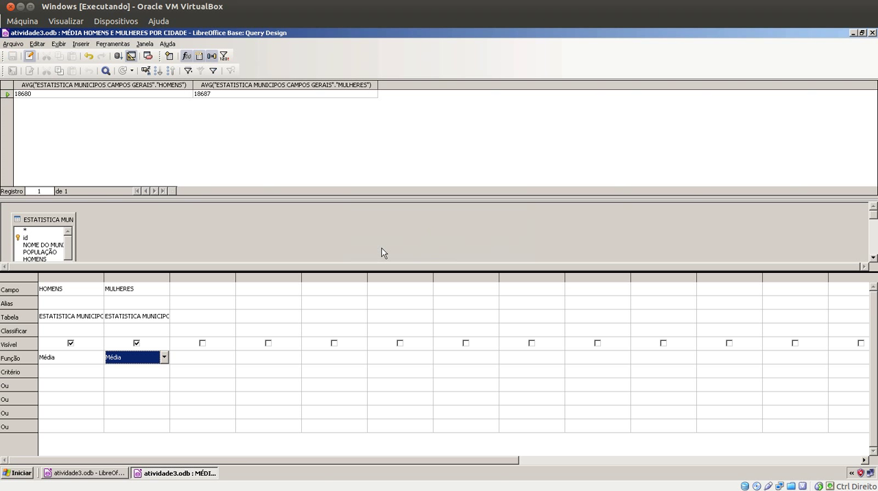
click(872, 33)
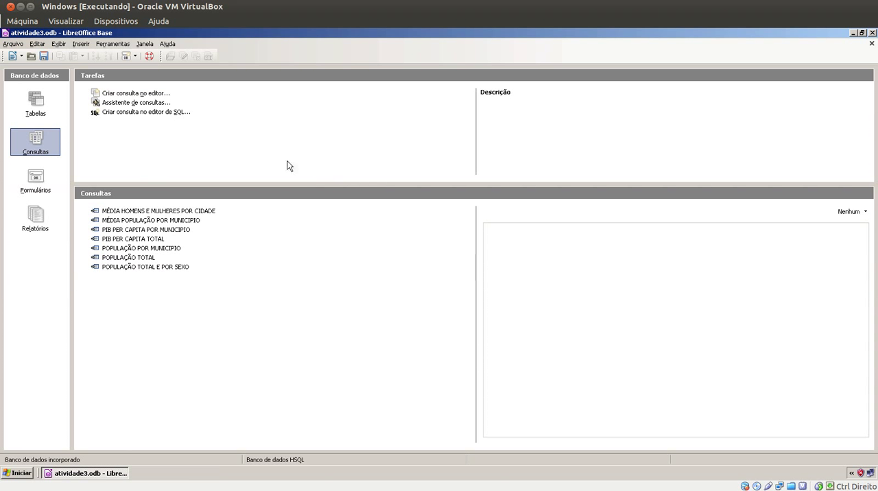
Create another design-view query on the ESTATISTICA MUNICIPOS CAMPOS GERAIS table and choose HOMENS as its first field
click(142, 99)
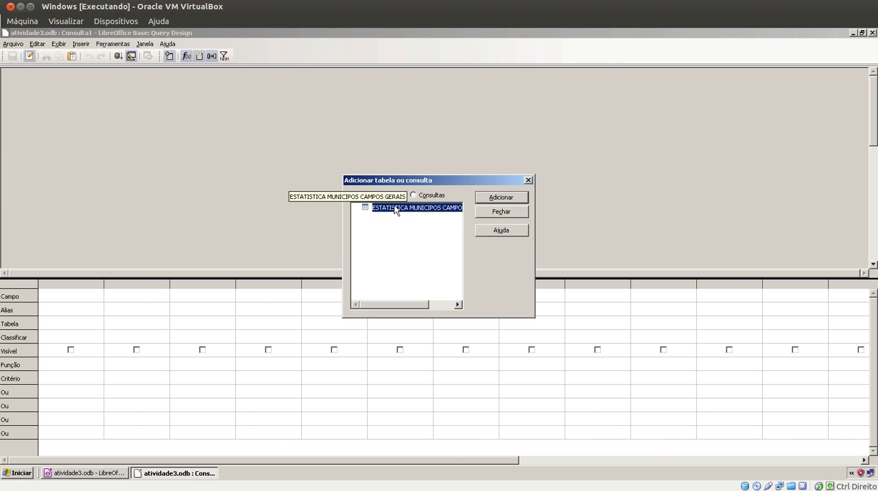
click(482, 199)
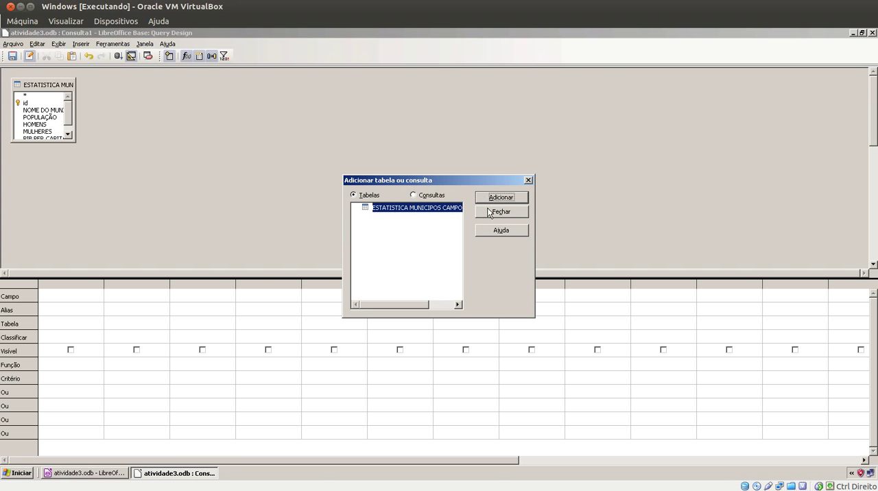
click(490, 212)
click(89, 296)
click(98, 295)
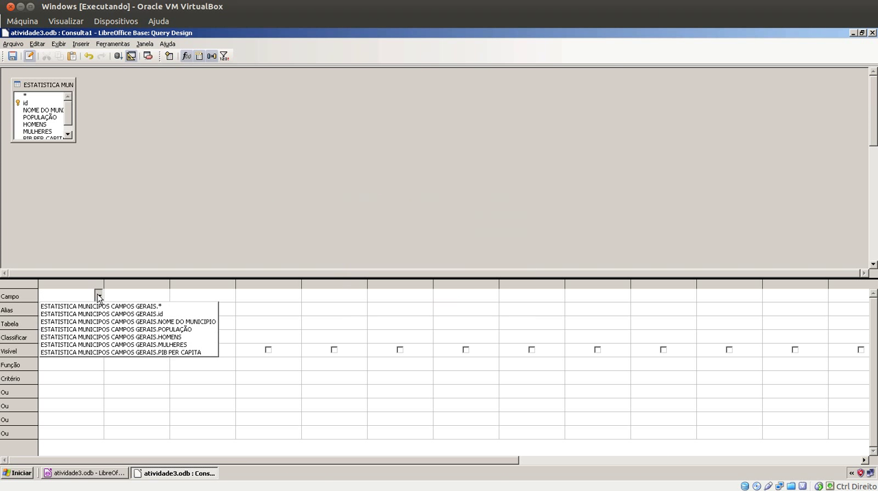
click(121, 338)
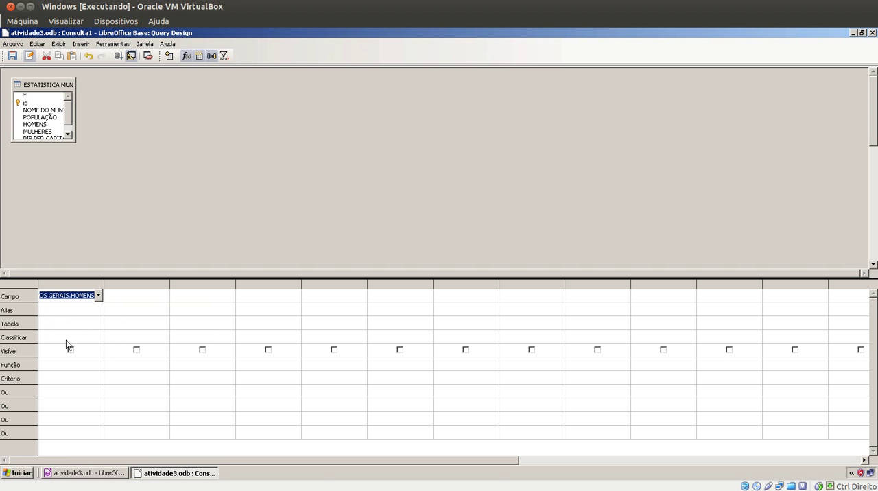
Apply the Soma function to the HOMENS field
click(87, 327)
click(90, 367)
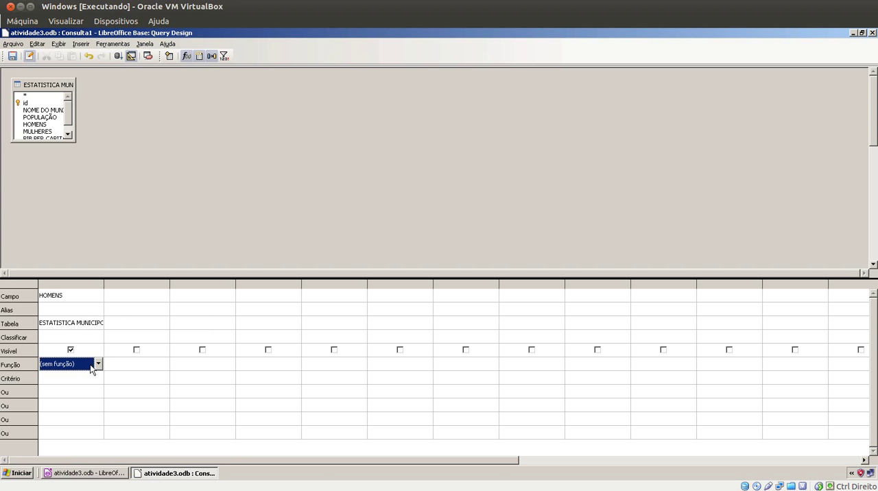
click(92, 367)
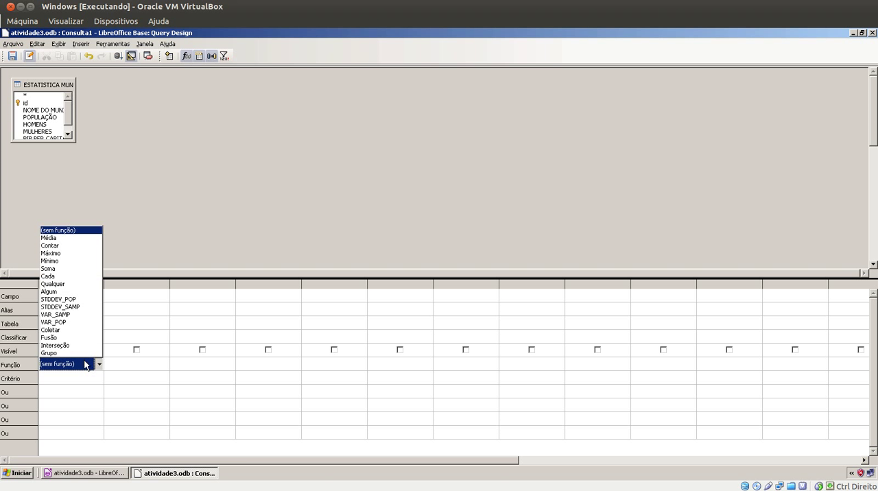
click(85, 273)
Add MULHERES as the second query field with the Soma function and run the query
click(130, 294)
click(165, 297)
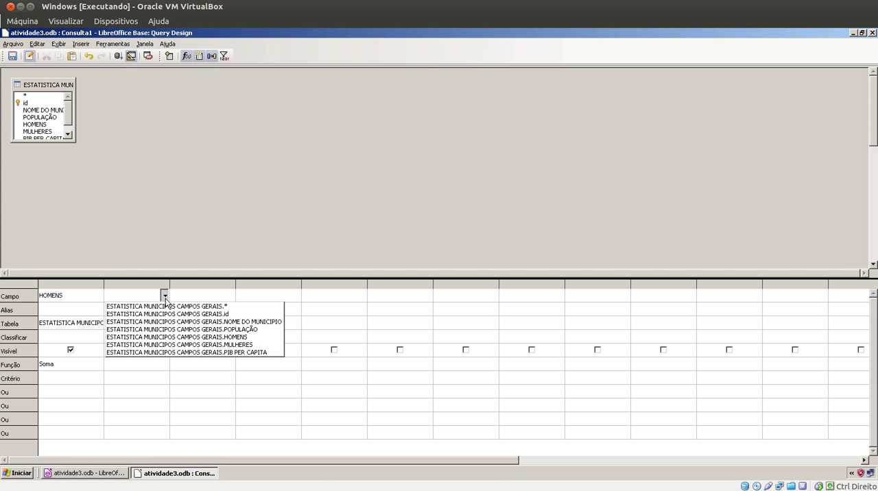
click(159, 344)
click(149, 322)
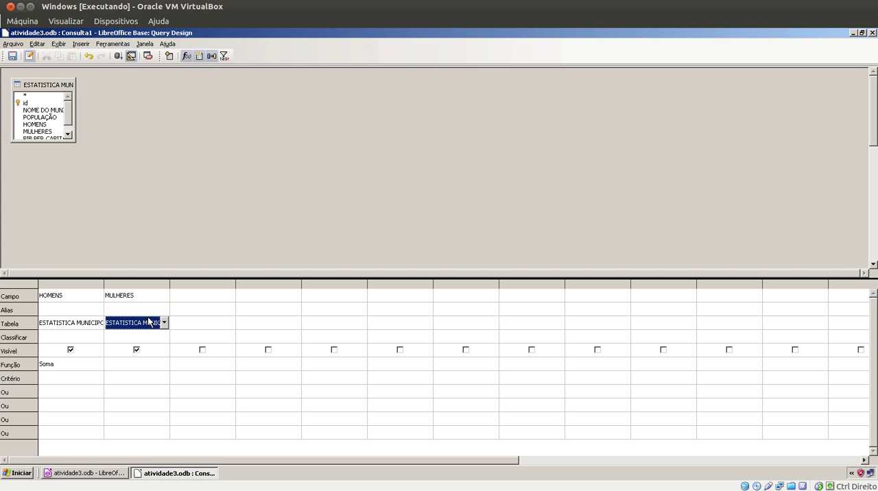
click(157, 364)
click(157, 364)
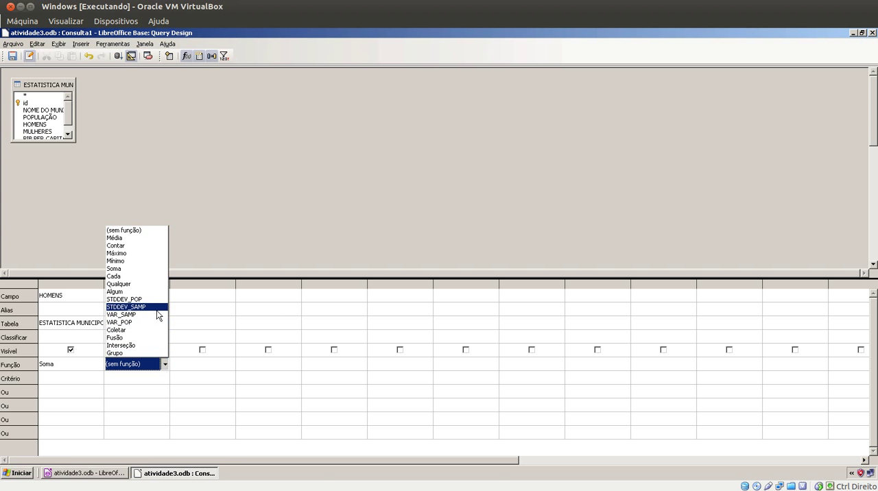
click(156, 269)
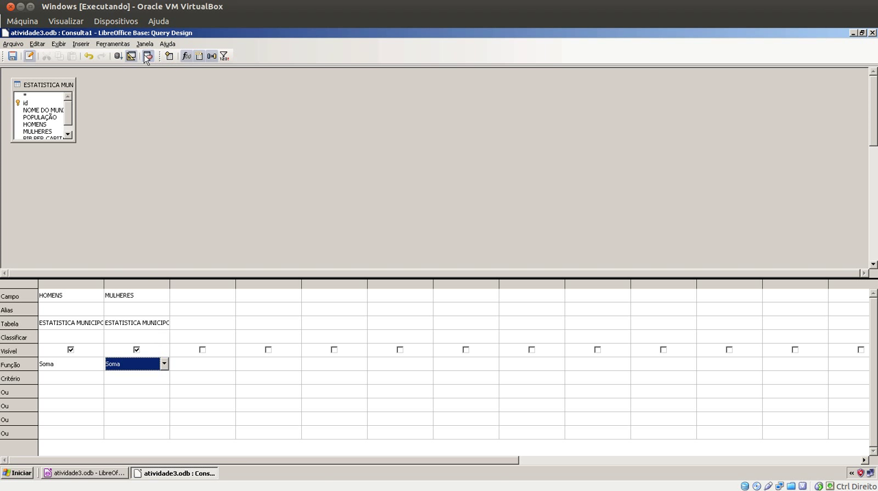
click(119, 56)
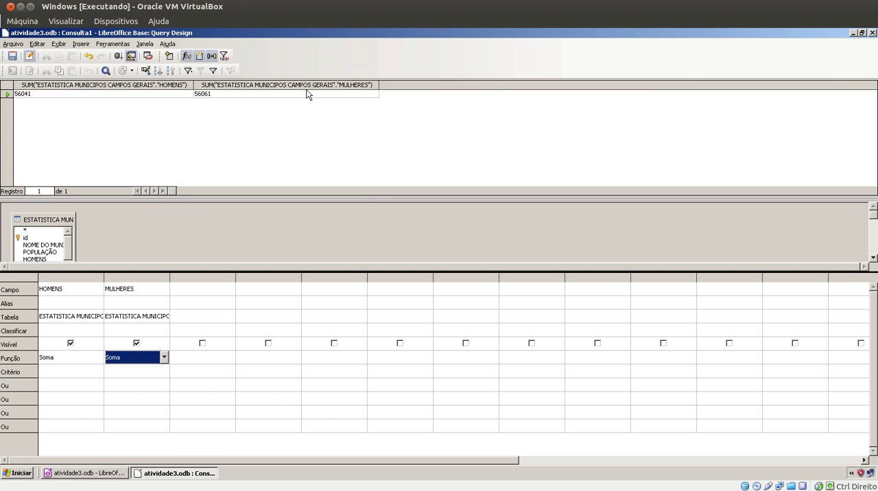
Save the sums query as SOMA TOTAL HOMENS E MULHERES and close its design window
click(12, 55)
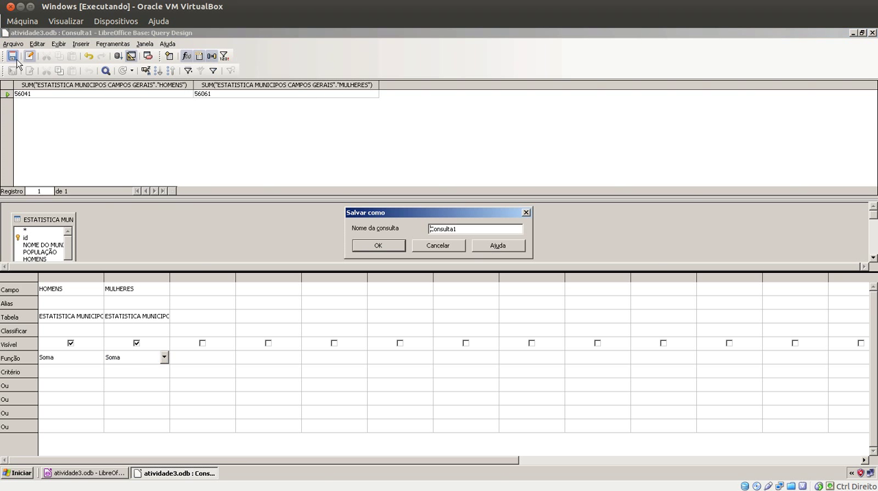
drag(483, 233, 369, 230)
text(SOMA TOTAL HOMENS E MULHERES)
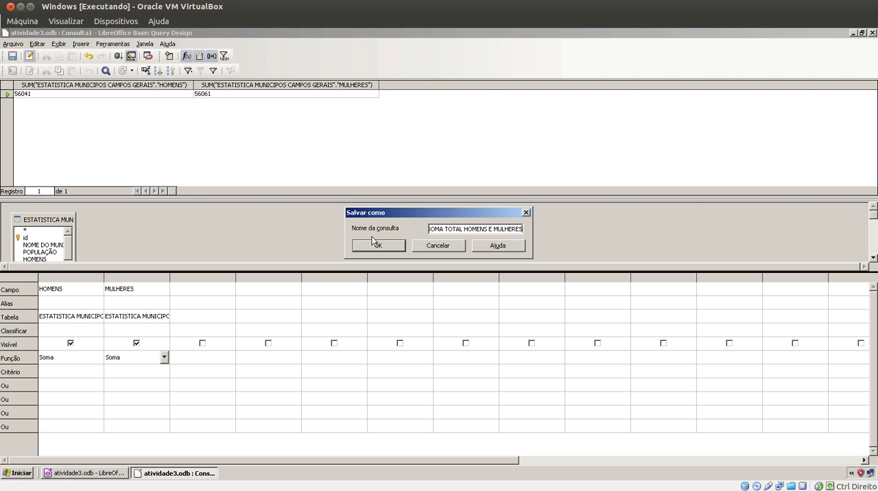
click(374, 246)
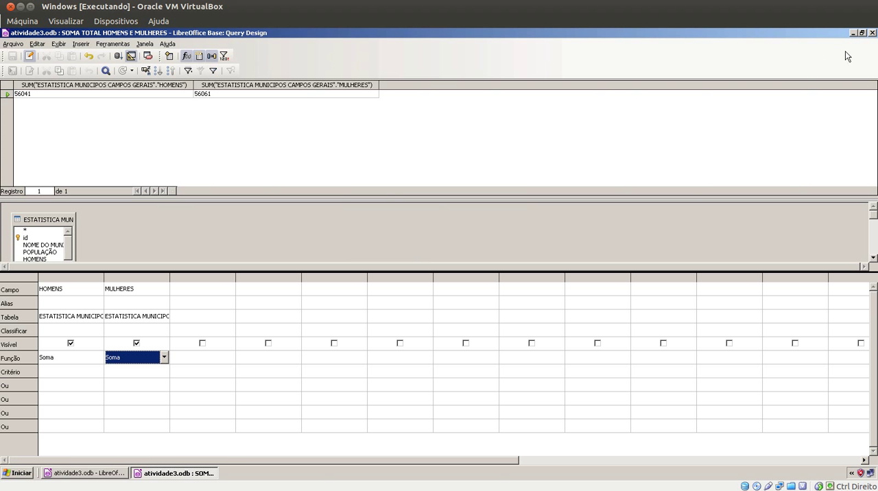
click(872, 33)
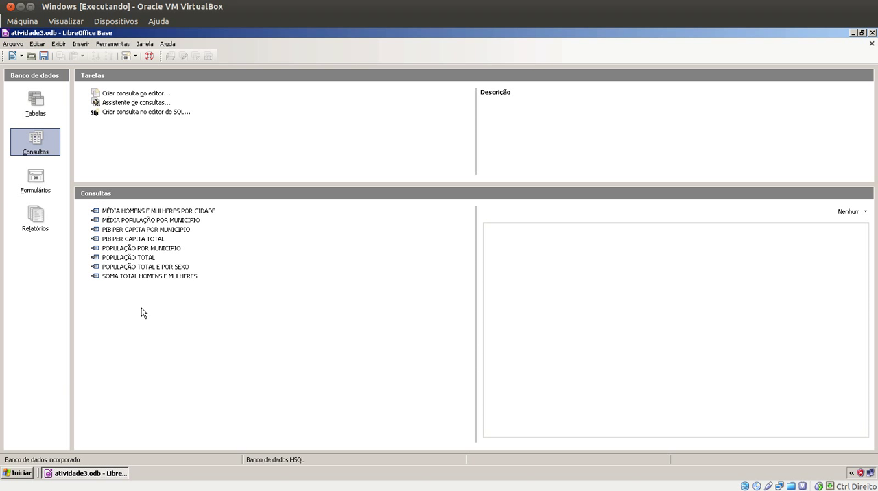
Save the database, and open the PIB PER CAPITA POR MUNICIPIO query to check its records before closing it
click(44, 56)
double_click(145, 229)
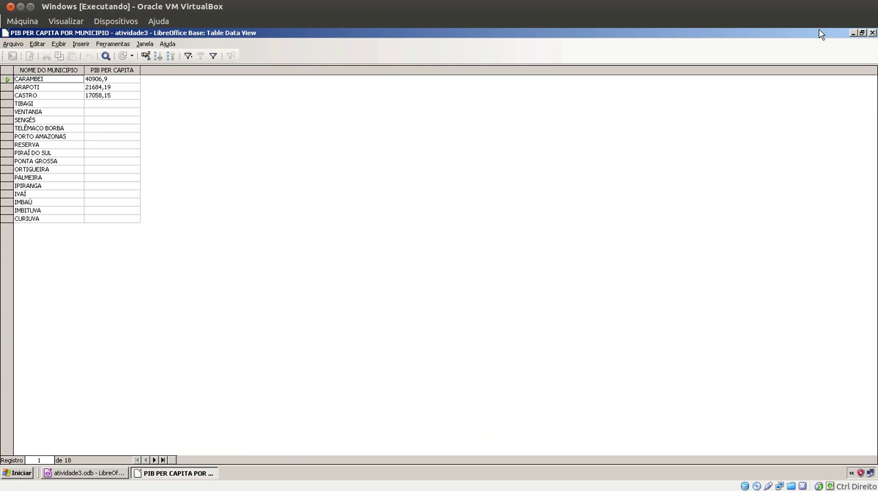
click(871, 33)
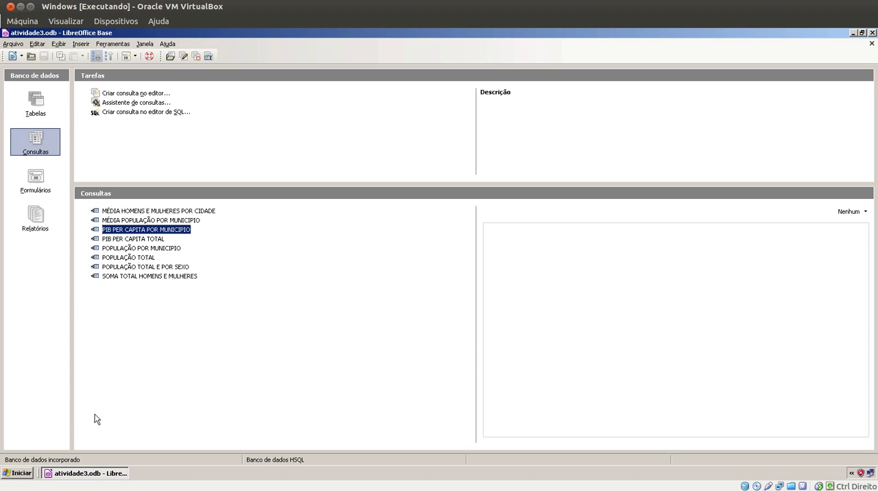
Switch to LibreOffice Writer with a new blank text document
click(16, 473)
mouse_move(33, 443)
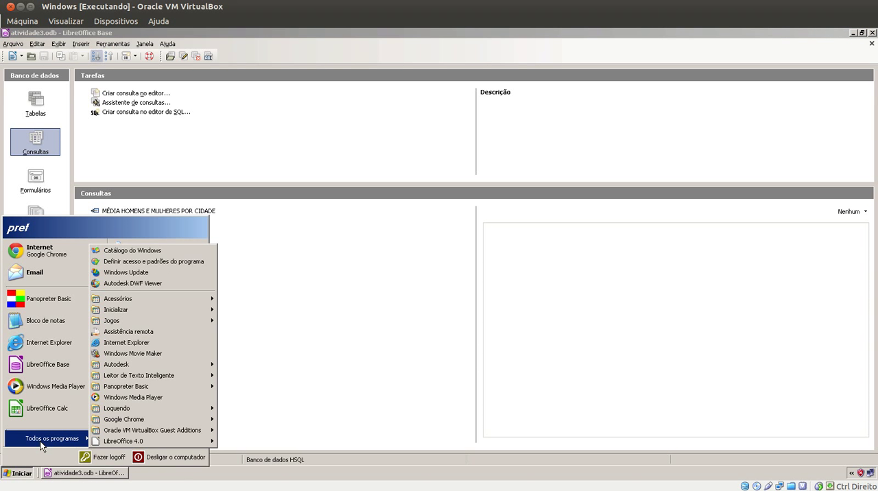
mouse_move(112, 441)
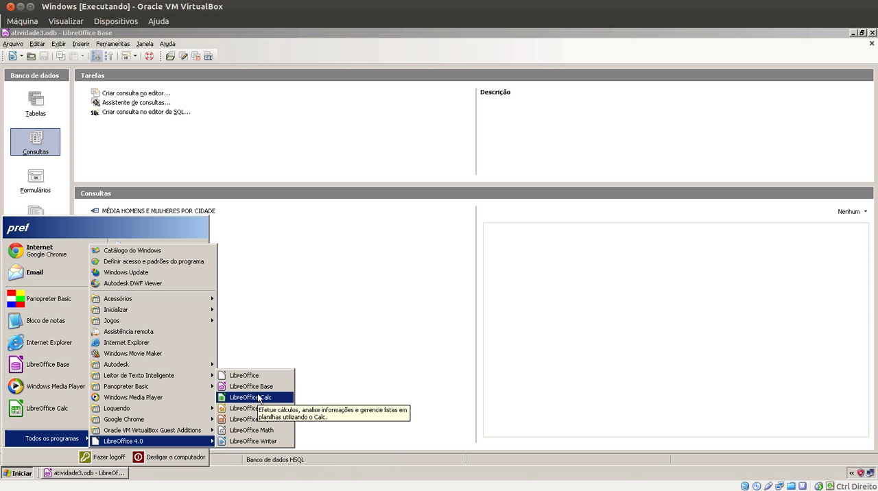
click(254, 443)
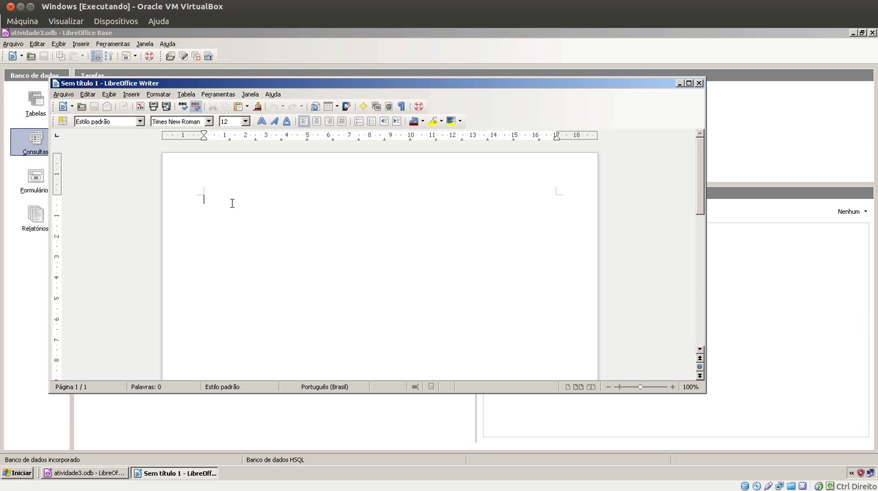
Show the data sources in the document and open the PIB PER CAPITA TOTAL query of the atividade3 database
key(F4)
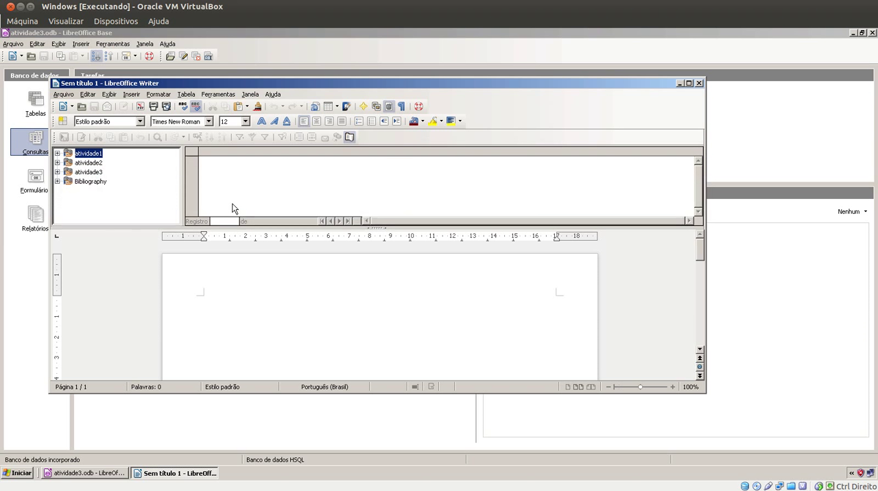
click(58, 172)
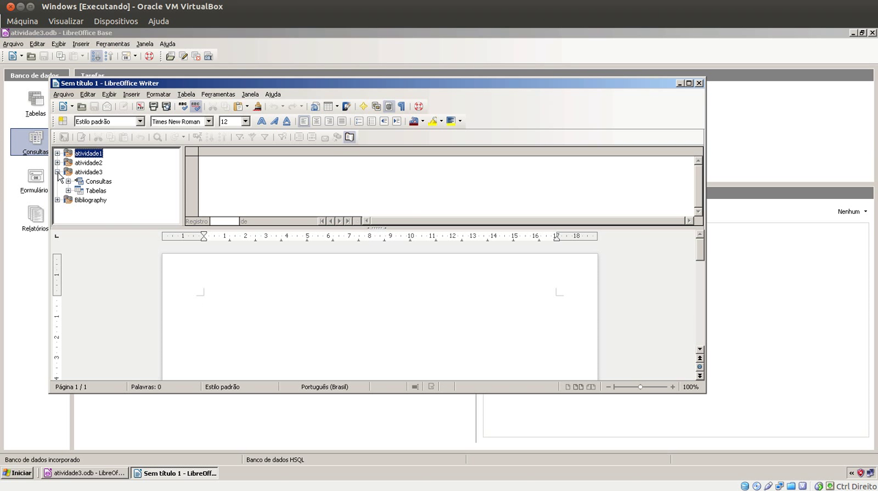
click(67, 181)
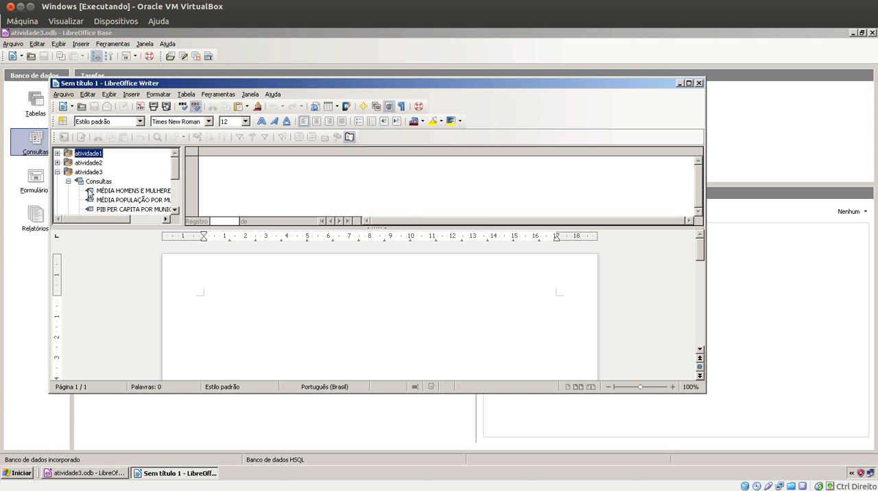
scroll(89, 192, down, 1)
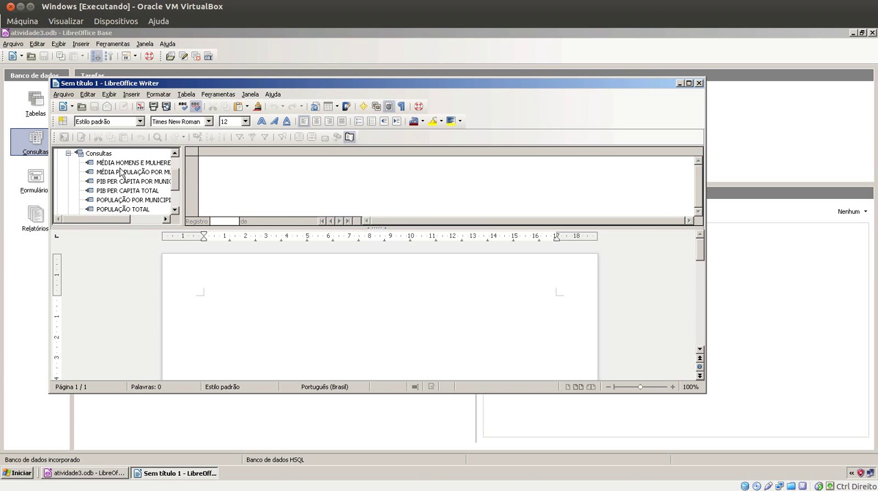
click(117, 191)
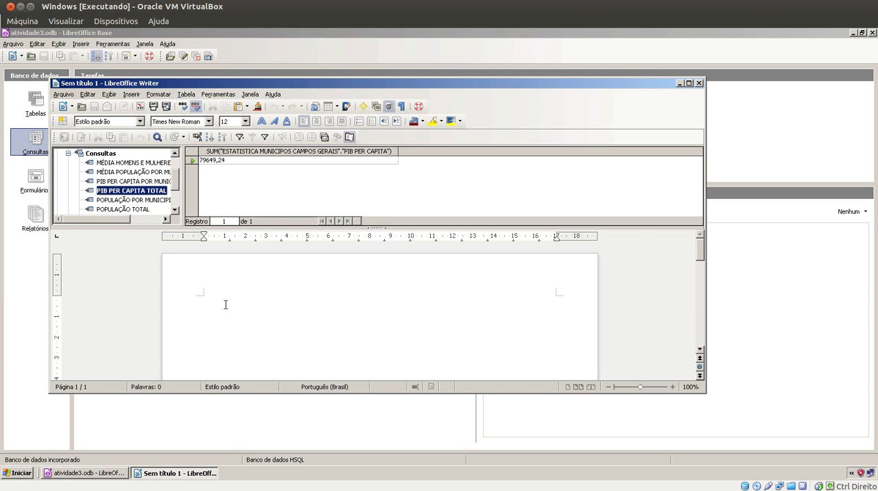
Insert the PIB PER CAPITA TOTAL record into the document as a table containing its sum column and the column name as heading
click(220, 164)
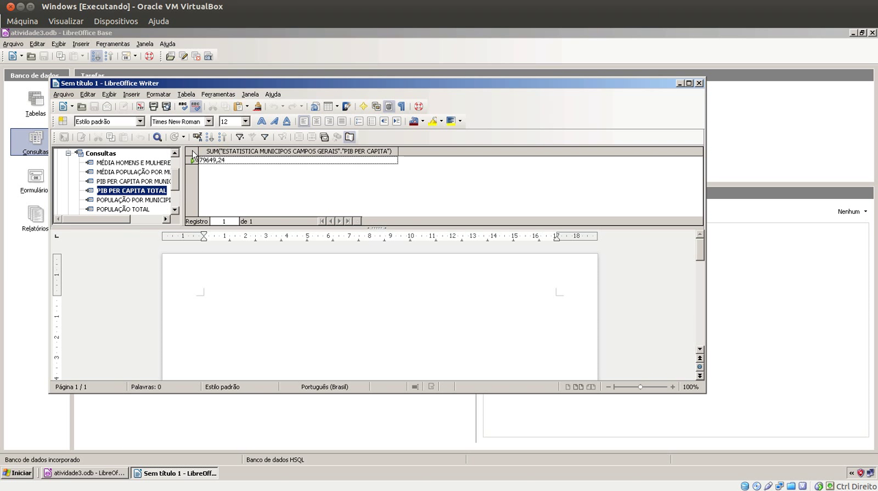
click(194, 161)
drag(194, 161, 210, 308)
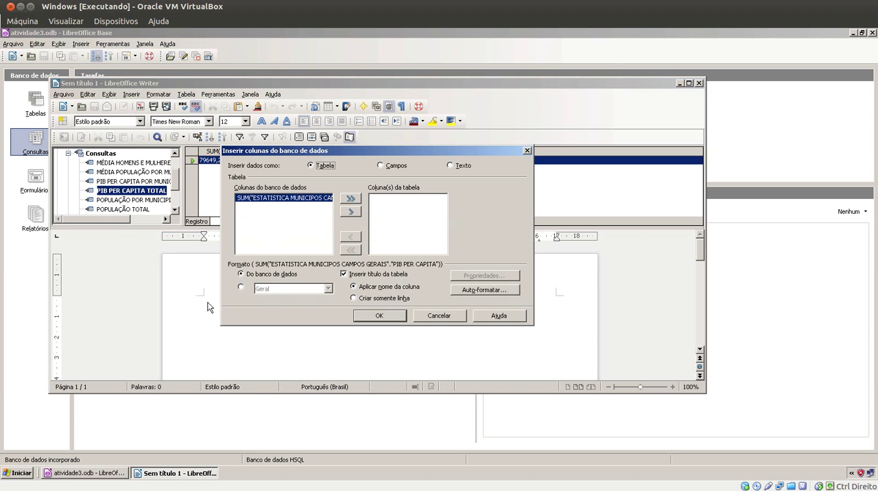
click(350, 214)
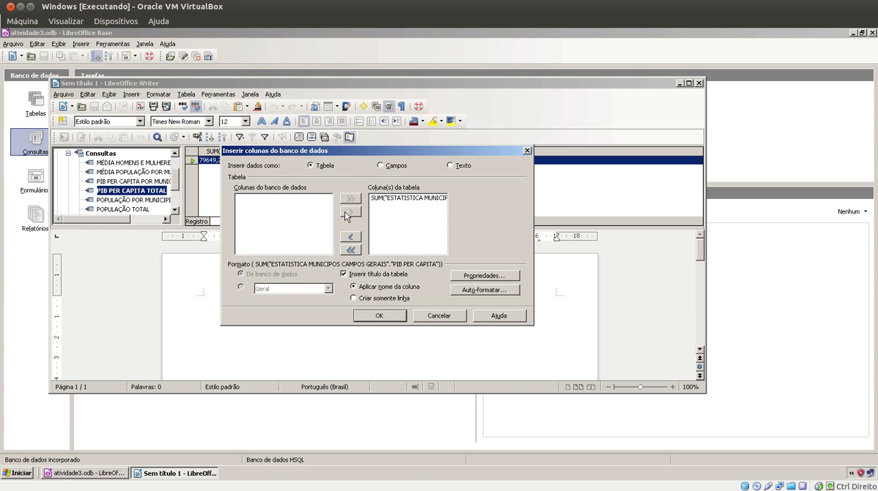
click(378, 317)
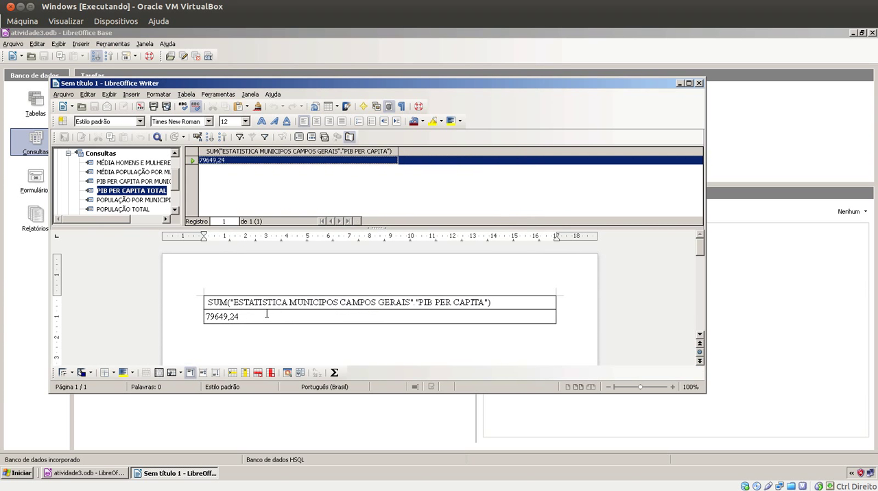
Shorten the inserted table's heading to PIB PER CAPITA by removing the surrounding SUM expression, quotation mark and closing parenthesis
drag(492, 302, 205, 303)
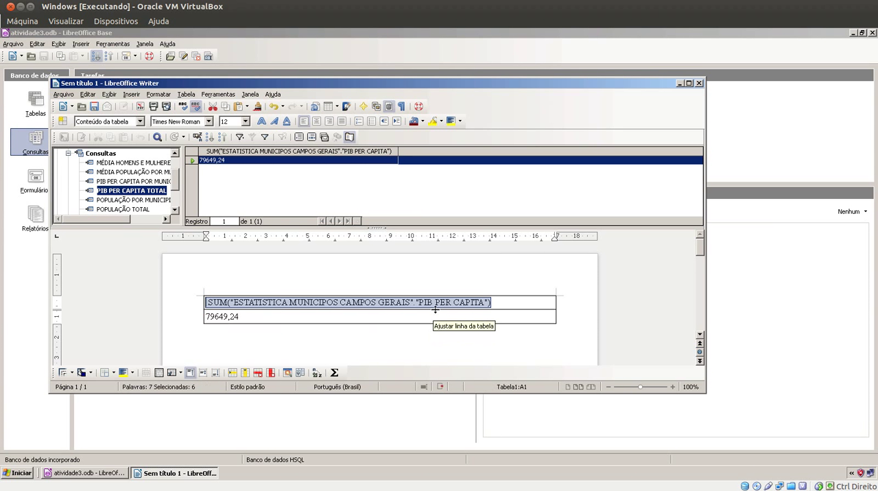
drag(420, 301, 178, 295)
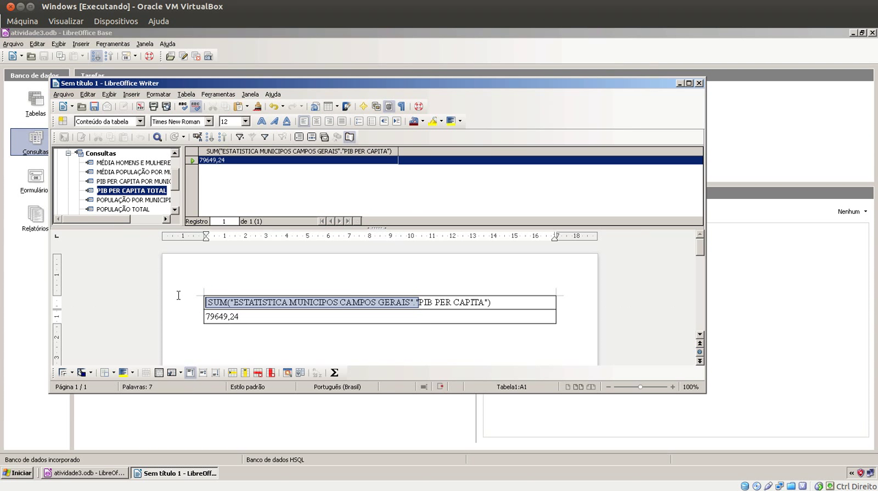
key(Delete)
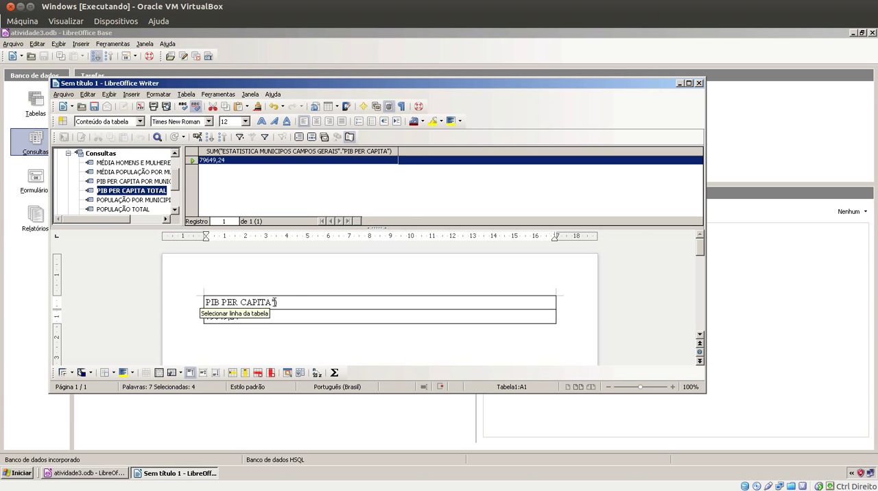
drag(271, 303, 294, 307)
key(Delete)
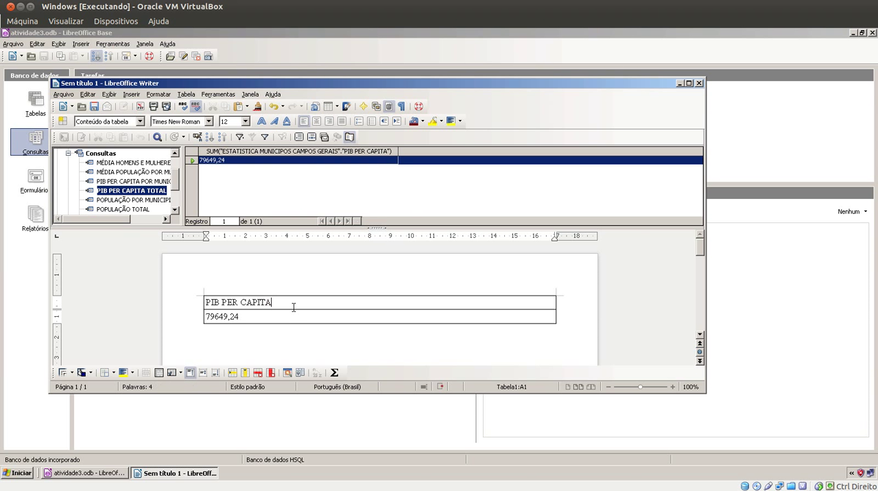
Place the cursor below the table and hide the data sources in the document
scroll(288, 308, down, 1)
click(245, 304)
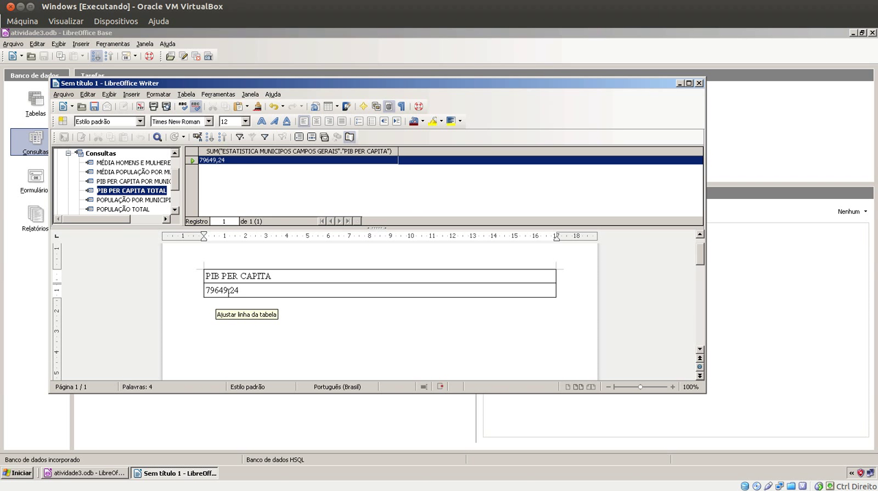
key(ctrl+shift+F4)
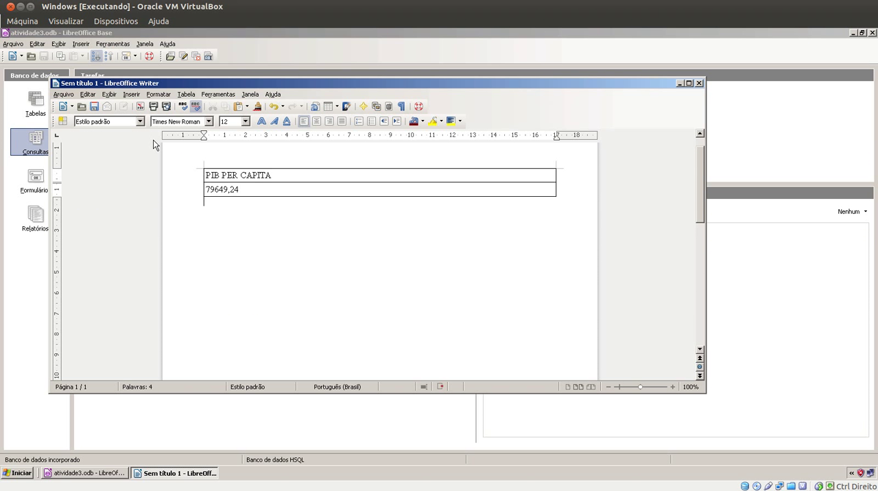
Close the text document without saving it, and close the atividade3 database
click(697, 83)
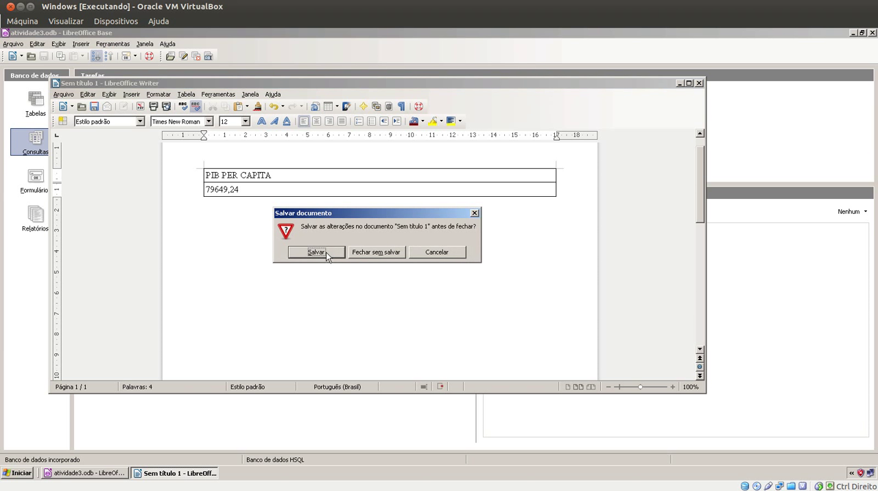
click(367, 252)
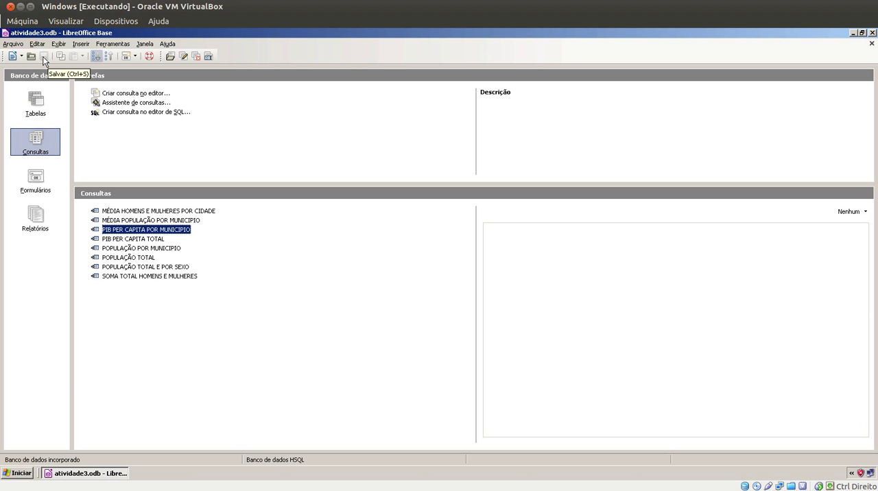
click(872, 33)
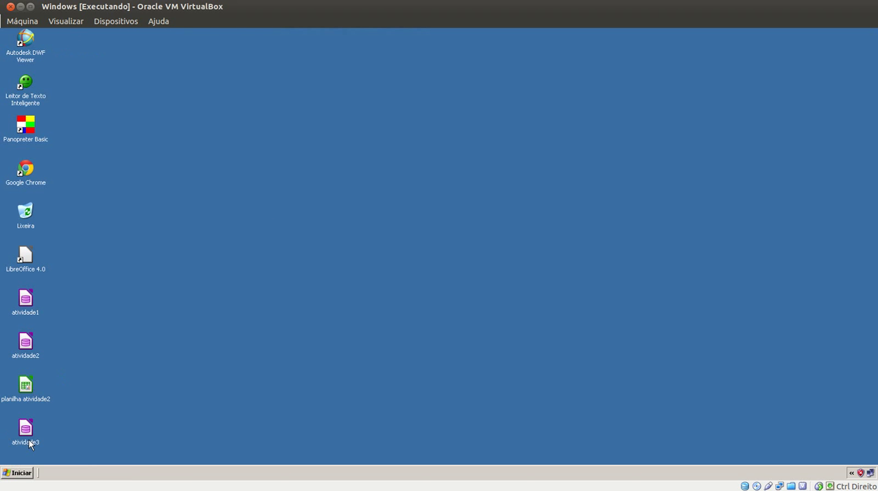
Move the atividade3 database file away from the other desktop icons into the empty desktop area and select it
drag(176, 243, 177, 245)
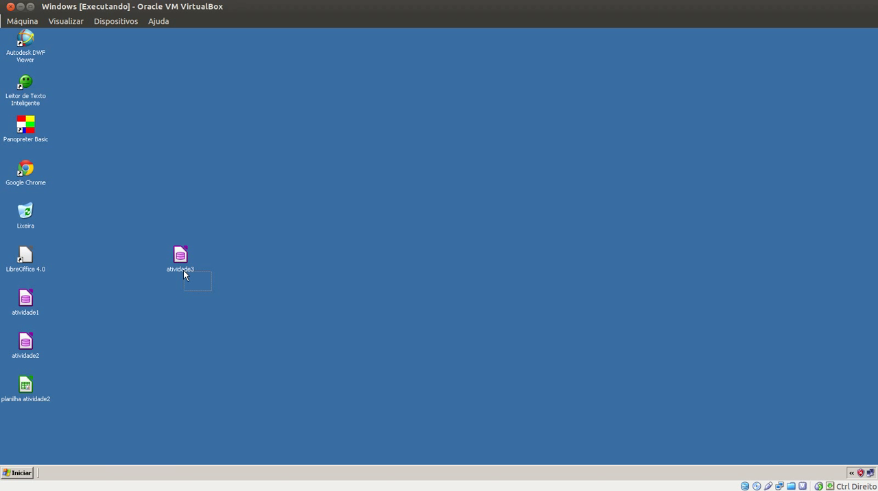
drag(183, 270, 183, 269)
drag(215, 305, 176, 266)
drag(214, 295, 196, 257)
drag(241, 318, 153, 265)
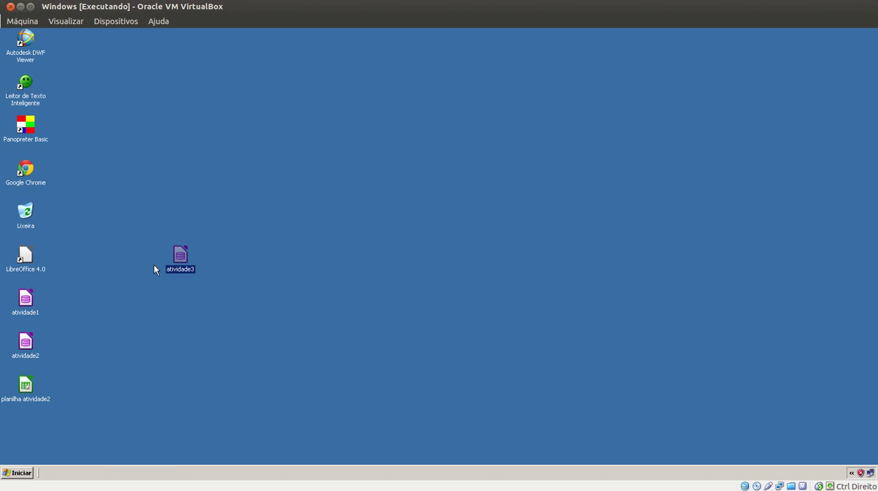